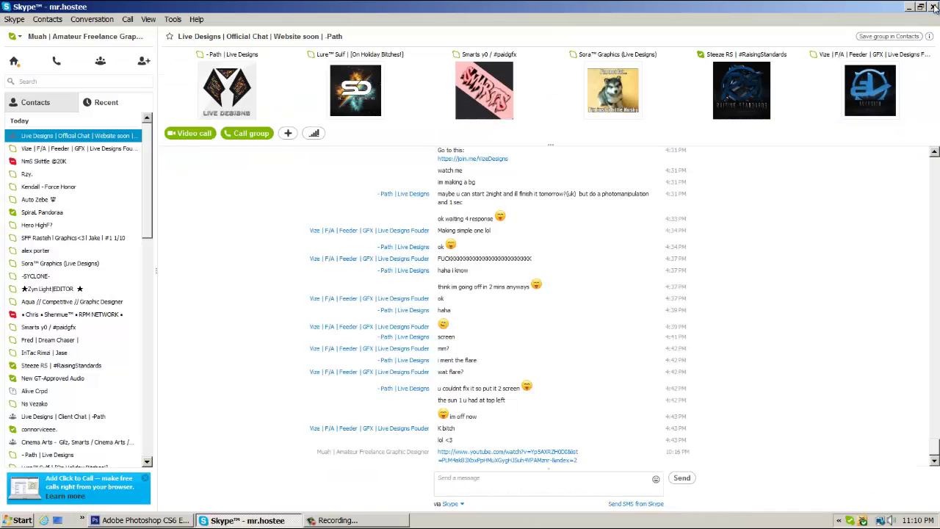
- Close the Skype window and open the Pictures folder
left_click(934, 7)
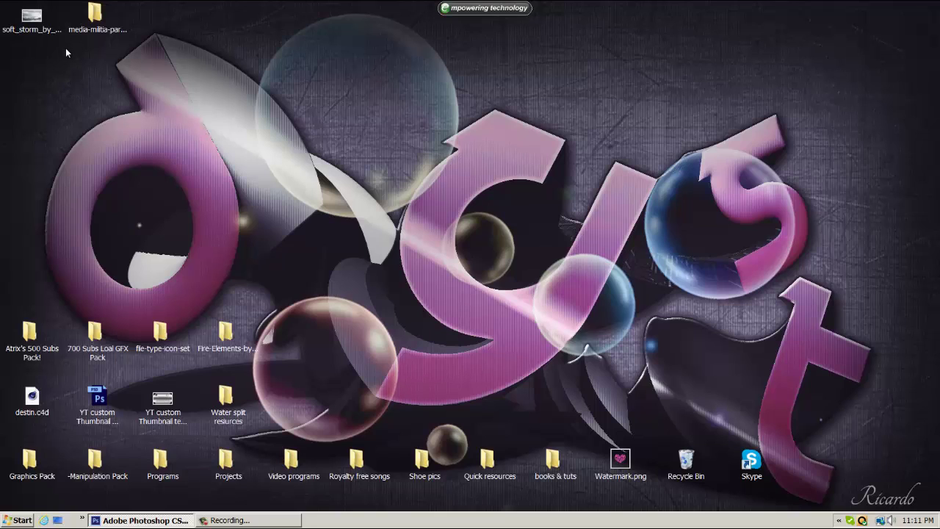
left_click_drag(56, 46, 834, 283)
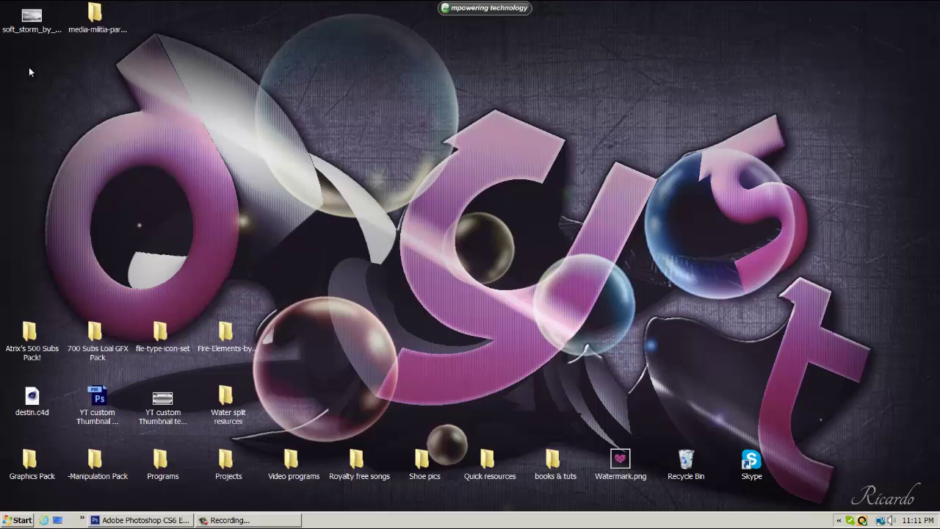
left_click_drag(9, 46, 863, 308)
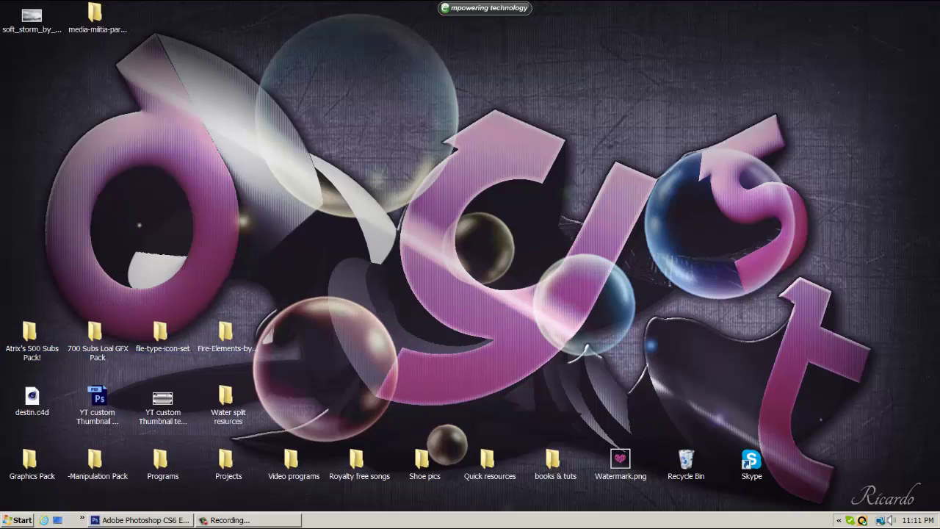
left_click(4, 520)
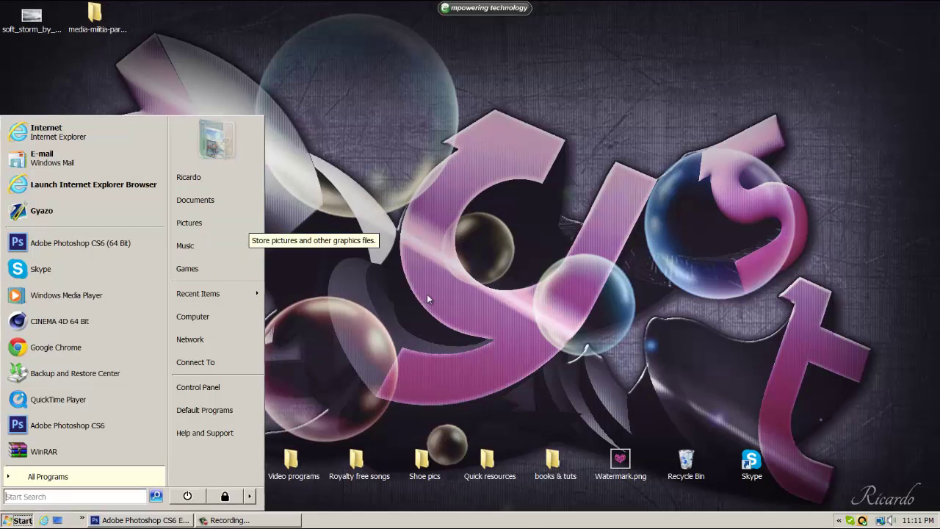
left_click(232, 228)
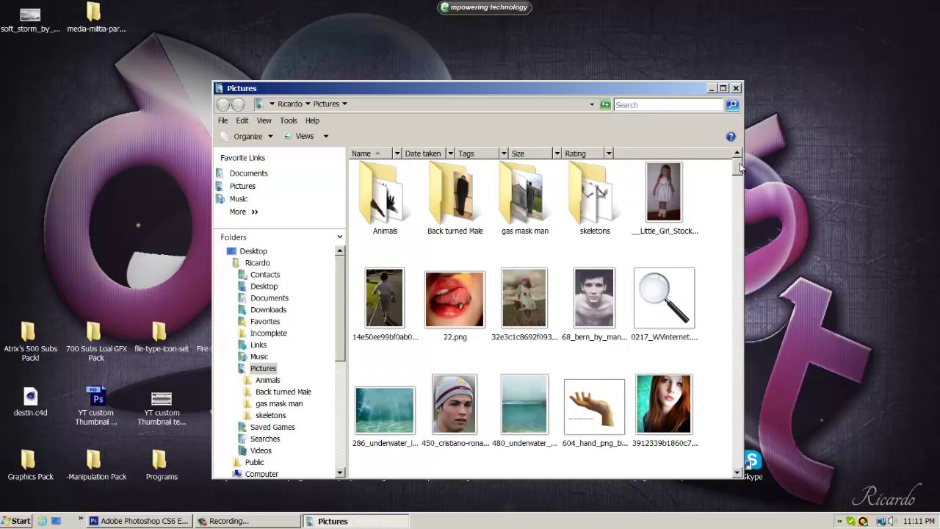
- Look through the thumbnails in the Pictures folder for a stock photo to use, ending back at the start of the list
mouse_move(738, 169)
left_mouse_down()
mouse_move(738, 179)
mouse_move(741, 164)
left_mouse_up()
scroll(743, 167, "down", 2)
scroll(743, 162, "up", 2)
scroll(743, 162, "down", 5)
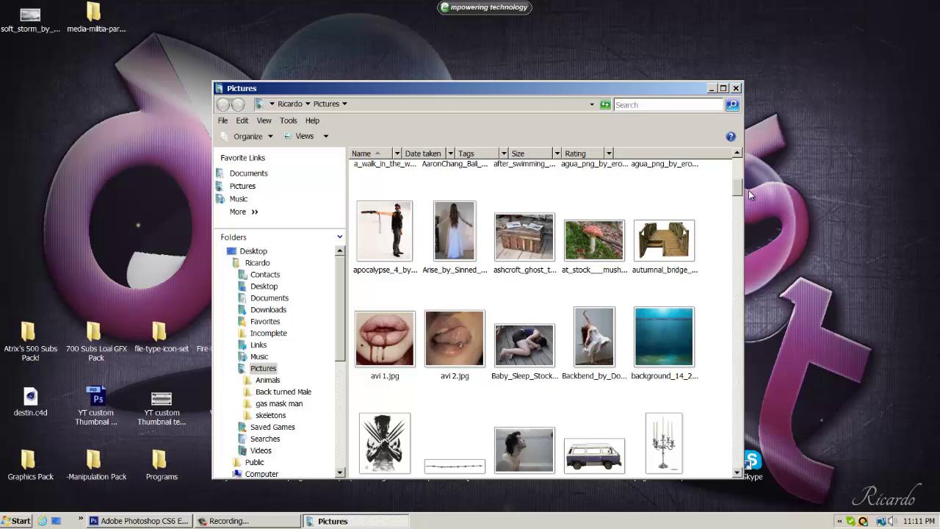
scroll(748, 193, "down", 3)
scroll(747, 190, "up", 3)
scroll(748, 190, "down", 5)
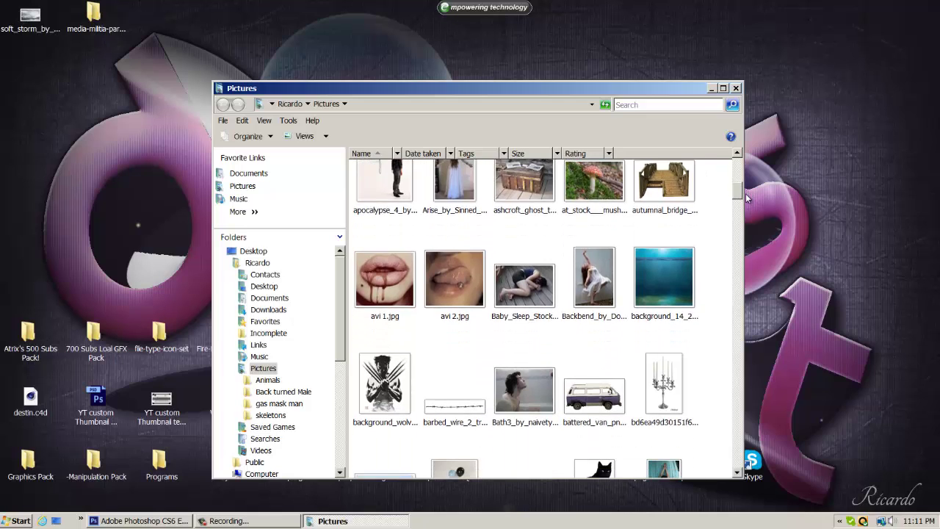
scroll(744, 212, "down", 8)
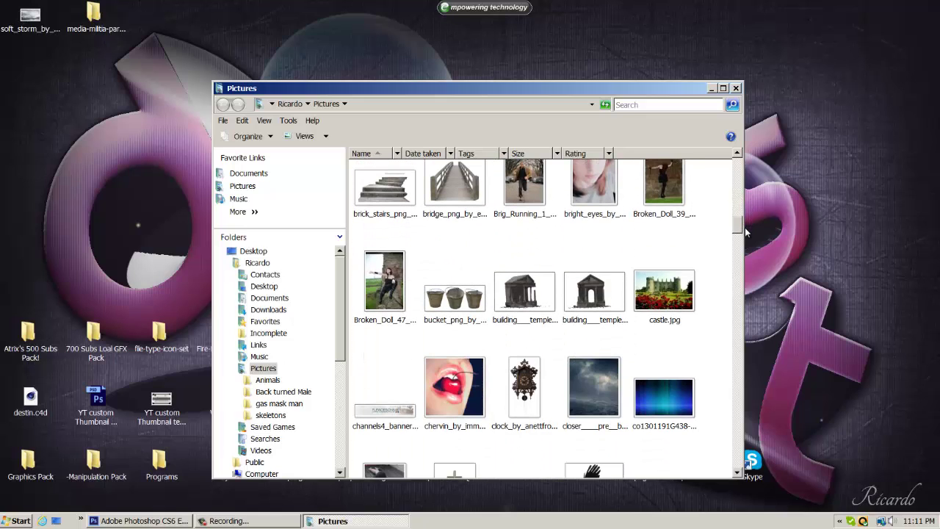
scroll(746, 231, "down", 2)
scroll(746, 237, "down", 3)
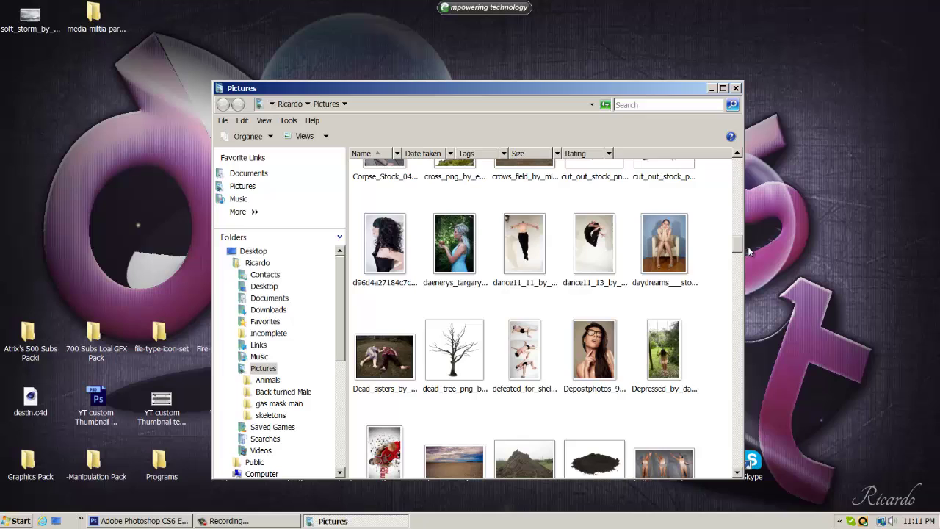
scroll(748, 250, "down", 1)
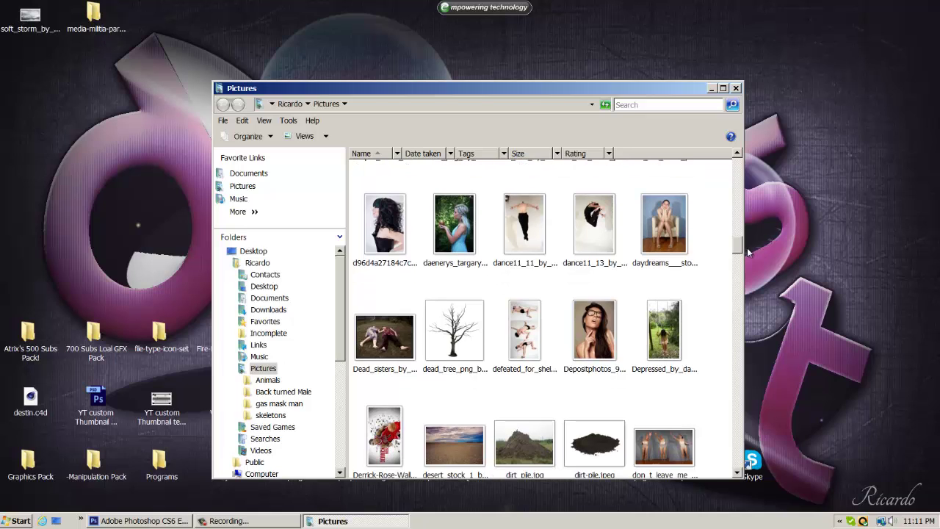
left_click_drag(747, 247, 764, 159)
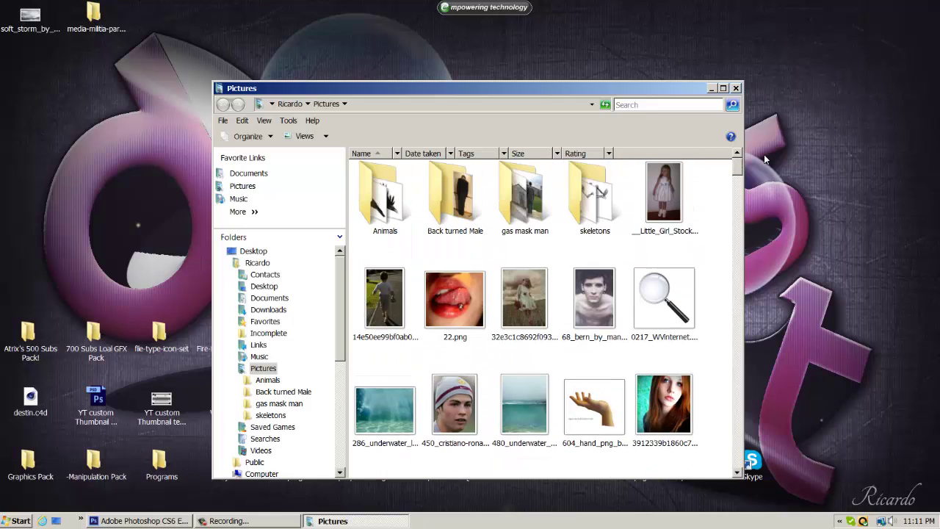
- Open the 14e50ee99bf0ab0f9dc3f12cd922bb44.png photo of the boy walking with a lantern in Photoshop
left_click(374, 286)
left_click_drag(393, 292, 397, 203)
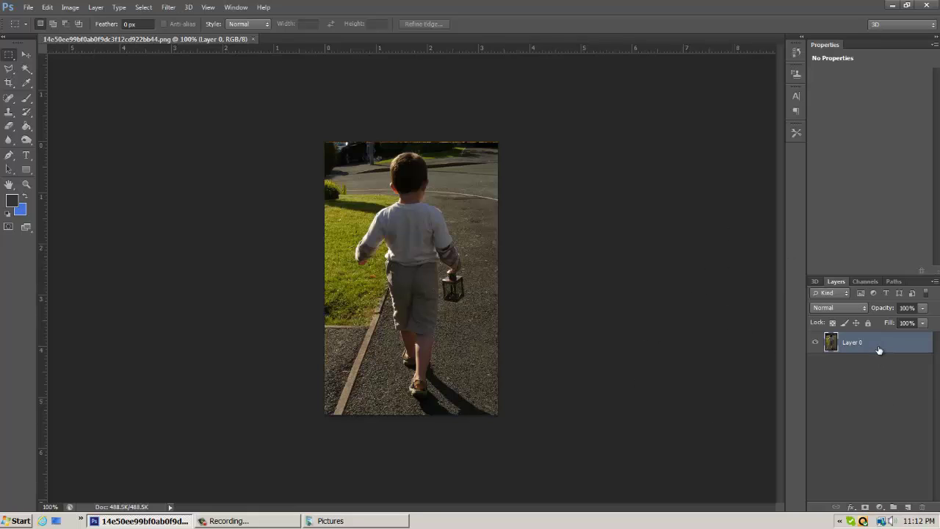
right_click(928, 344)
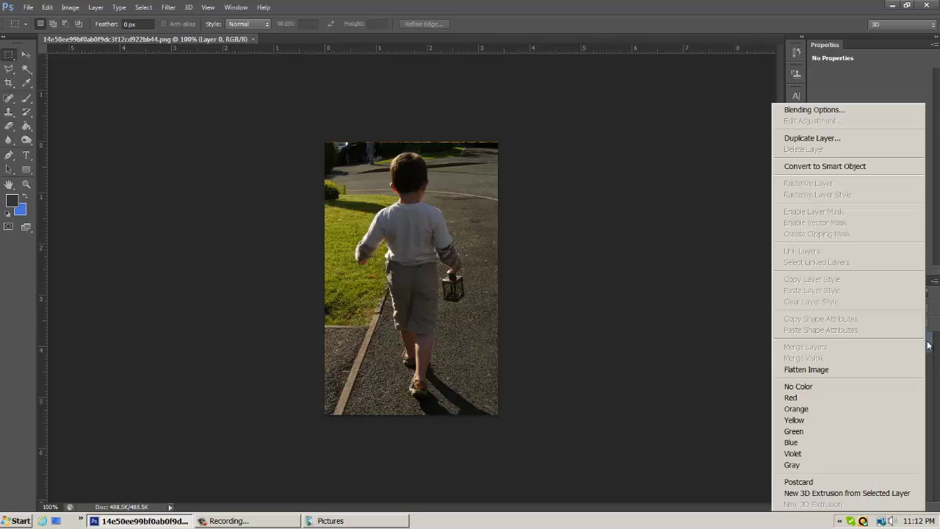
left_click(908, 83)
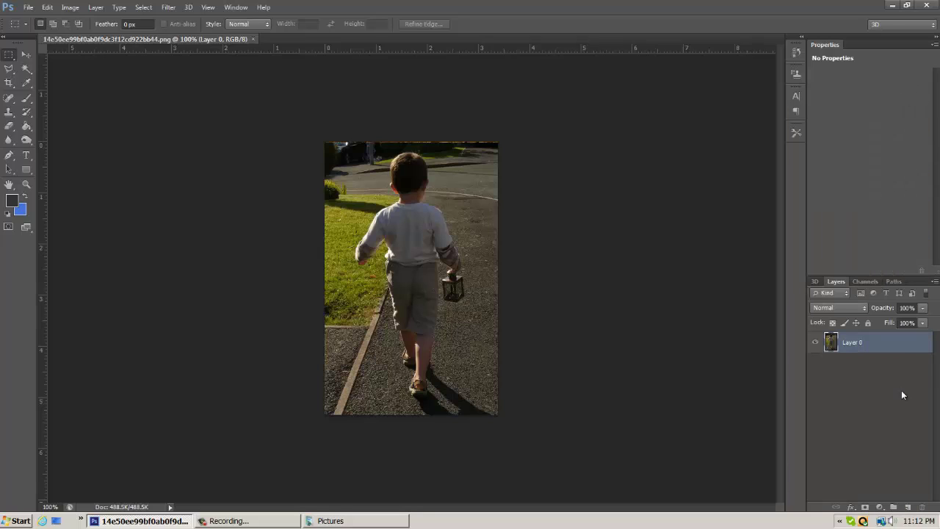
right_click(919, 344)
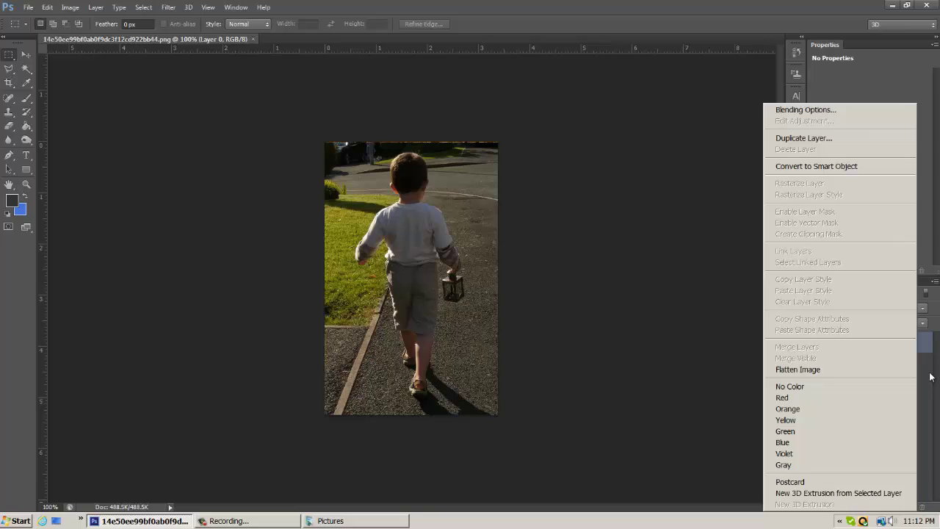
left_click(931, 377)
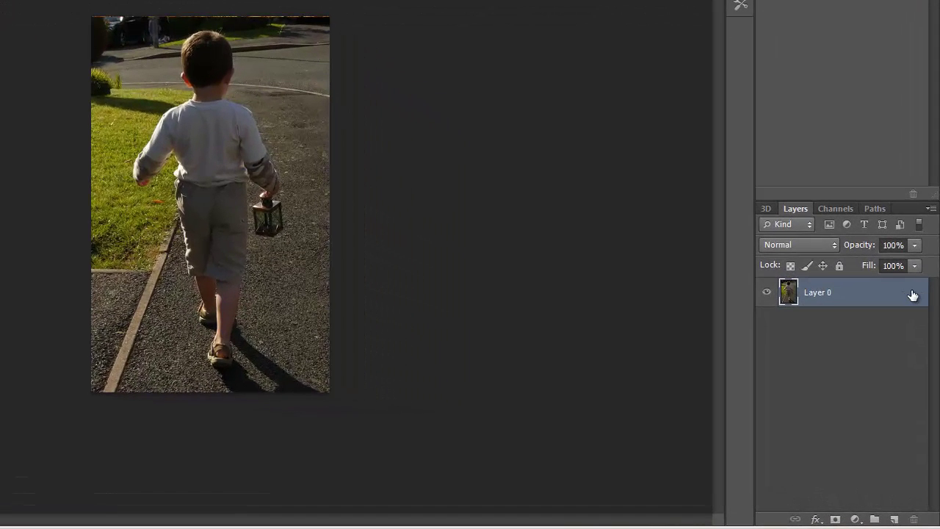
right_click(914, 295)
left_click(913, 293)
left_click(768, 295)
left_click(768, 294)
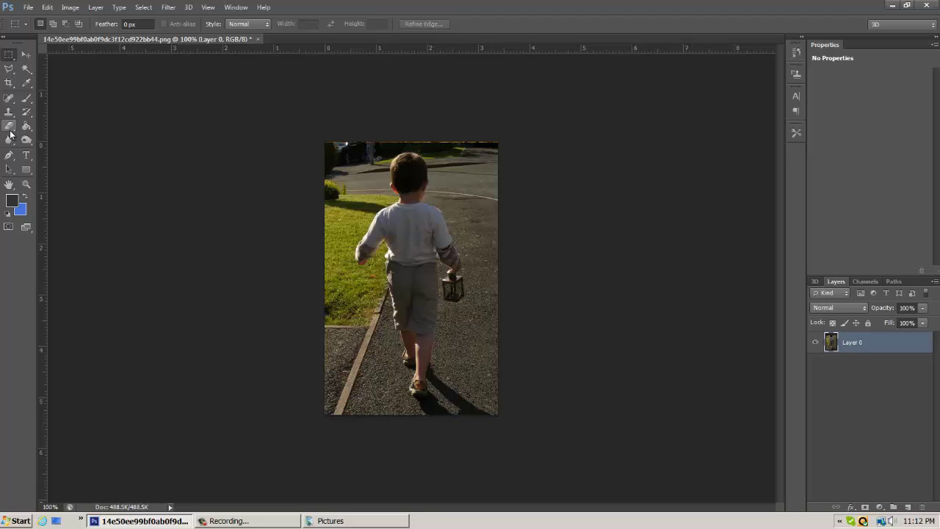
- Try erasing the background on both sides of the boy with a 201 px hard-edged Eraser
left_click(9, 126)
left_click(52, 24)
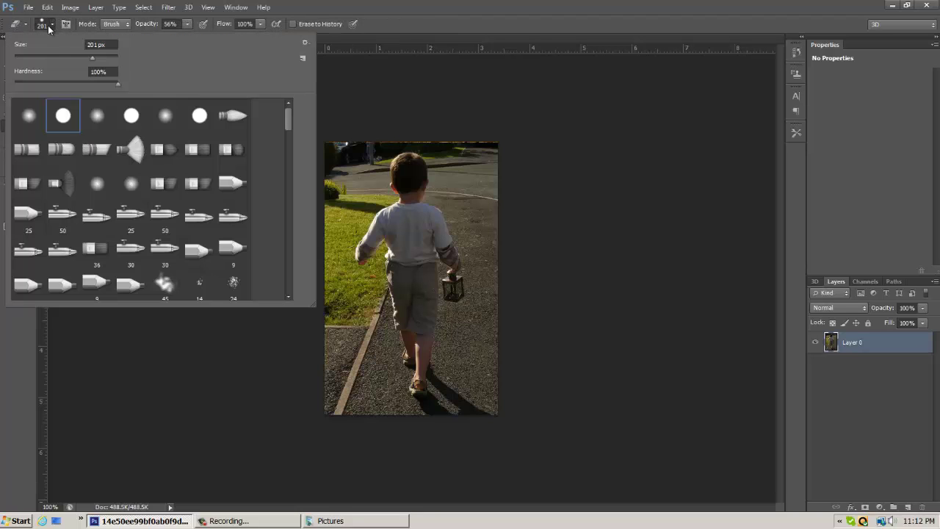
left_click(527, 6)
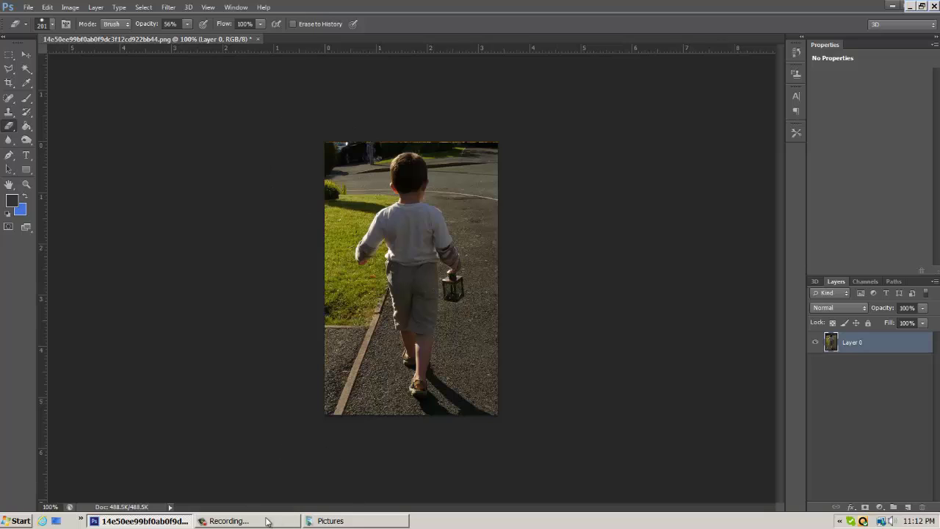
left_click(228, 521)
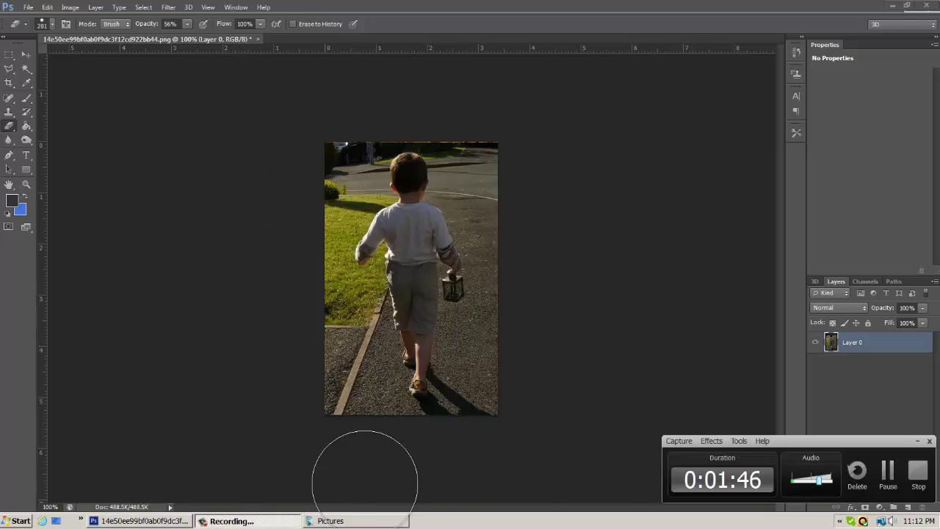
left_click(885, 476)
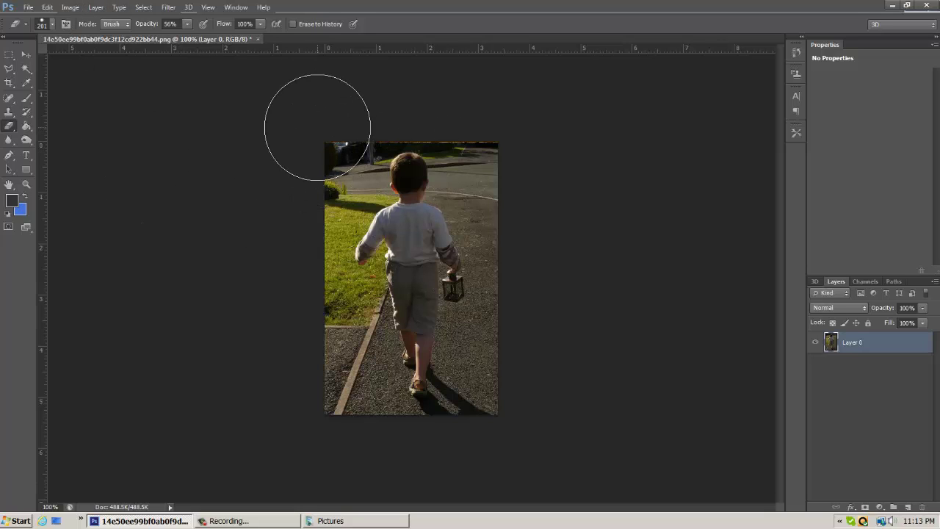
mouse_move(317, 159)
left_mouse_down()
mouse_move(279, 296)
mouse_move(318, 385)
mouse_move(327, 376)
mouse_move(335, 411)
left_mouse_up()
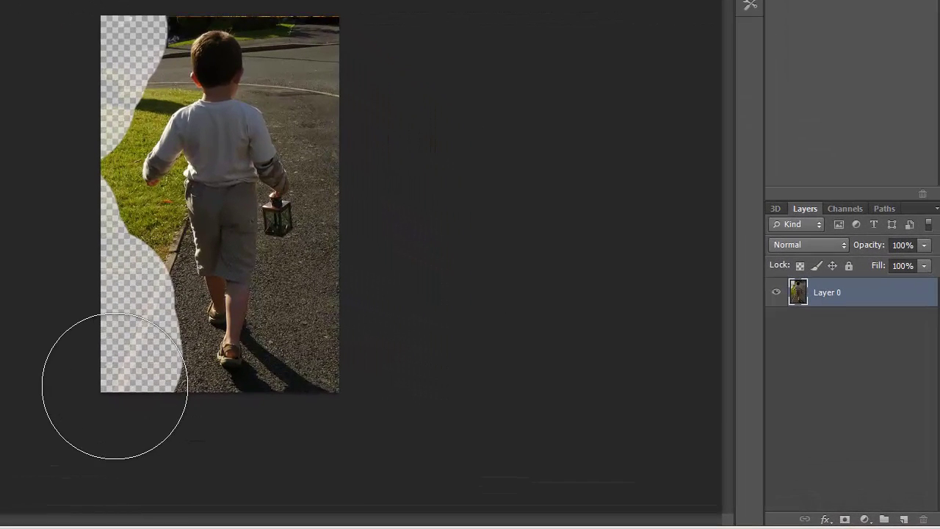
mouse_move(114, 386)
left_mouse_down()
mouse_move(169, 445)
mouse_move(175, 415)
mouse_move(137, 367)
mouse_move(114, 303)
mouse_move(108, 245)
mouse_move(130, 333)
mouse_move(86, 142)
left_mouse_up()
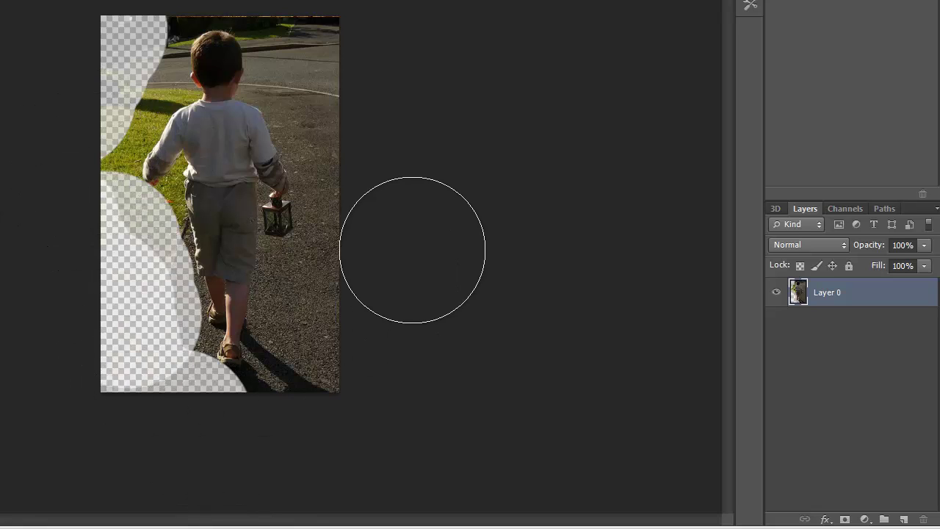
mouse_move(378, 272)
left_mouse_down()
mouse_move(386, 300)
mouse_move(353, 328)
mouse_move(342, 315)
mouse_move(352, 333)
mouse_move(342, 405)
left_mouse_up()
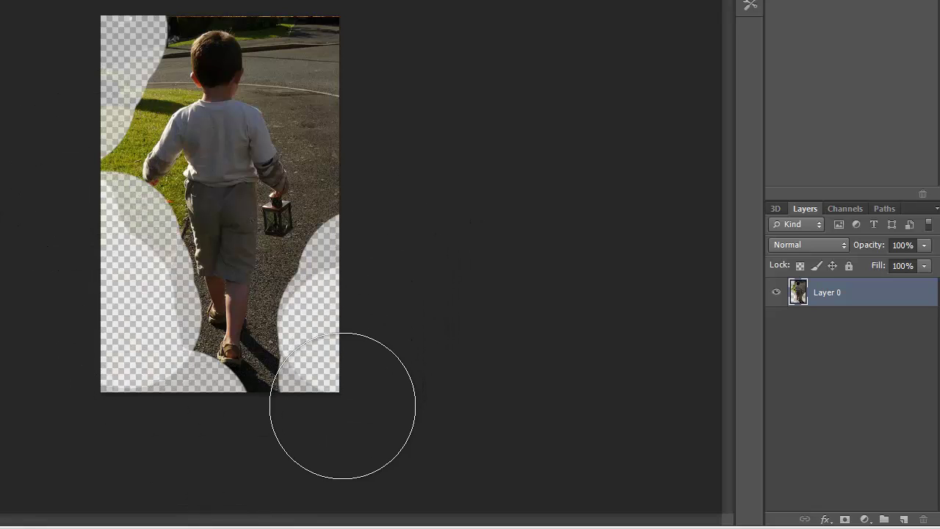
left_click_drag(376, 60, 399, 140)
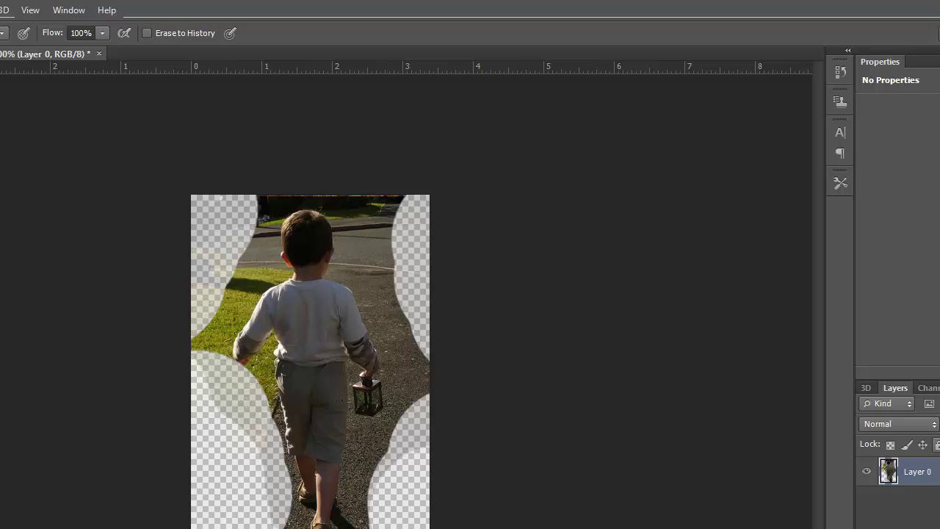
- Undo all the eraser strokes on the photo
key("ctrl+alt+z")
key("ctrl+alt+z")
key("ctrl+alt+z")
key("ctrl+alt+z")
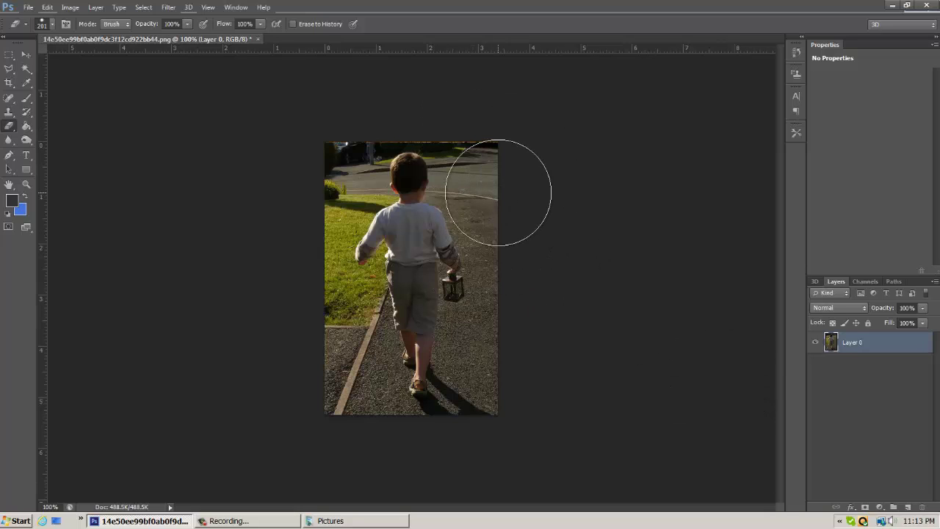
- Set the foreground colour to black (000000) and add a layer mask to Layer 0
left_click(12, 202)
left_click_drag(555, 471, 412, 485)
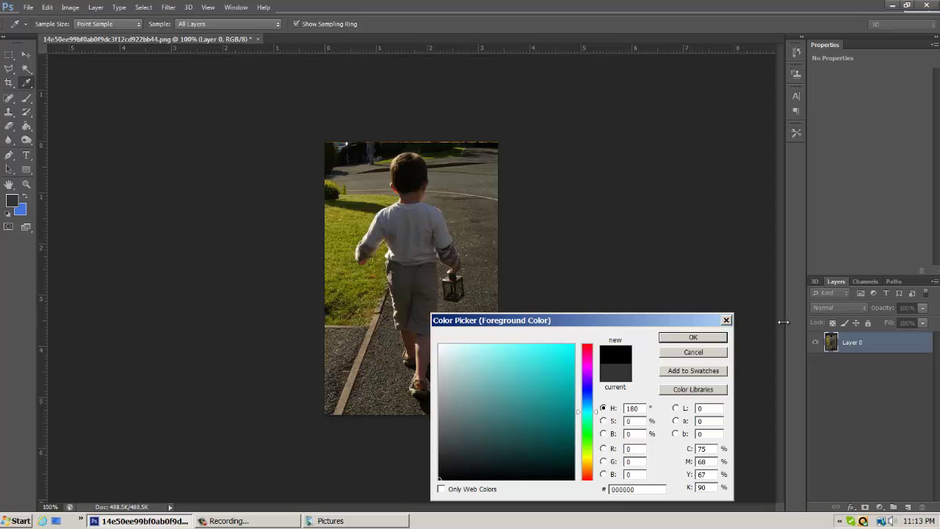
left_click(692, 337)
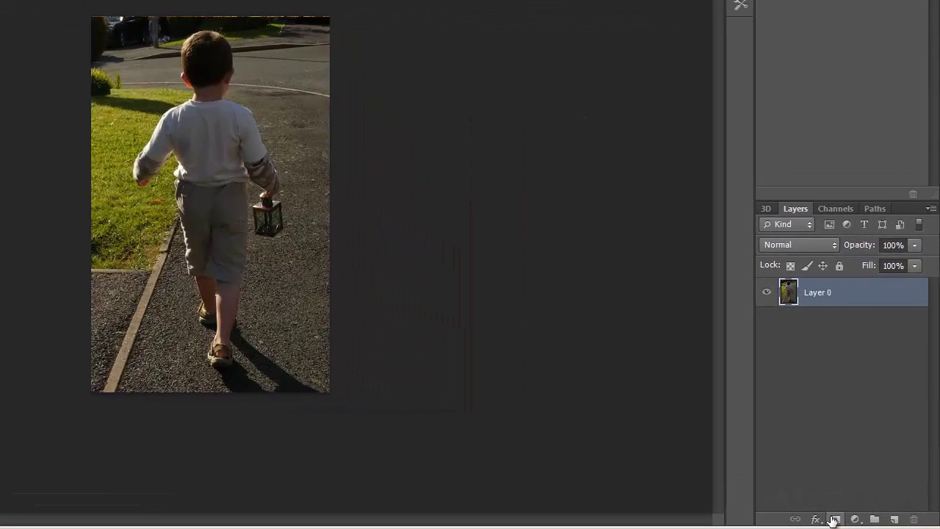
left_click(835, 520)
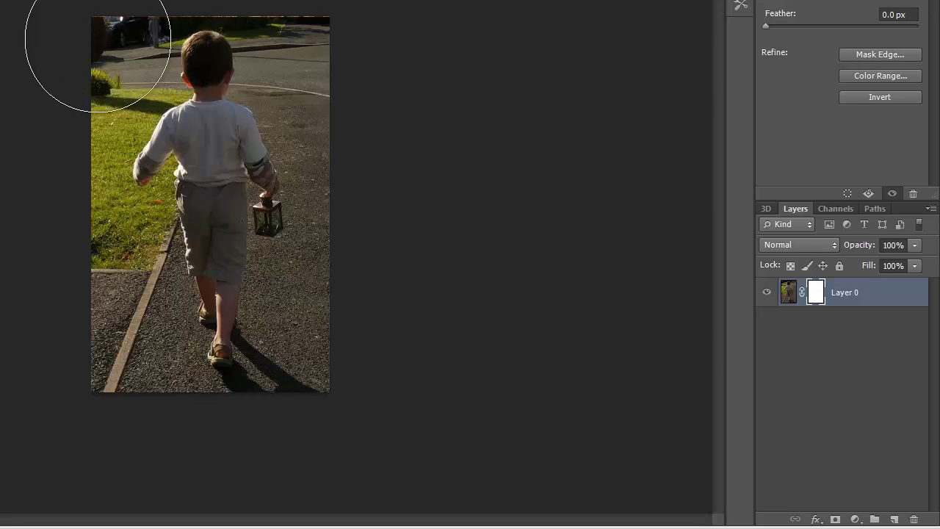
- Choose the Brush Tool with a soft round tip, 74 px in size and 0% hardness
key("b")
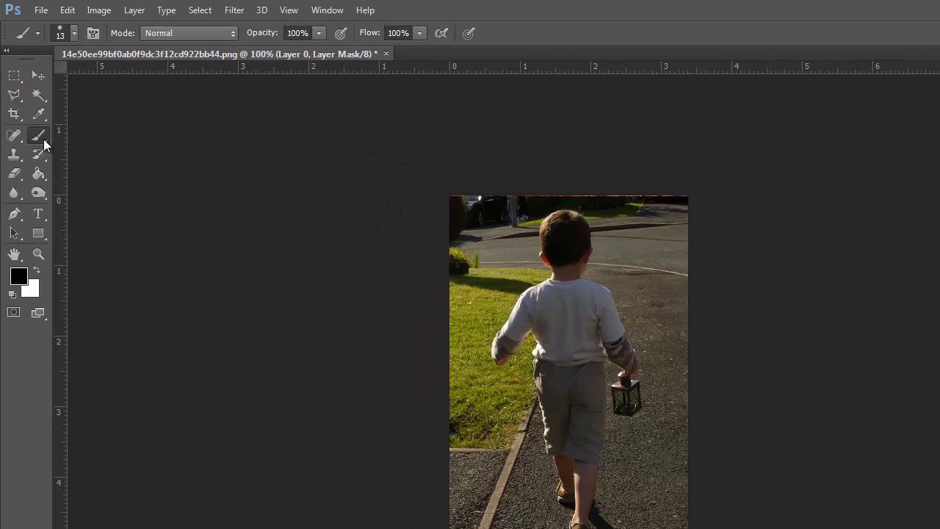
right_click(44, 139)
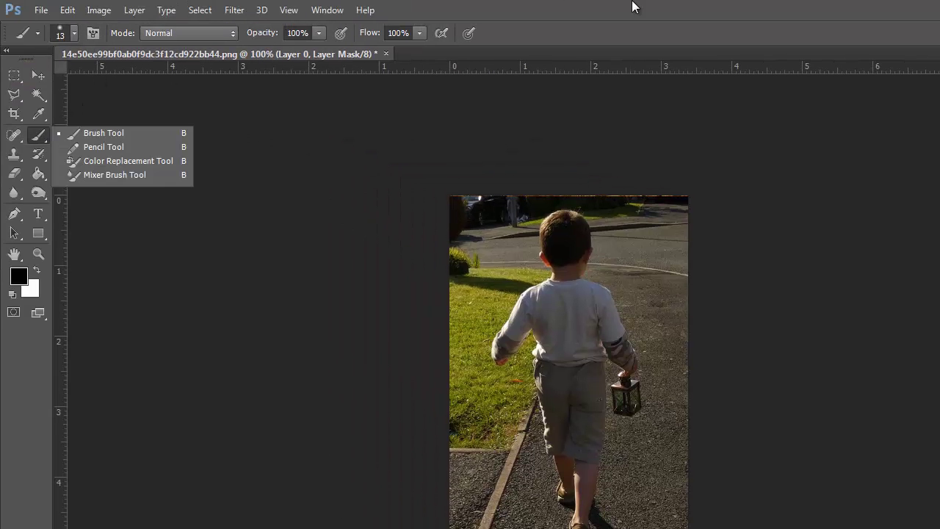
left_click(560, 36)
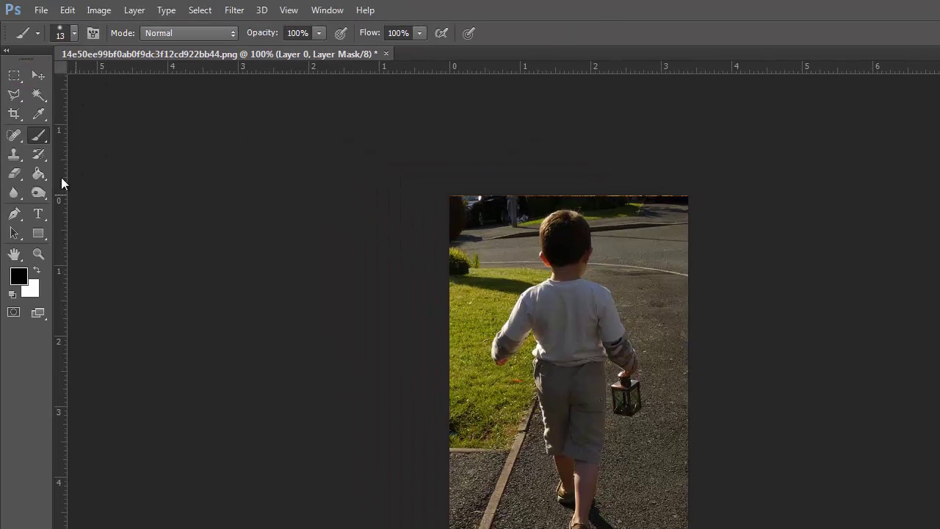
left_click(72, 33)
left_click_drag(36, 81, 75, 93)
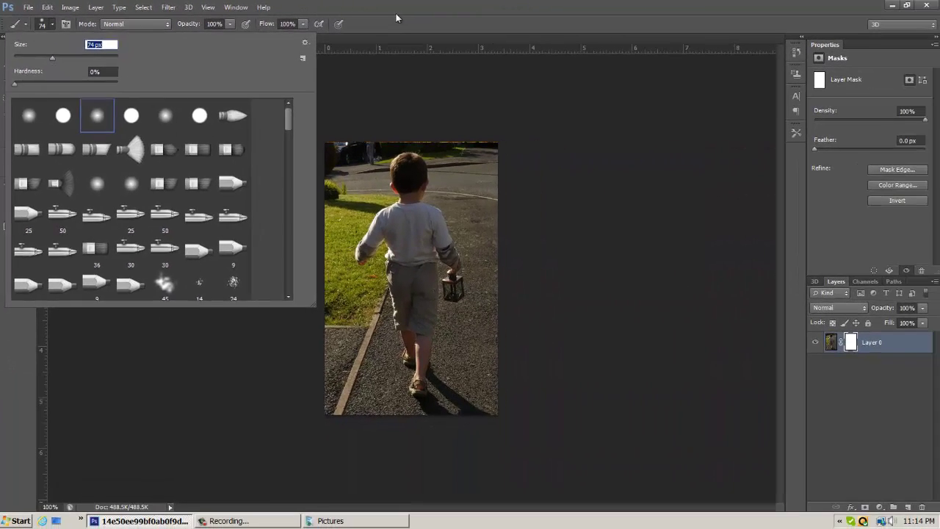
left_click(396, 14)
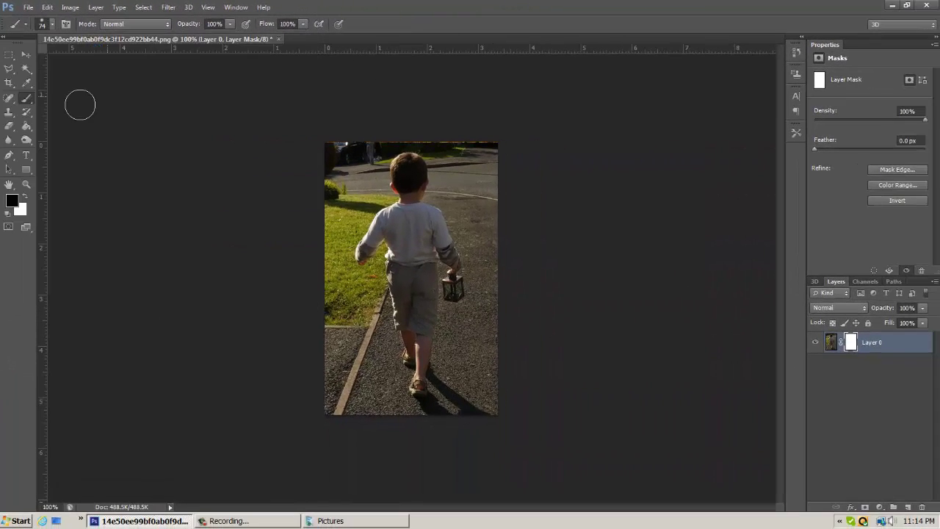
- Choose the Quick Selection Tool and set its brush size to 20 px
left_click(32, 75)
left_click(62, 68)
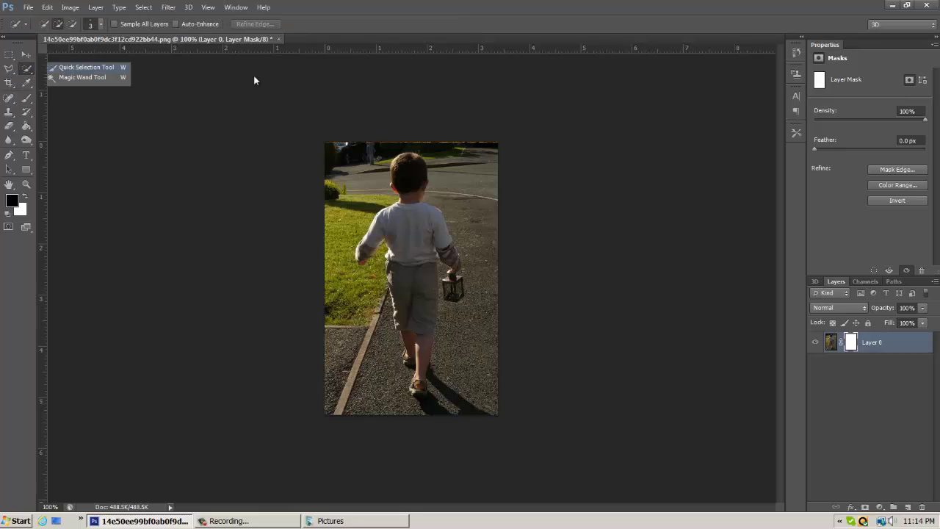
left_click(101, 23)
left_click_drag(42, 57, 48, 58)
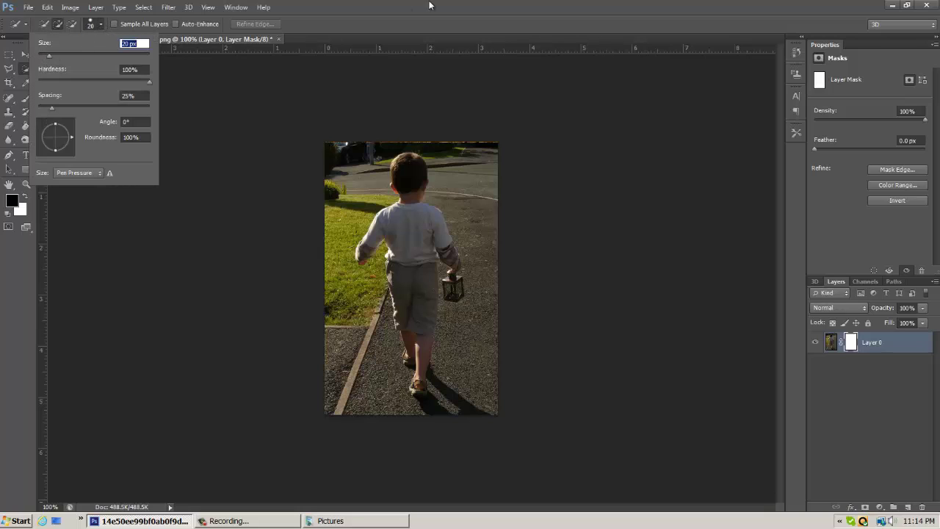
key("Return")
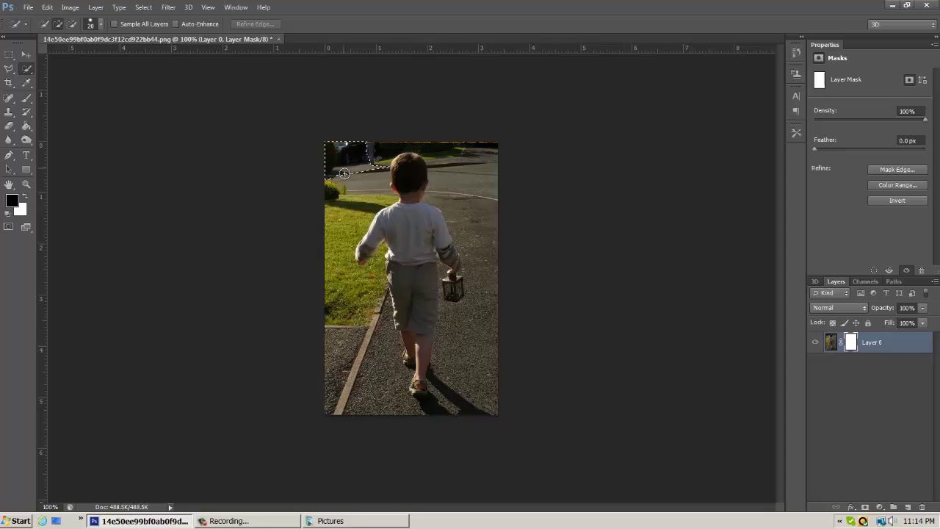
- Select the background to the left of the boy, fill it with black at 100% opacity on the layer mask, and deselect
left_click_drag(344, 174, 341, 194)
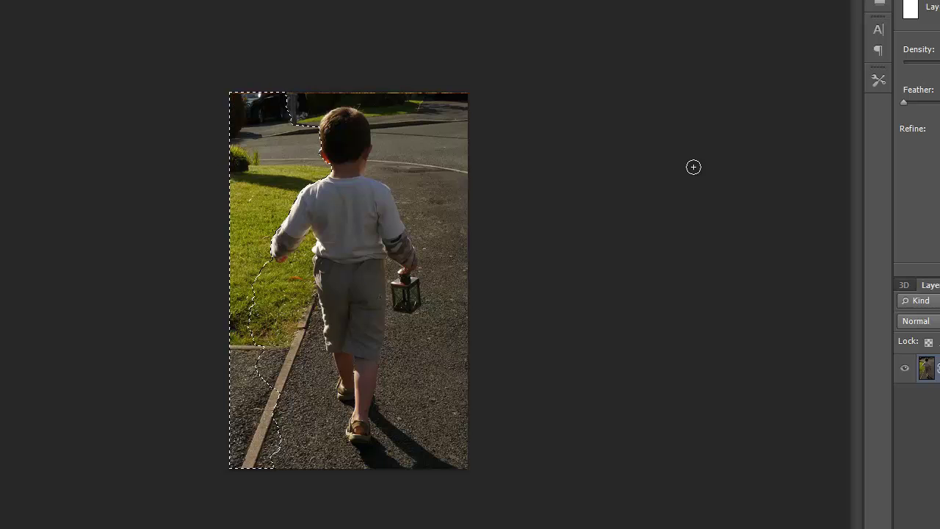
key("shift+F5")
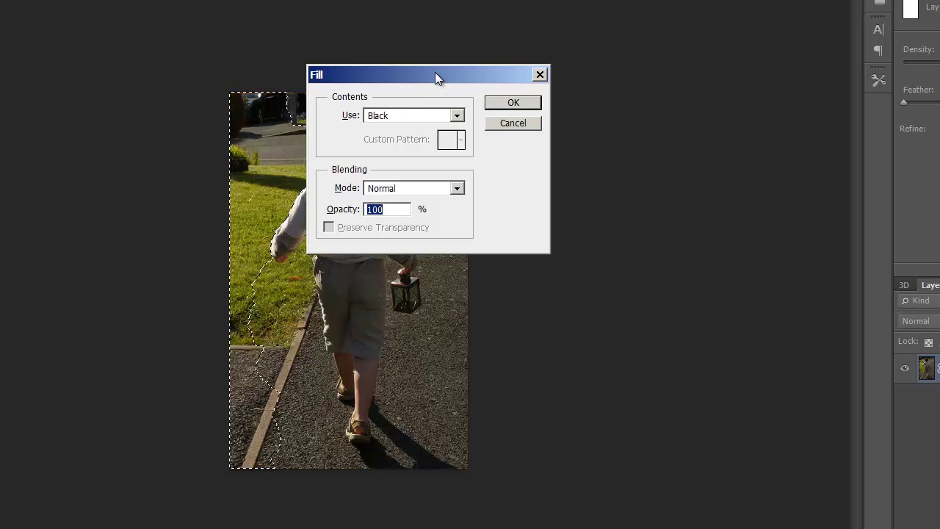
left_click_drag(435, 72, 622, 147)
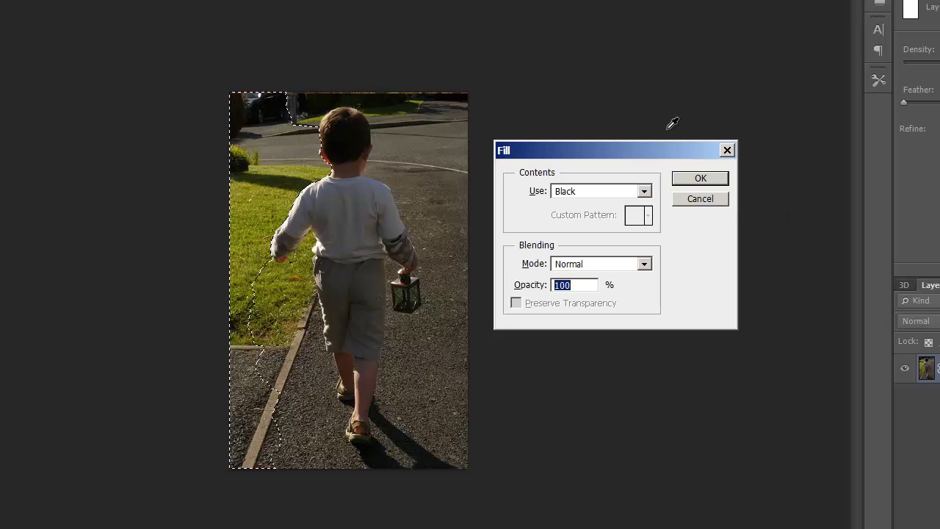
left_click_drag(639, 149, 687, 165)
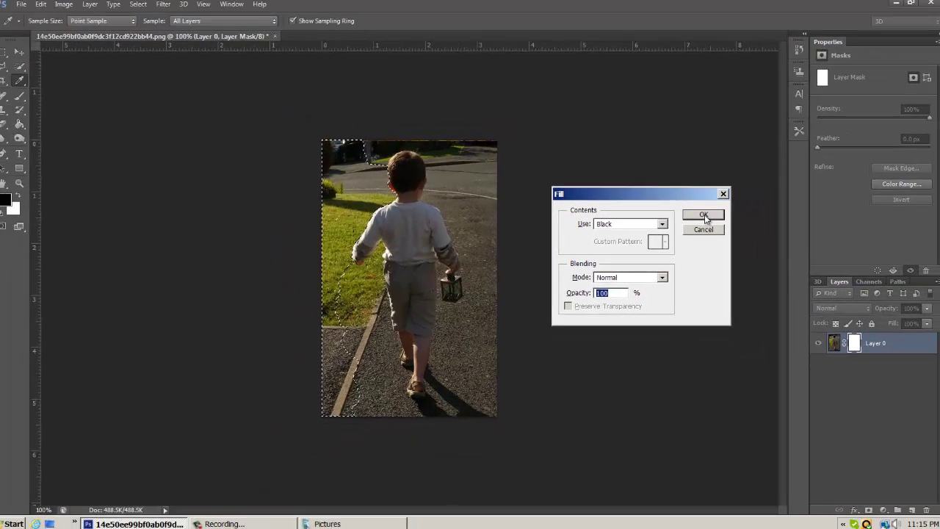
left_click(704, 215)
key("w")
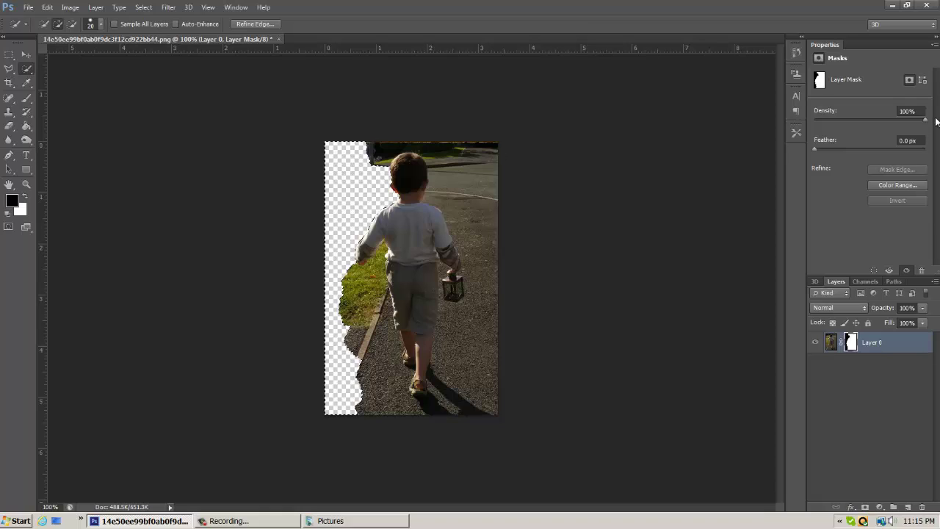
key("ctrl+d")
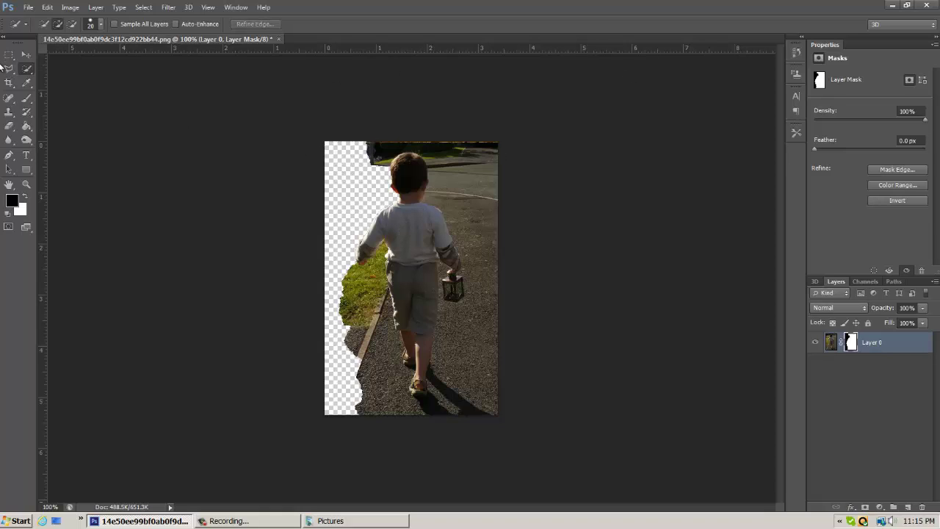
- Restore the hidden background to the left of the boy by painting white on the layer mask with the soft 74 px Brush
left_click(26, 100)
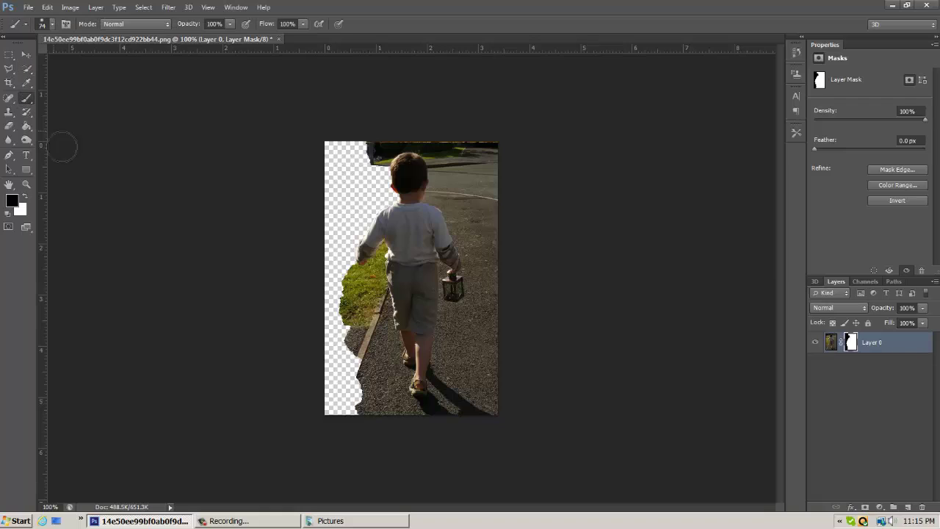
left_click(26, 197)
left_click(11, 200)
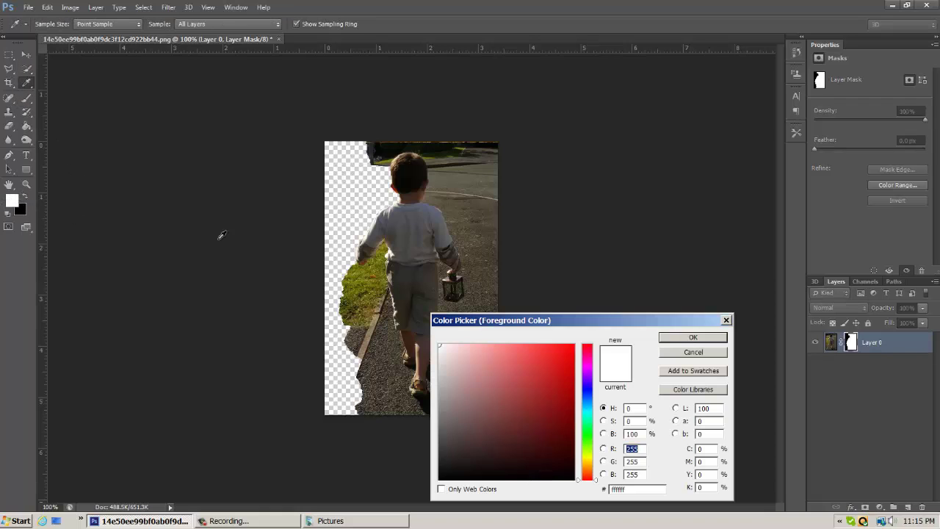
left_click(692, 337)
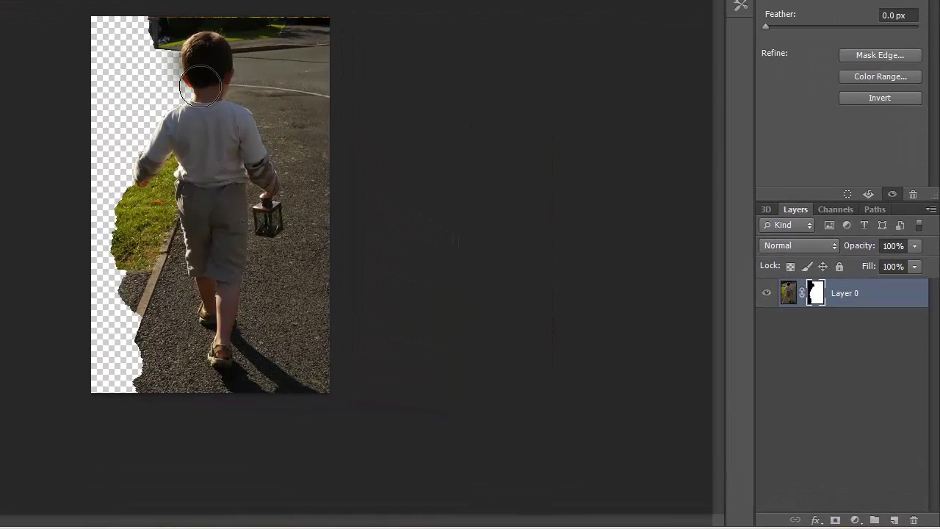
left_click_drag(186, 63, 181, 74)
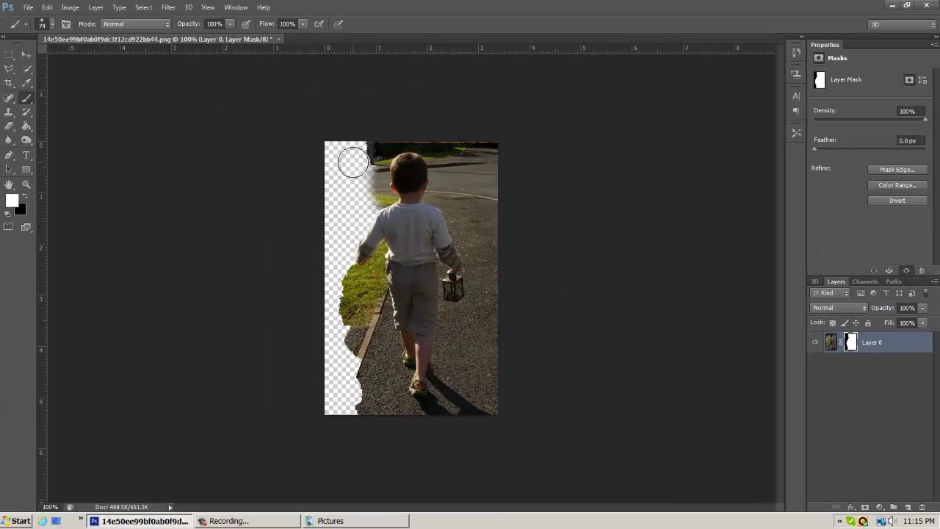
mouse_move(308, 137)
left_mouse_down()
mouse_move(323, 171)
mouse_move(285, 123)
left_mouse_up()
mouse_move(331, 147)
left_mouse_down()
mouse_move(382, 103)
mouse_move(346, 115)
mouse_move(301, 309)
mouse_move(377, 258)
mouse_move(340, 390)
mouse_move(355, 396)
mouse_move(338, 427)
mouse_move(496, 145)
left_mouse_up()
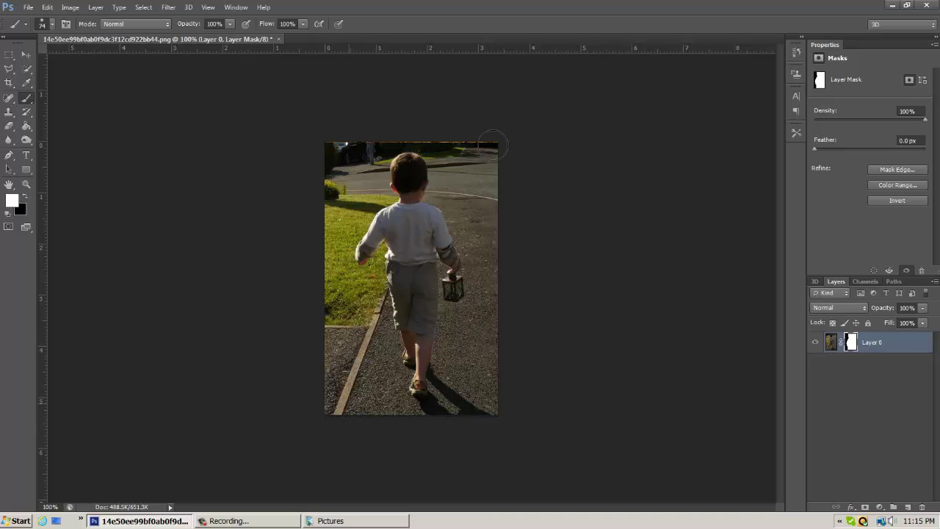
- Swap the foreground colour to black and brush out the background on both sides of the boy on the layer mask
left_click(27, 199)
mouse_move(353, 143)
left_mouse_down()
mouse_move(336, 199)
mouse_move(331, 166)
mouse_move(352, 341)
mouse_move(338, 418)
mouse_move(330, 336)
mouse_move(319, 426)
left_mouse_up()
mouse_move(341, 384)
left_mouse_down()
mouse_move(359, 444)
mouse_move(372, 407)
mouse_move(379, 430)
left_mouse_up()
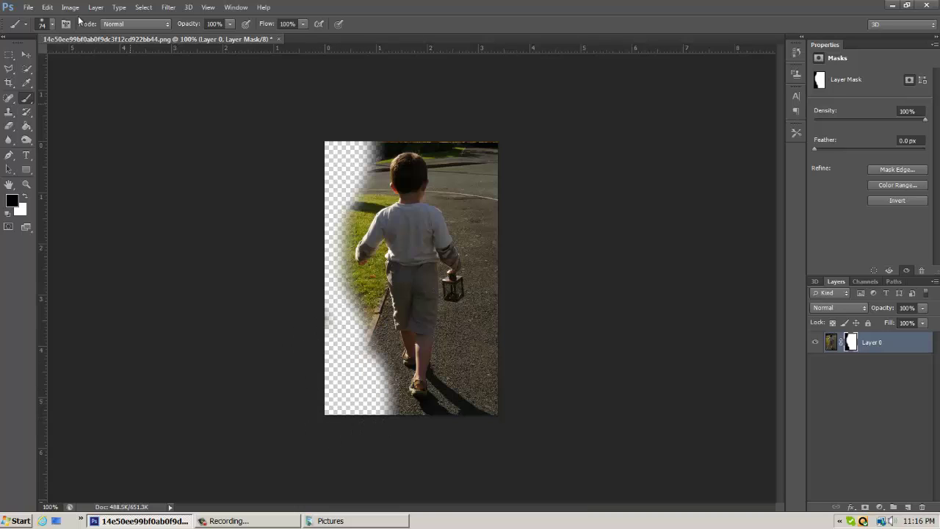
mouse_move(487, 134)
left_mouse_down()
mouse_move(517, 198)
mouse_move(488, 141)
mouse_move(495, 177)
mouse_move(483, 209)
mouse_move(465, 141)
mouse_move(517, 320)
mouse_move(511, 313)
mouse_move(500, 440)
left_mouse_up()
mouse_move(494, 308)
left_mouse_down()
mouse_move(489, 402)
mouse_move(480, 367)
mouse_move(467, 387)
mouse_move(477, 339)
left_mouse_up()
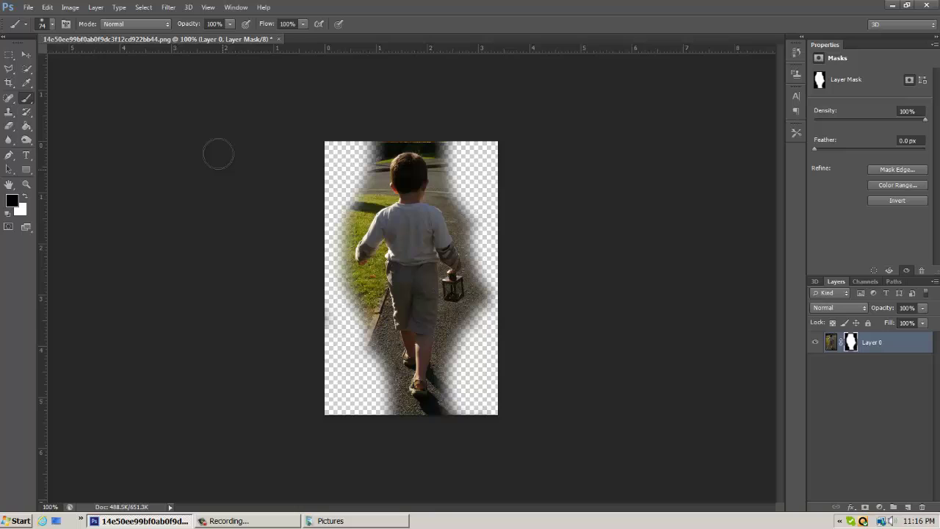
- Undo the black brush strokes on the layer mask
key("ctrl+z")
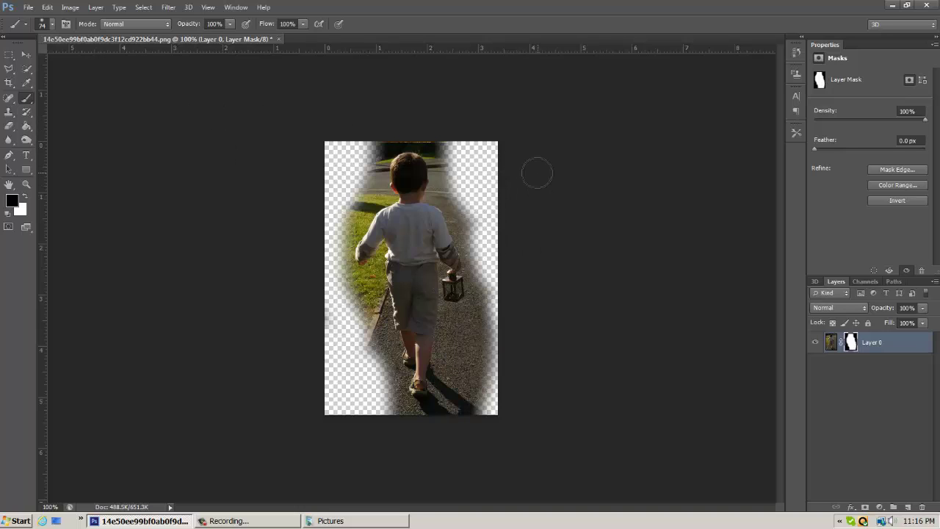
key("ctrl+alt+z")
key("ctrl+alt+z")
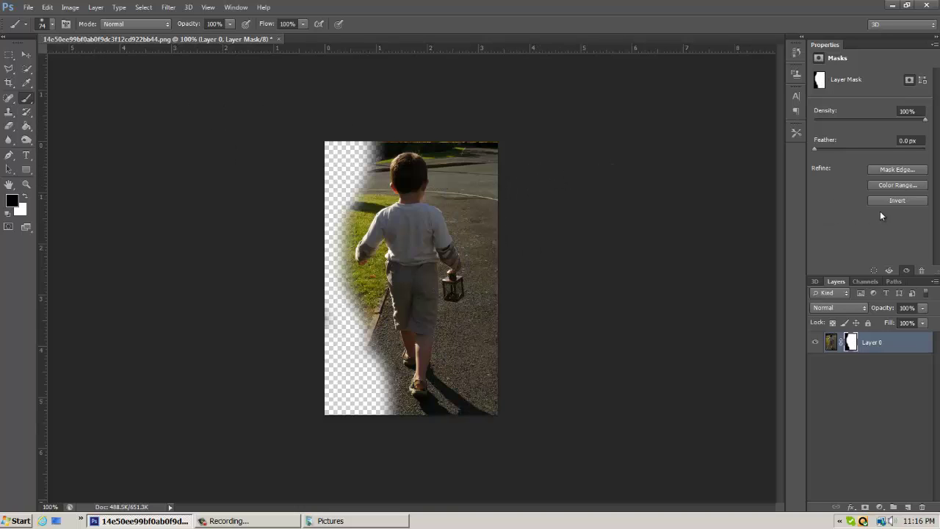
- Quick-select the grass and path left of the boy, fill the selection with black at 100% opacity on the mask, and deselect
left_click(26, 69)
left_click(406, 7)
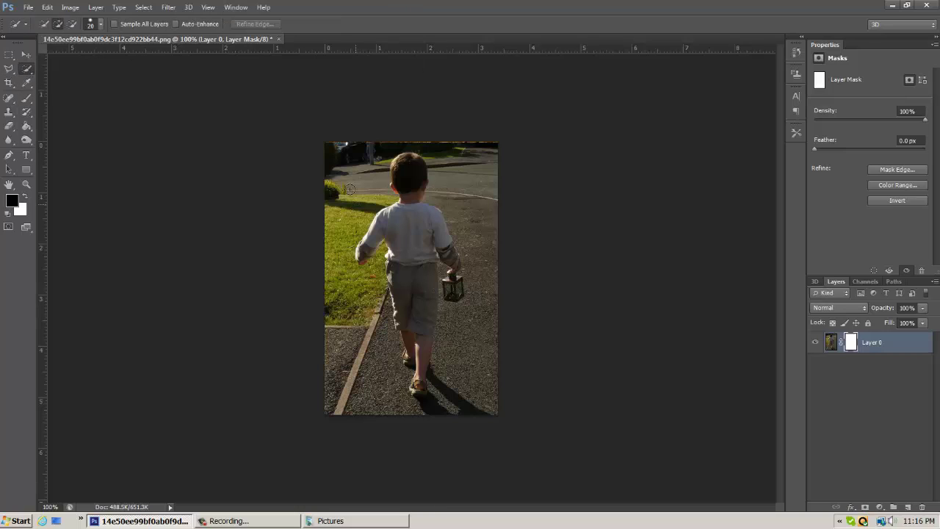
mouse_move(323, 142)
left_mouse_down()
mouse_move(354, 171)
mouse_move(361, 208)
mouse_move(357, 234)
mouse_move(327, 279)
left_mouse_up()
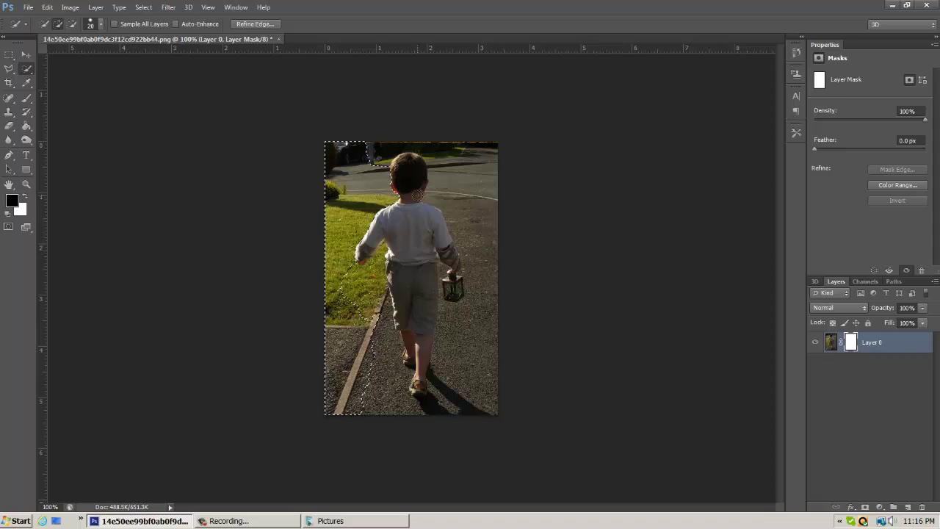
key("shift+F5")
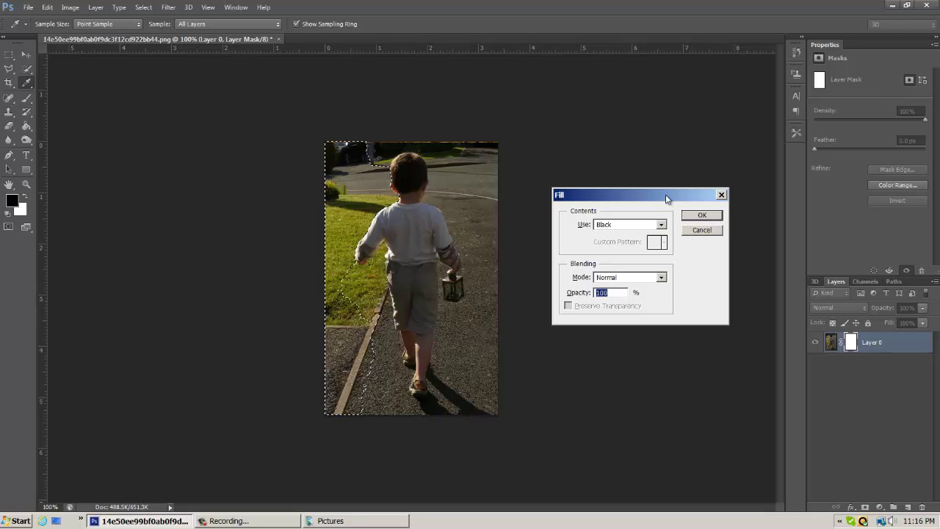
left_click_drag(666, 198, 649, 149)
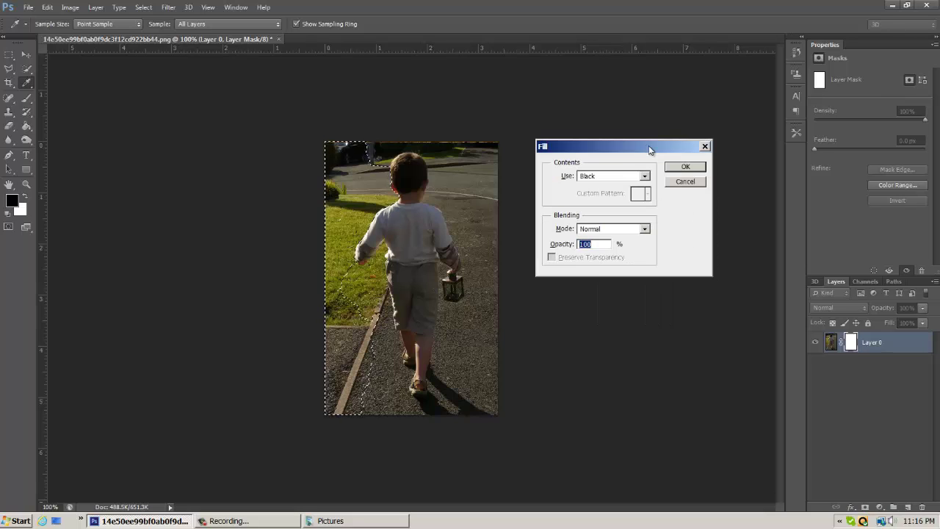
left_click(686, 167)
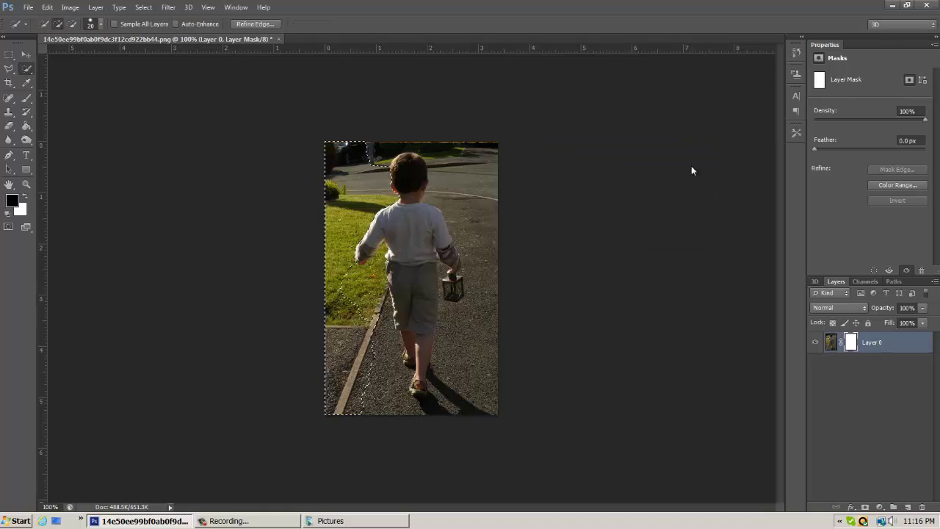
key("ctrl+d")
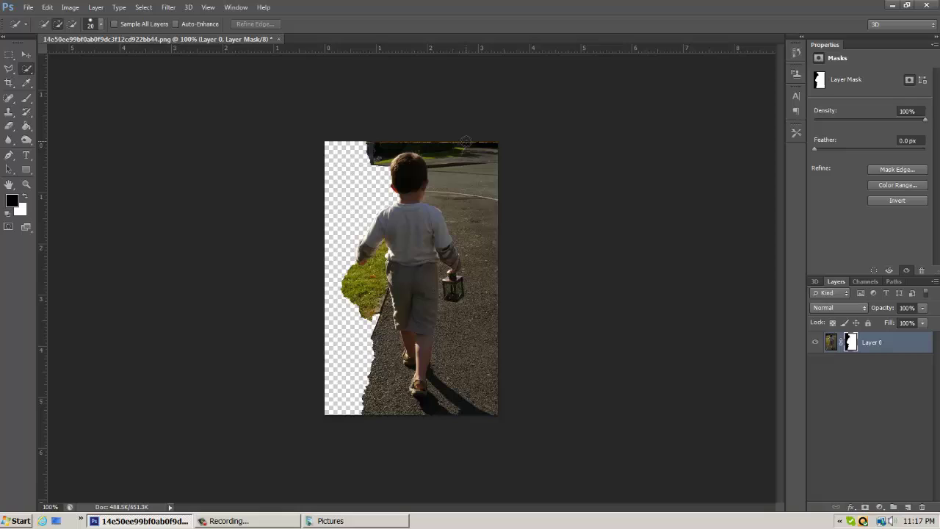
- Quick-select the road to the right of the boy down to his shoes, fill it with black on the mask, and deselect
left_click_drag(465, 141, 502, 222)
mouse_move(500, 255)
left_mouse_down()
mouse_move(495, 261)
mouse_move(482, 225)
mouse_move(433, 183)
mouse_move(488, 338)
mouse_move(471, 411)
mouse_move(450, 407)
mouse_move(469, 371)
mouse_move(465, 350)
left_mouse_up()
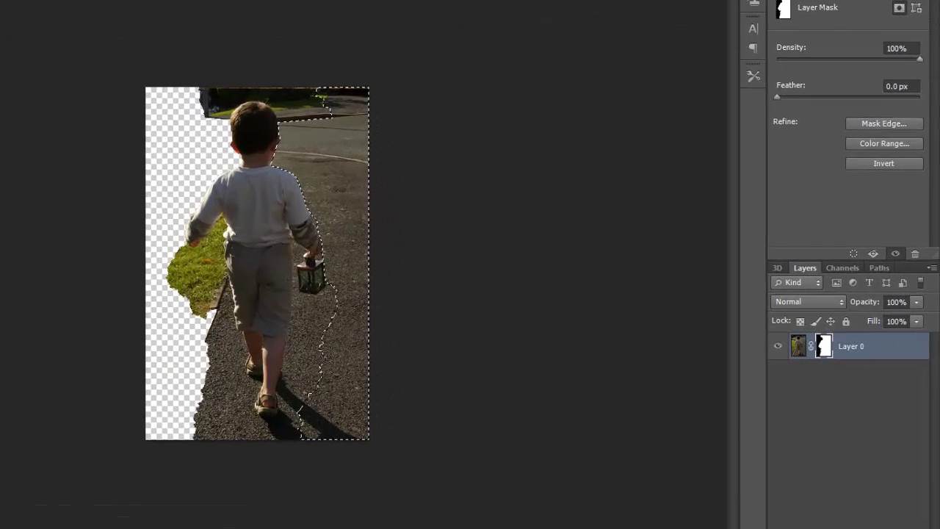
left_click_drag(326, 356, 300, 376)
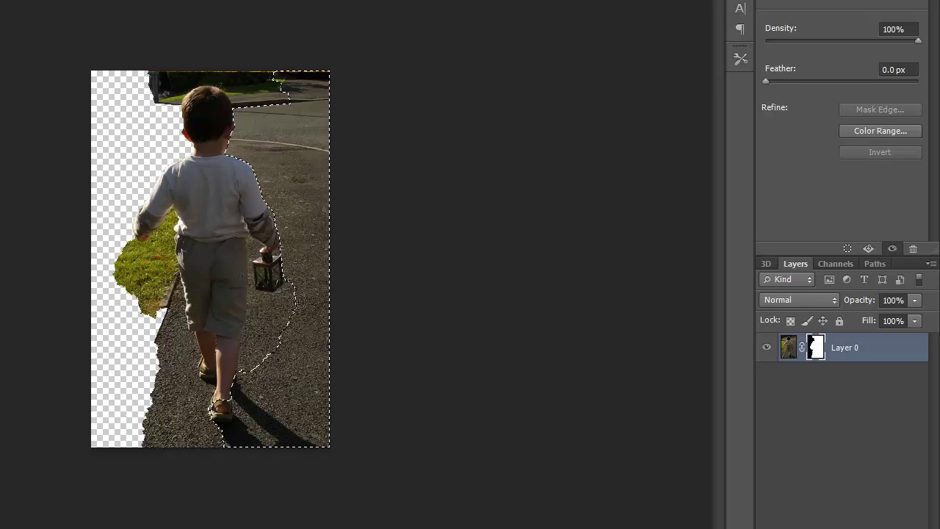
key("shift+BackSpace")
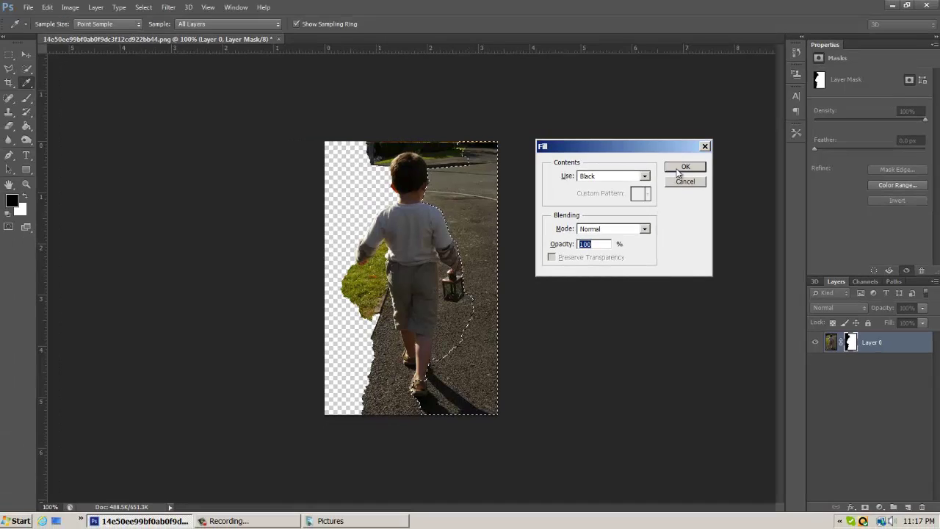
left_click(676, 160)
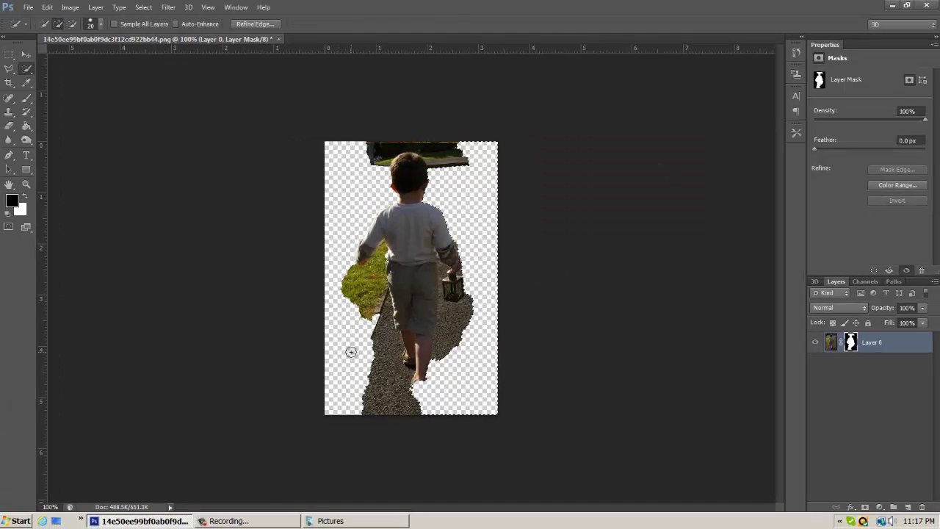
key("ctrl+d")
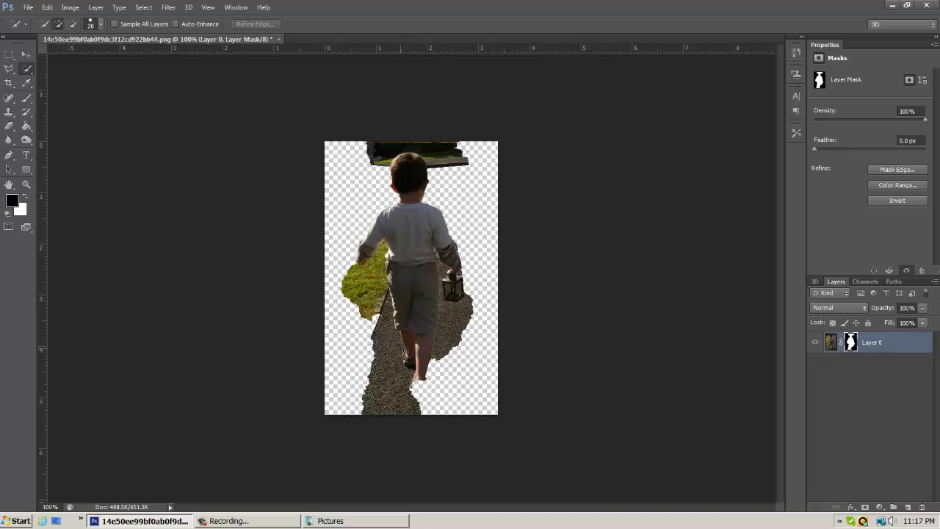
- Select the remaining grass and pavement beside the boy's left leg and fill it with black on the layer mask
mouse_move(383, 337)
left_mouse_down()
mouse_move(384, 419)
mouse_move(351, 414)
mouse_move(374, 381)
left_mouse_up()
mouse_move(367, 284)
left_mouse_down()
mouse_move(341, 284)
mouse_move(367, 321)
left_mouse_up()
key("shift+F5")
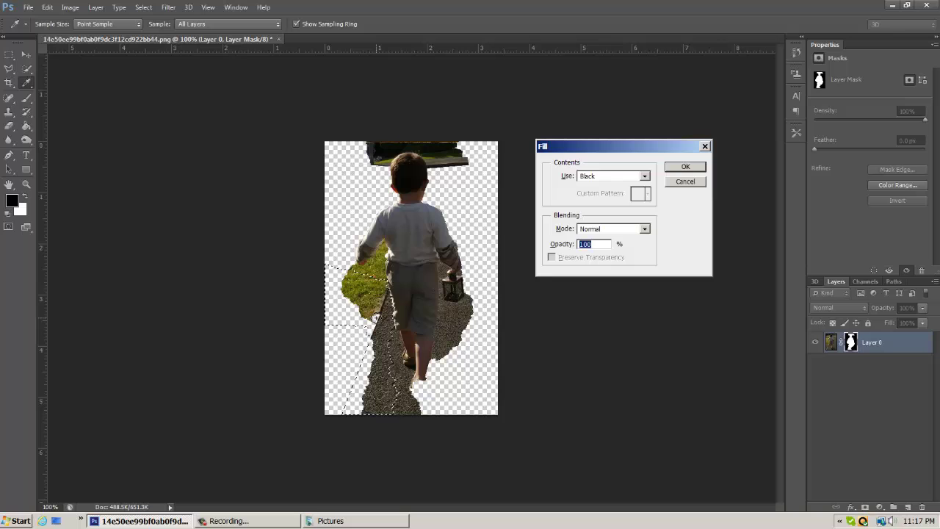
key("Return")
- Add the leftover pavement patch below the lantern to the selection and fill it with black on the layer mask
mouse_move(481, 306)
left_mouse_down()
mouse_move(473, 325)
mouse_move(472, 315)
left_mouse_up()
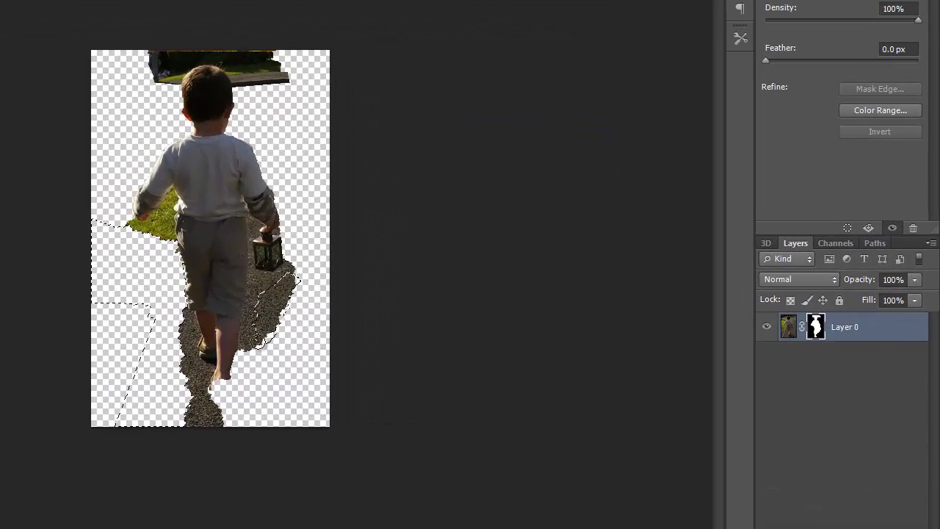
left_click_drag(254, 302, 248, 353)
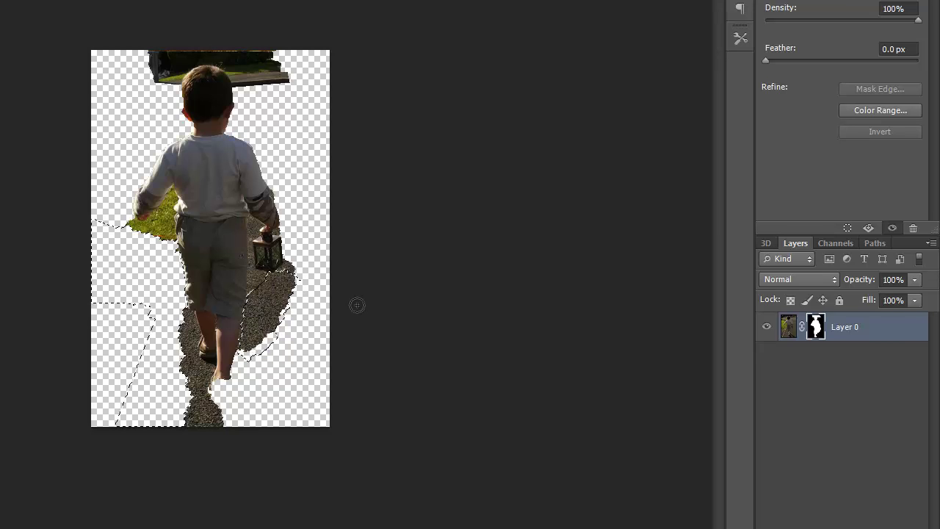
key("shift+BackSpace")
left_click(578, 89)
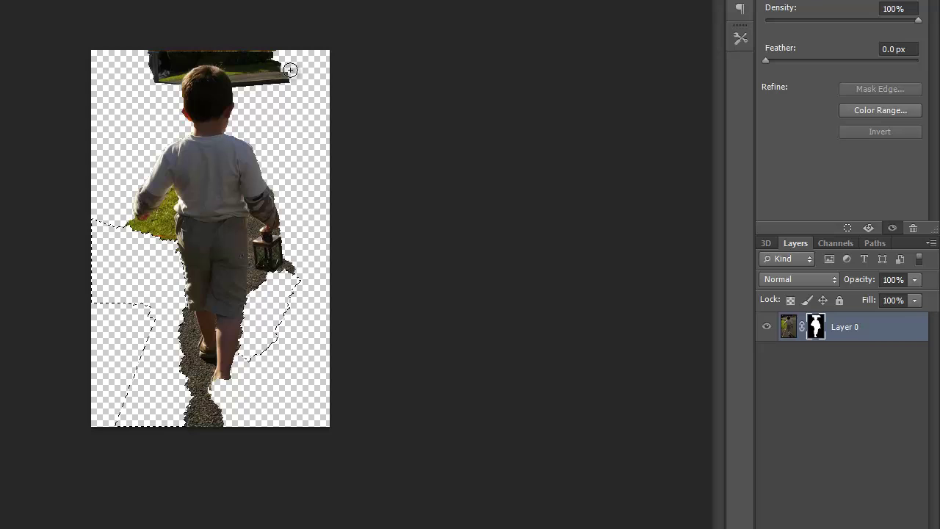
- Fill the leftover street strip around the top of the boy's head with black on the mask, and swap the foreground colour to white
mouse_move(292, 84)
left_mouse_down()
mouse_move(222, 49)
mouse_move(183, 46)
left_mouse_up()
key("shift+BackSpace")
key("Return")
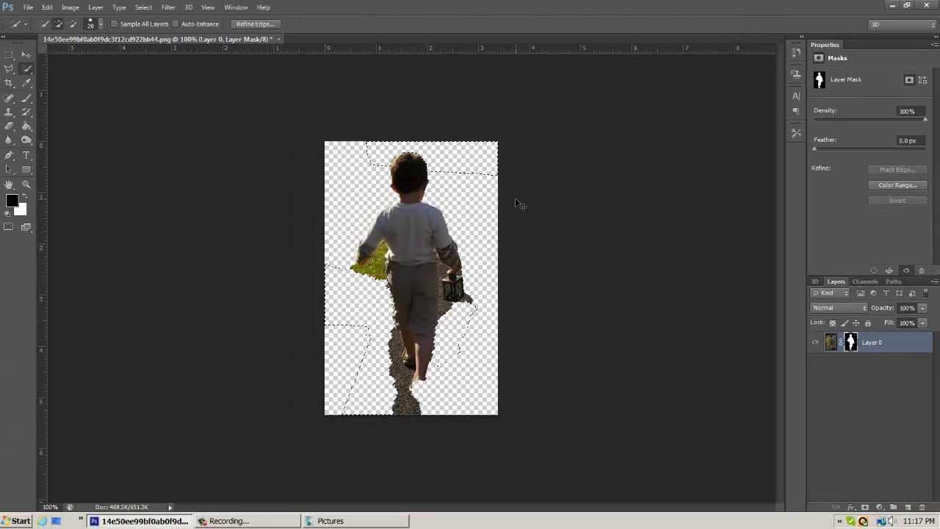
key("x")
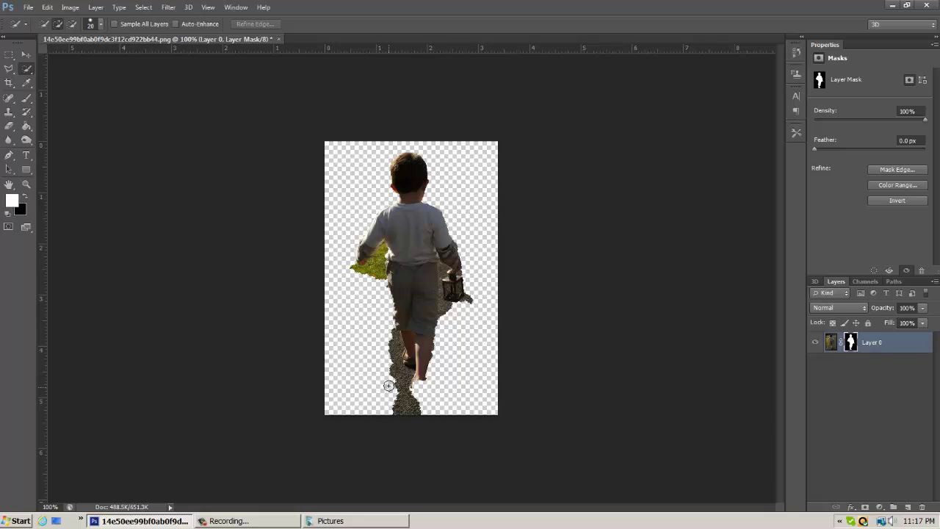
- Quick-select the pavement strip below the boy's feet, clear it to black on the layer mask, and deselect
left_click(422, 415)
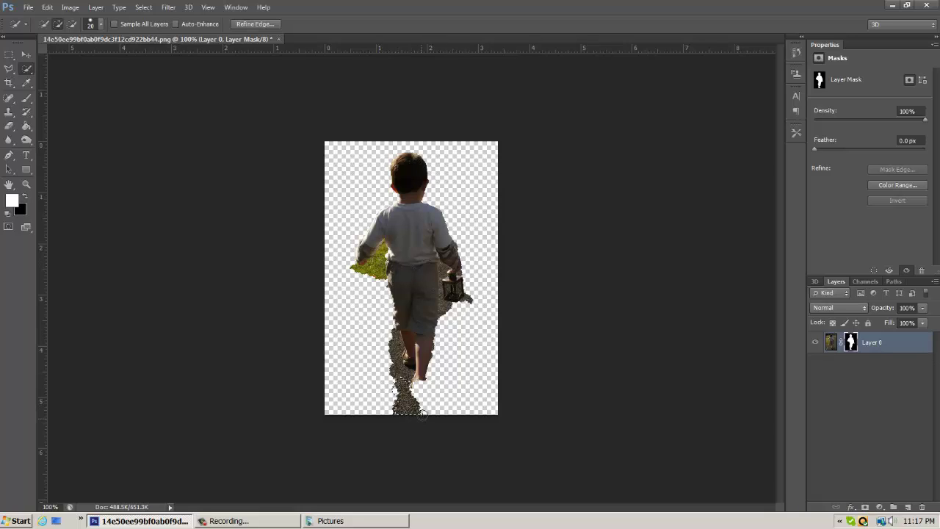
key("Delete")
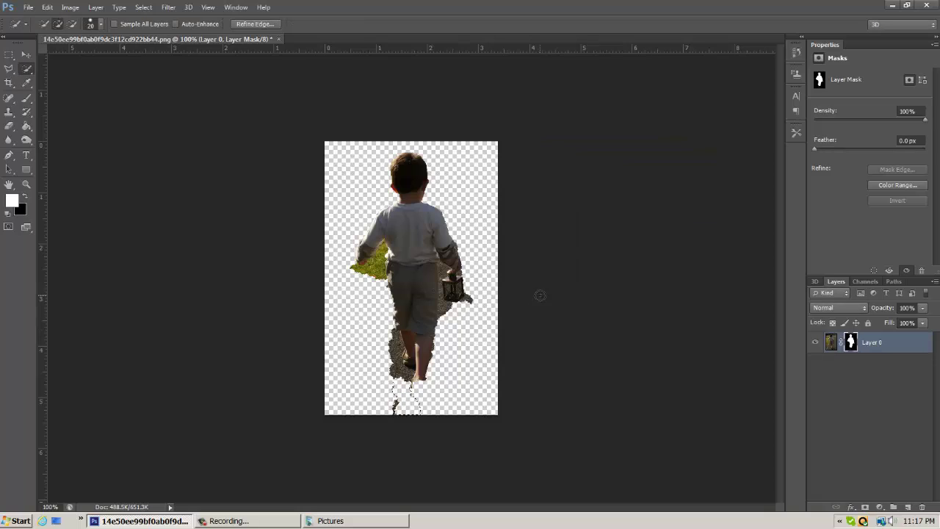
key("super")
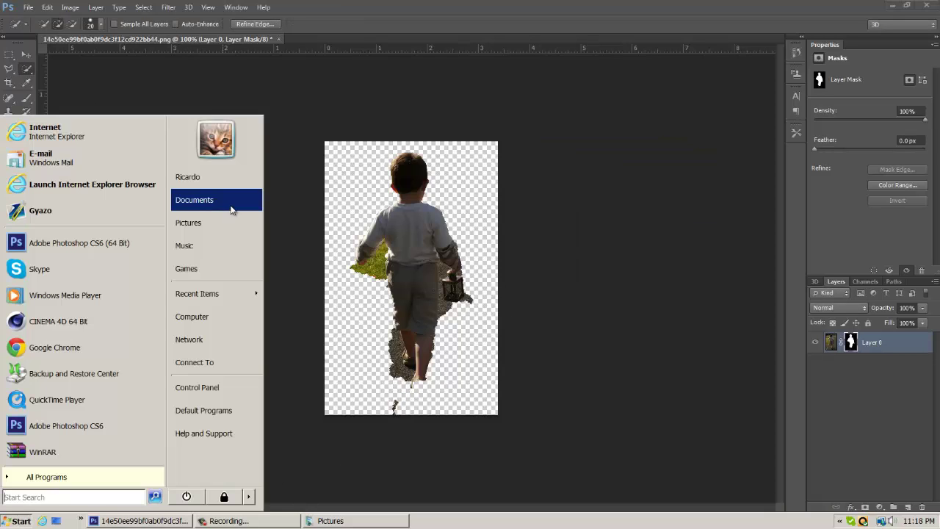
left_click(477, 8)
key("ctrl+d")
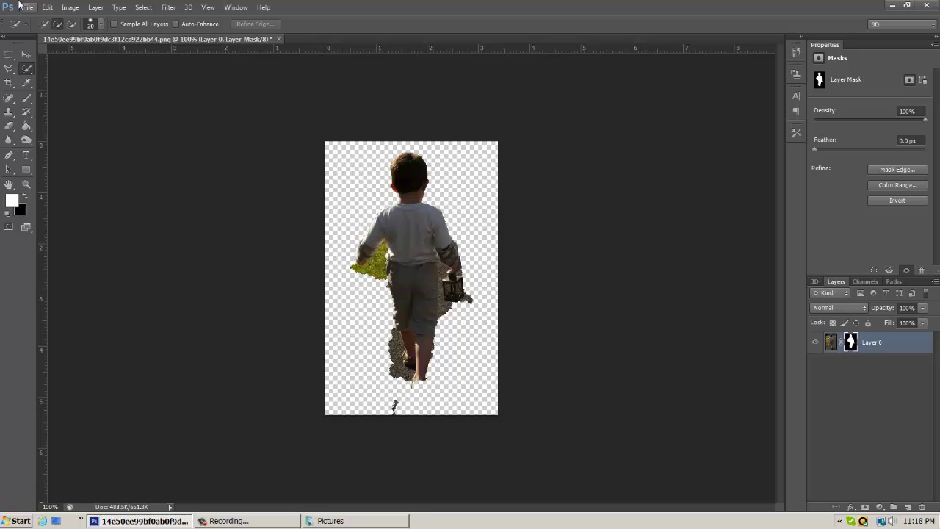
- Select the grass patch under the boy's left arm with the Magic Wand, fill it with black on the mask, and deselect
right_click(24, 72)
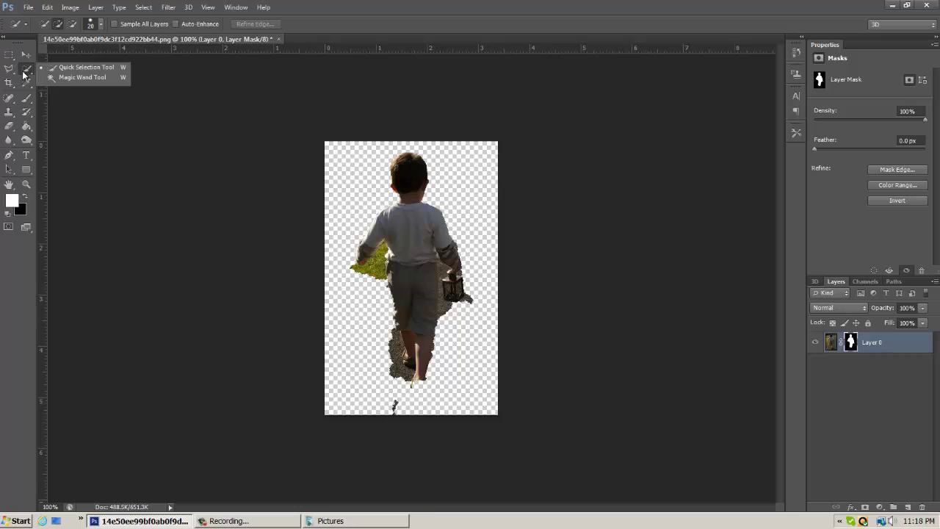
left_click(66, 78)
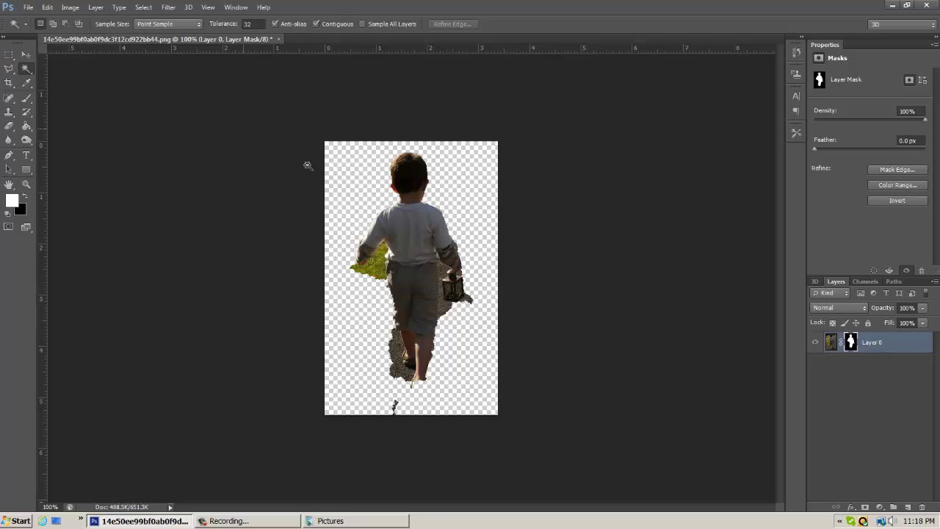
left_click(372, 274)
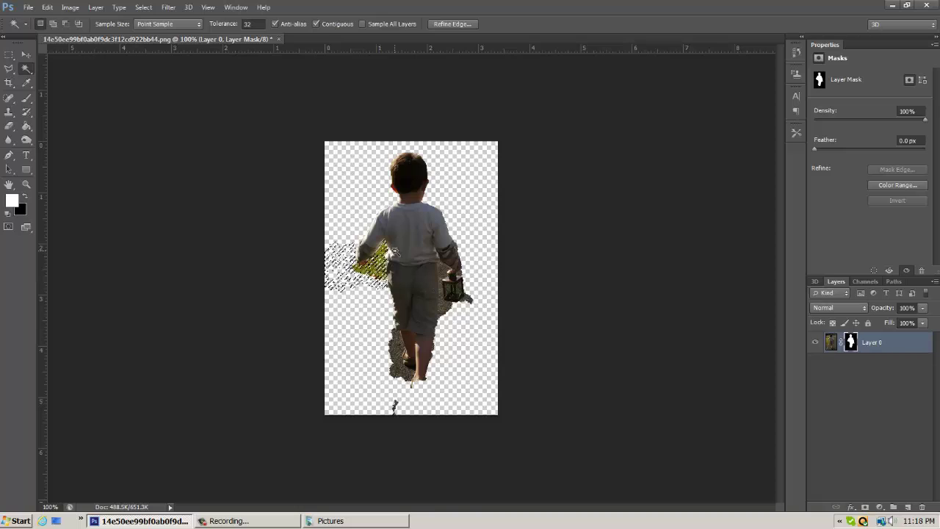
key("shift+F5")
key("Return")
key("Delete")
key("ctrl+d")
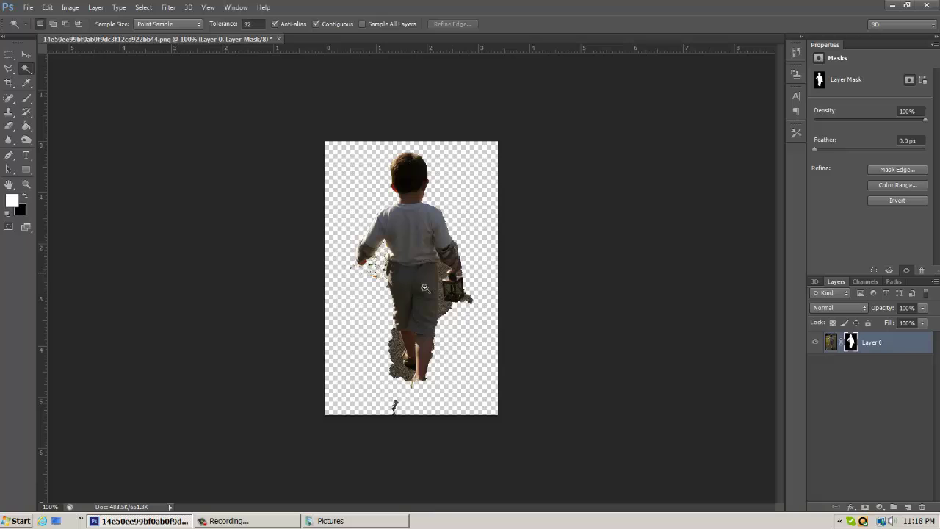
- Try the Magic Wand on the pavement beside the left leg, discard that selection, and return to Quick Selection with a 6 px brush
left_click(399, 371)
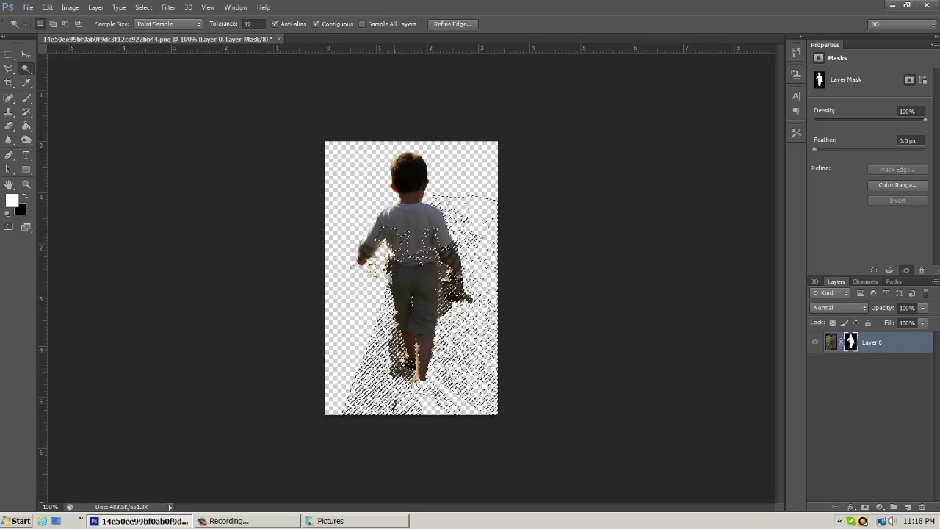
key("ctrl+d")
left_click(23, 74)
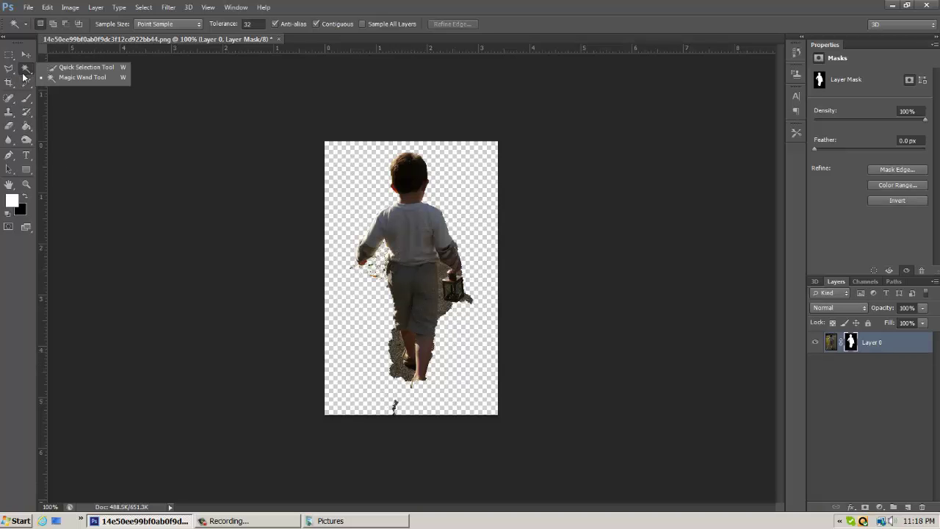
left_click(76, 68)
scroll(497, 419, "up", 6)
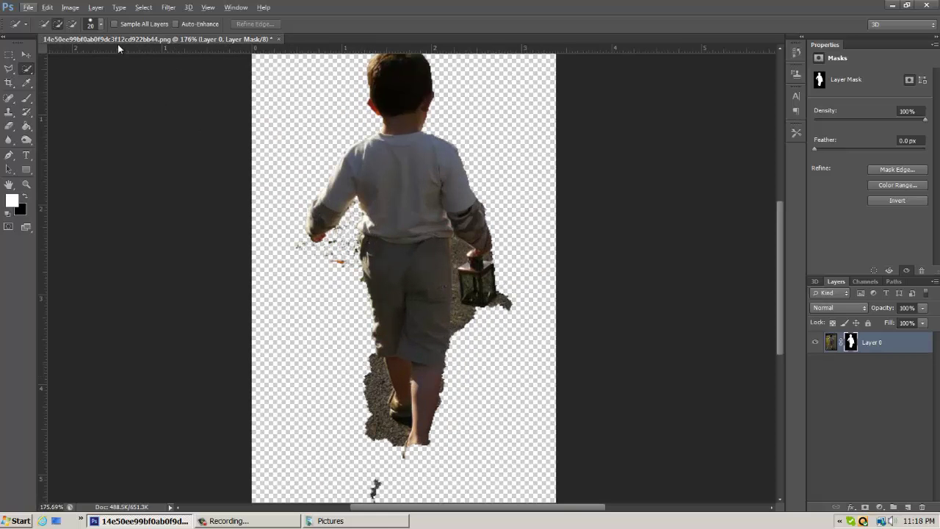
left_click(98, 25)
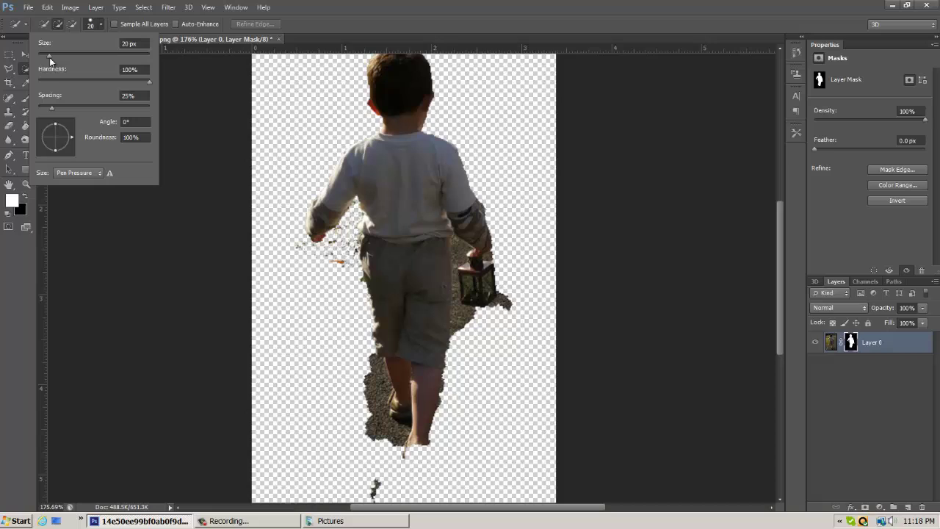
left_click_drag(49, 55, 42, 52)
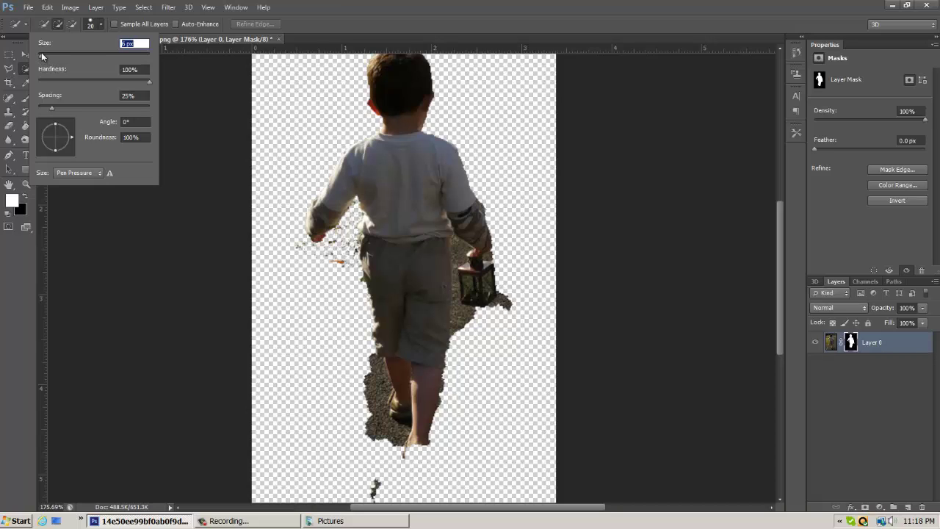
left_click(364, 11)
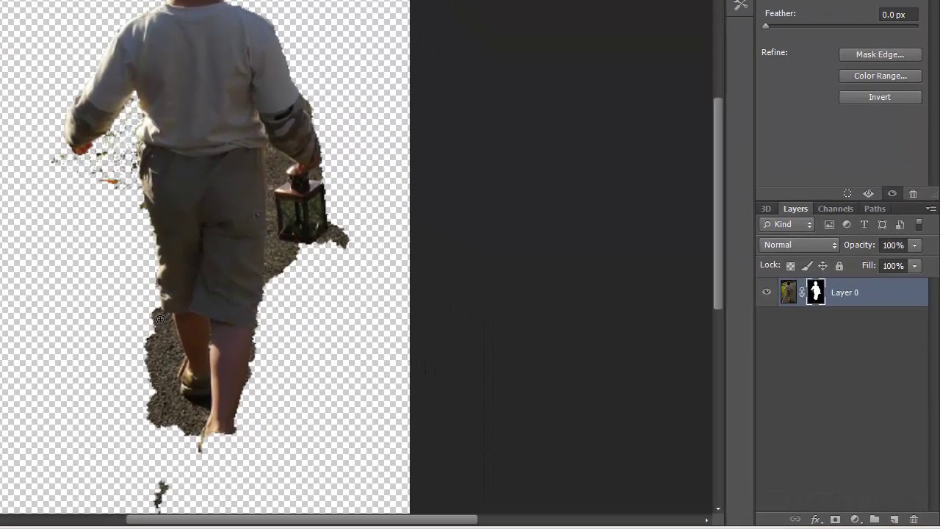
- Quick-select the pavement beside the left leg and around the left foot and fill it with black on the layer mask
left_click_drag(306, 351, 309, 374)
left_click_drag(167, 352, 162, 435)
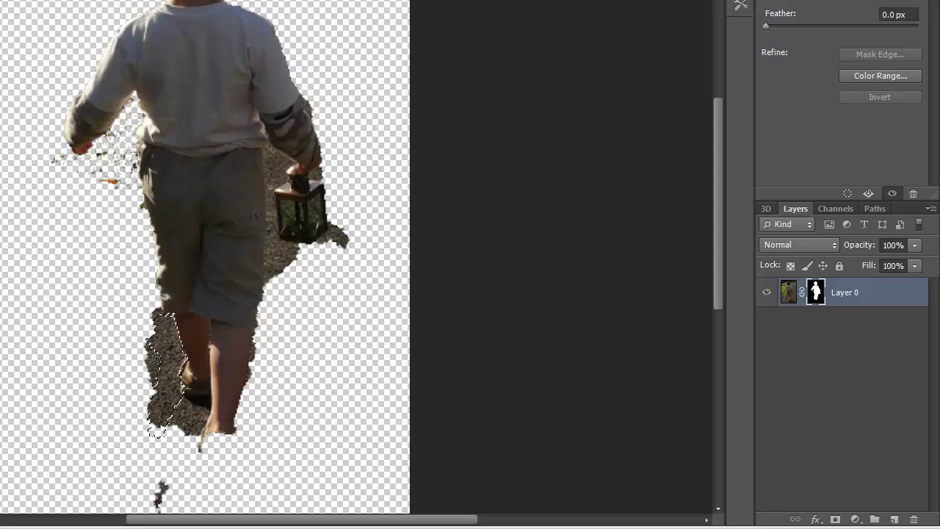
left_click_drag(157, 358, 151, 361)
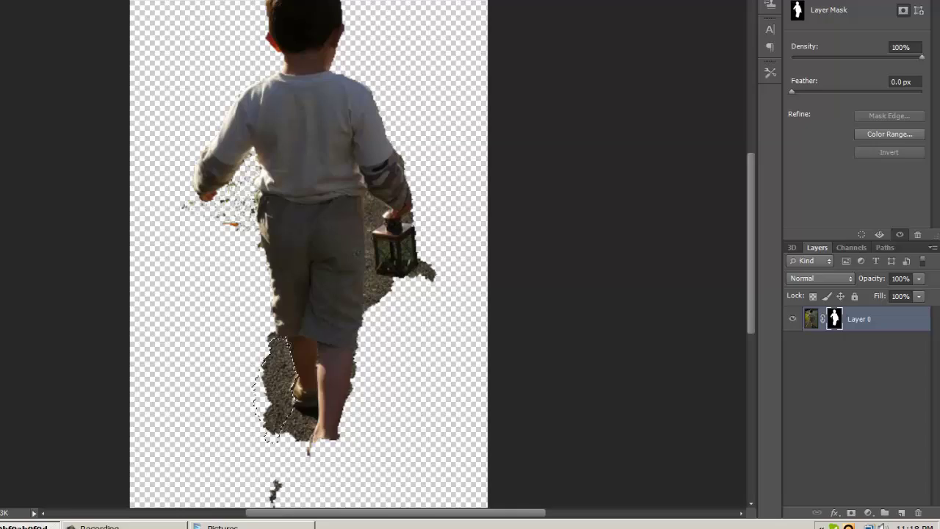
key("shift+F5")
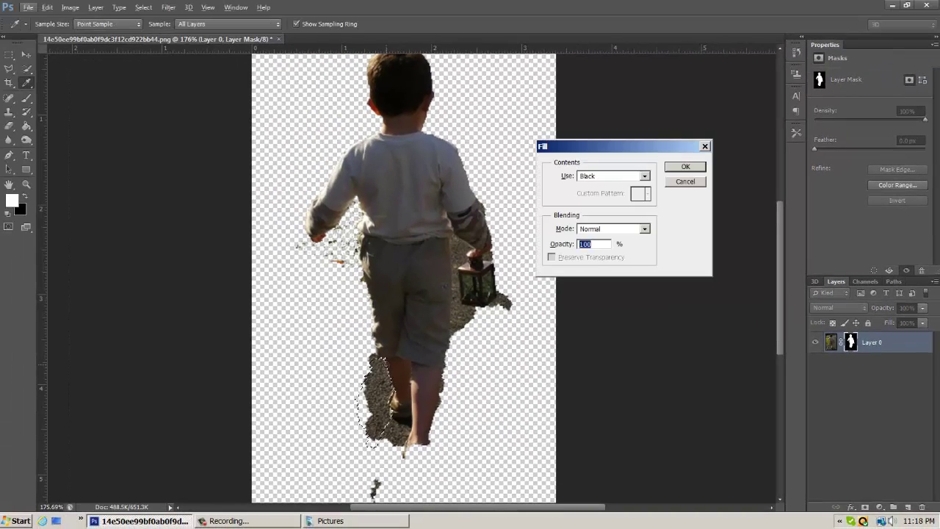
key("Return")
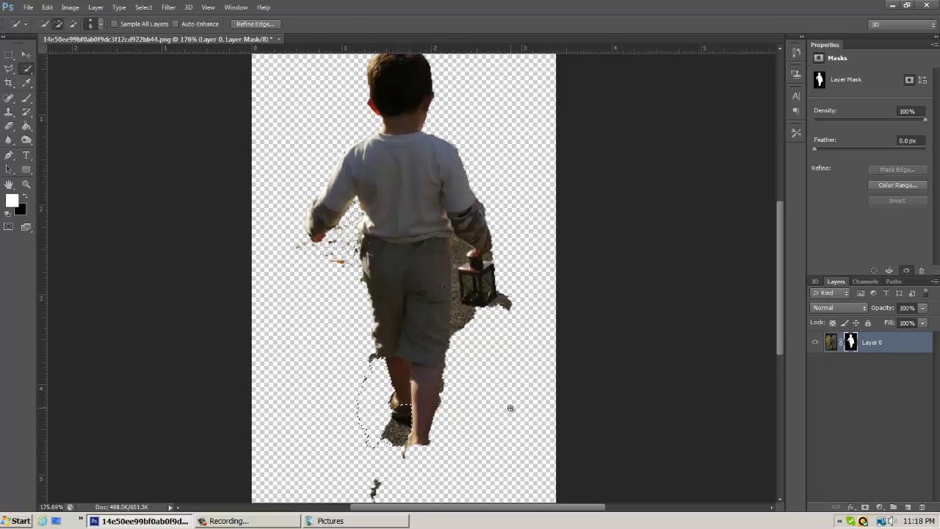
key("shift+F5")
key("Return")
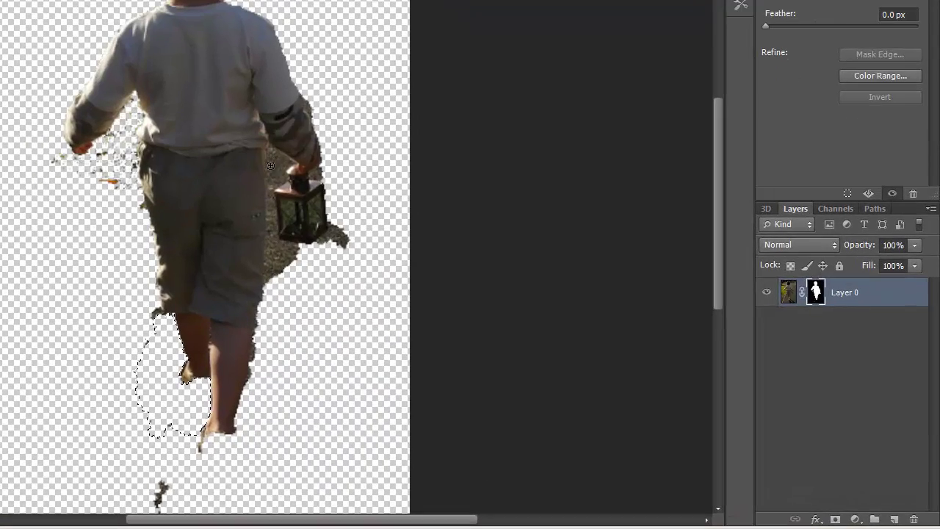
- Select the pavement between the trousers and the lantern arm and below the lantern, fill it with black on the mask, and deselect
left_click_drag(459, 249, 458, 257)
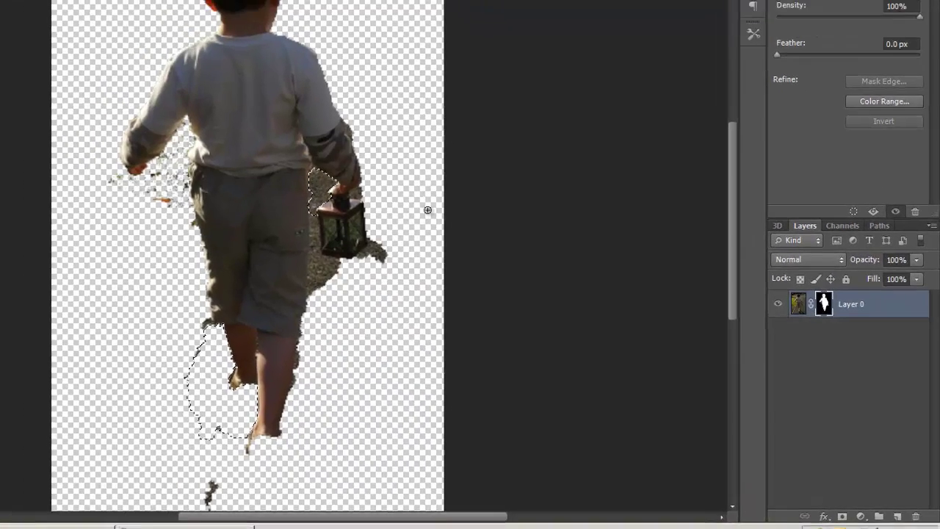
key("shift+F5")
key("Return")
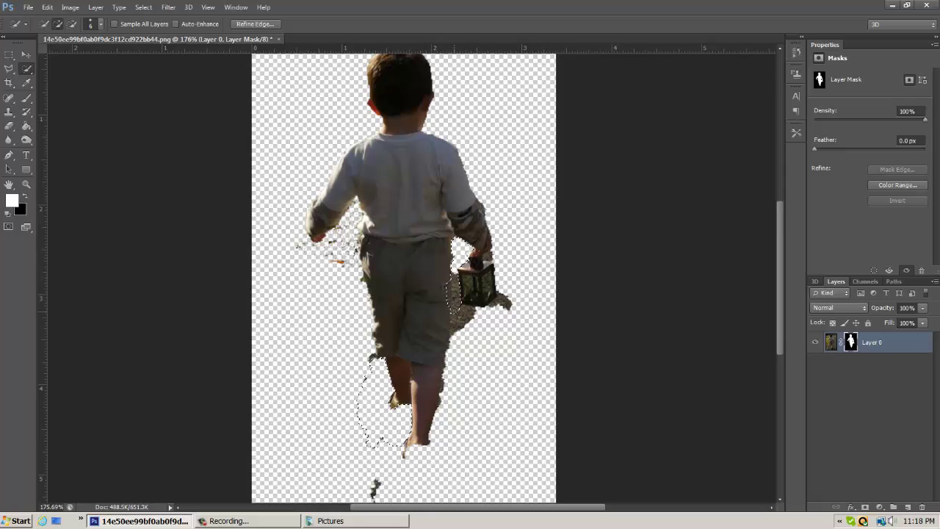
left_click(458, 332)
key("shift+BackSpace")
key("Return")
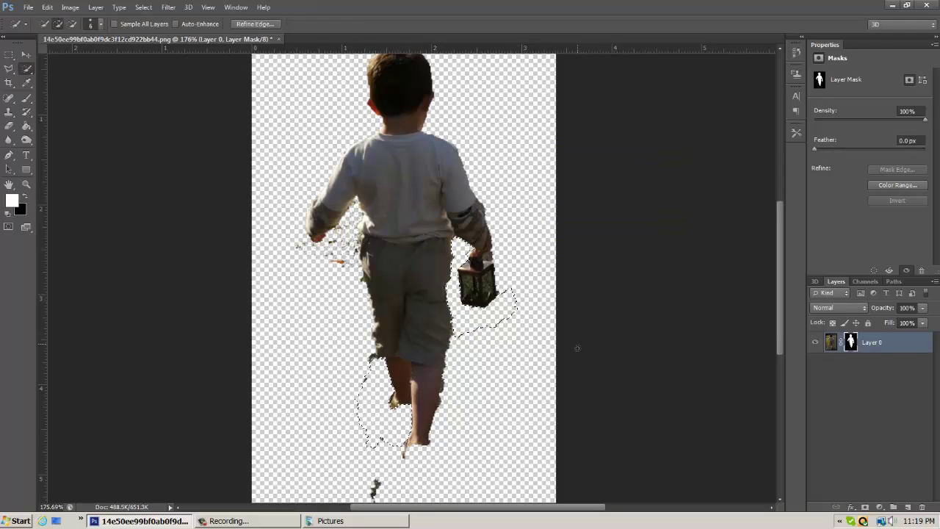
key("ctrl+d")
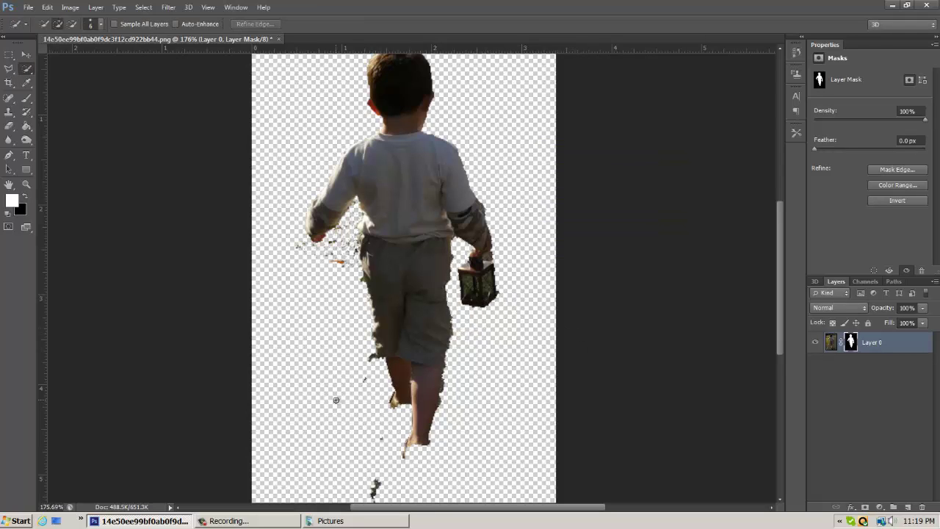
- Set up the Brush tool with a hard round tip at 20 px and black as the foreground colour
scroll(338, 401, "down", 1)
scroll(374, 446, "up", 1)
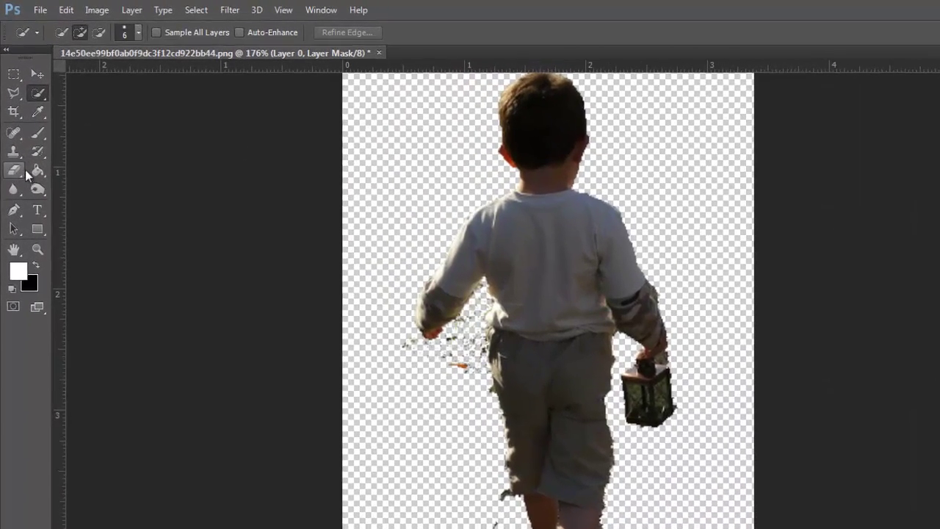
left_click(42, 134)
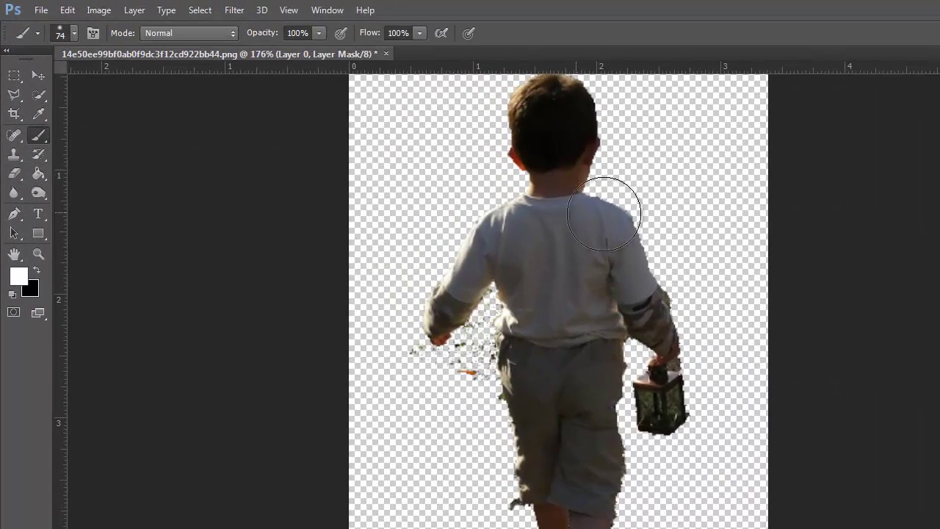
left_click(71, 33)
left_click(82, 156)
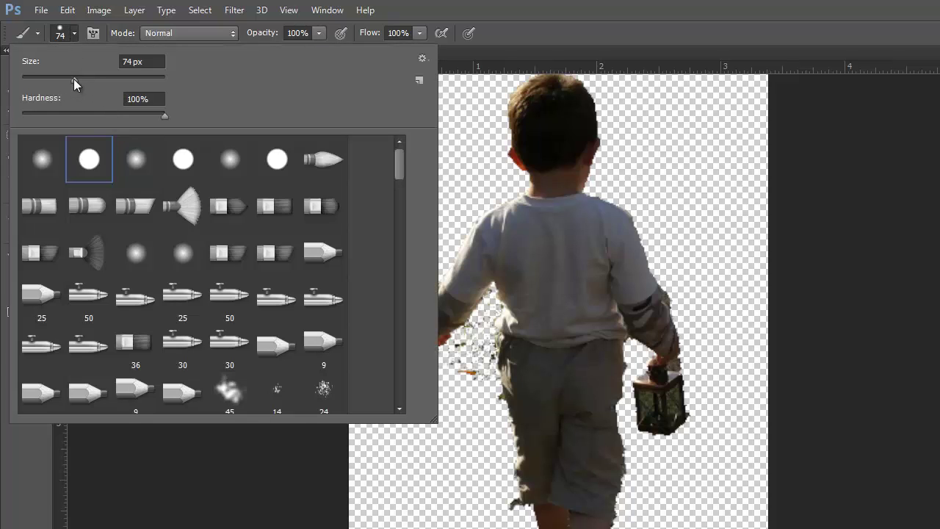
left_click_drag(73, 79, 36, 82)
left_click(644, 11)
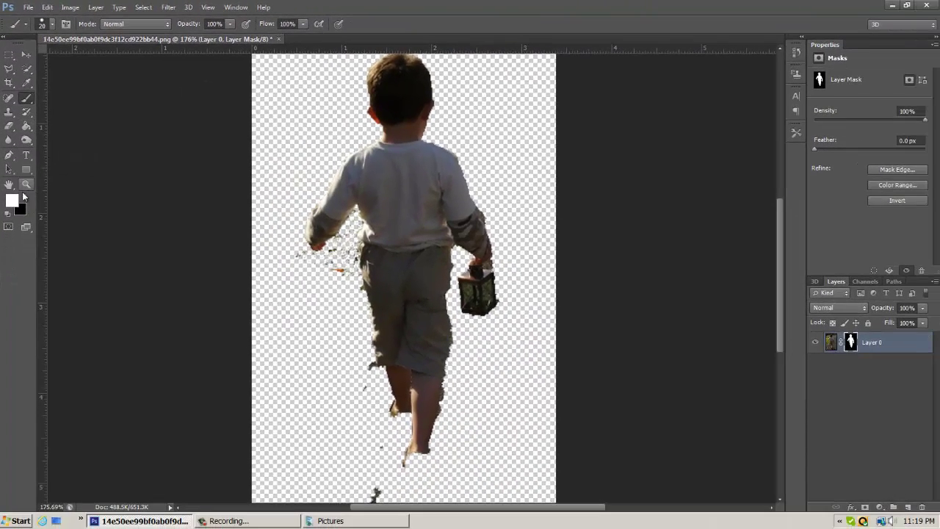
left_click(23, 195)
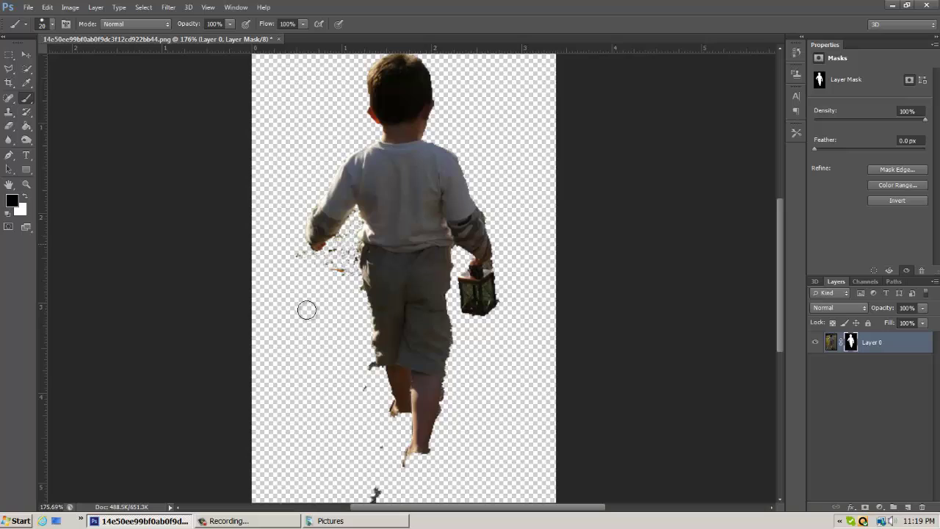
- Paint black on the layer mask over the specks near the feet, under the left arm and along the left trouser edge
scroll(382, 404, "down", 2)
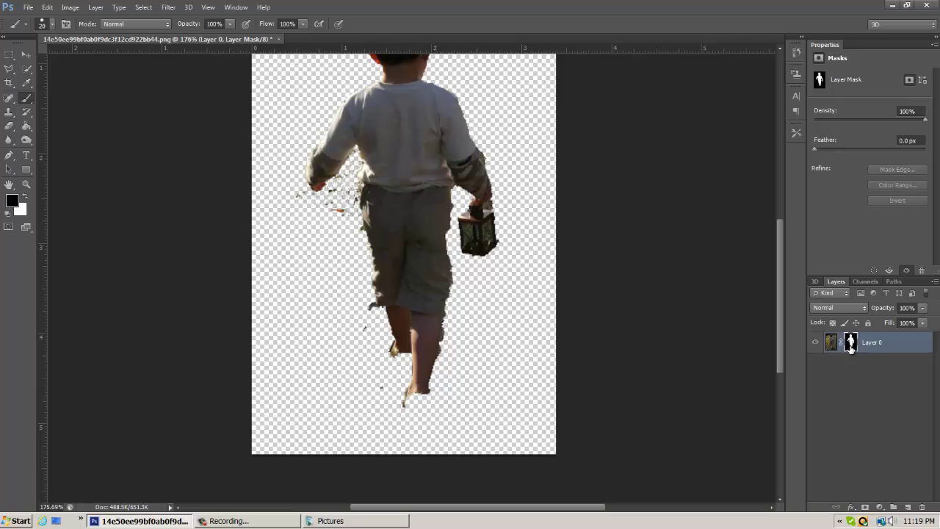
scroll(446, 321, "up", 1)
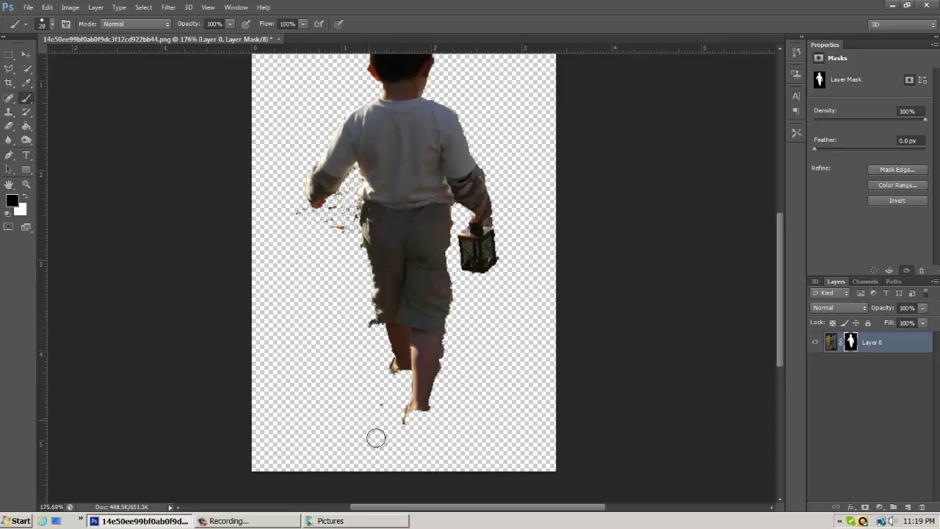
left_click(379, 407)
left_click_drag(343, 203, 337, 224)
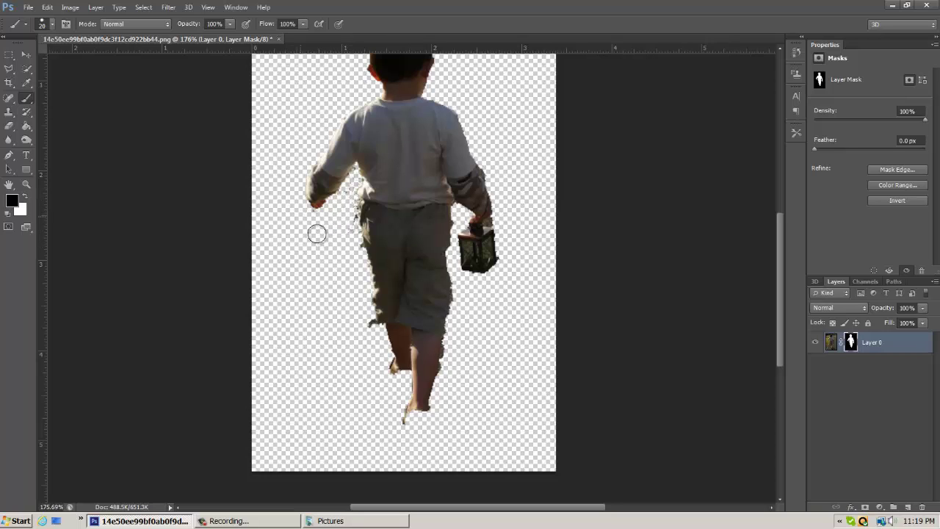
left_click_drag(355, 236, 369, 279)
- Reduce the brush size to 9 px for close work along the boy's left arm and waist
scroll(360, 268, "up", 2)
scroll(364, 271, "up", 3)
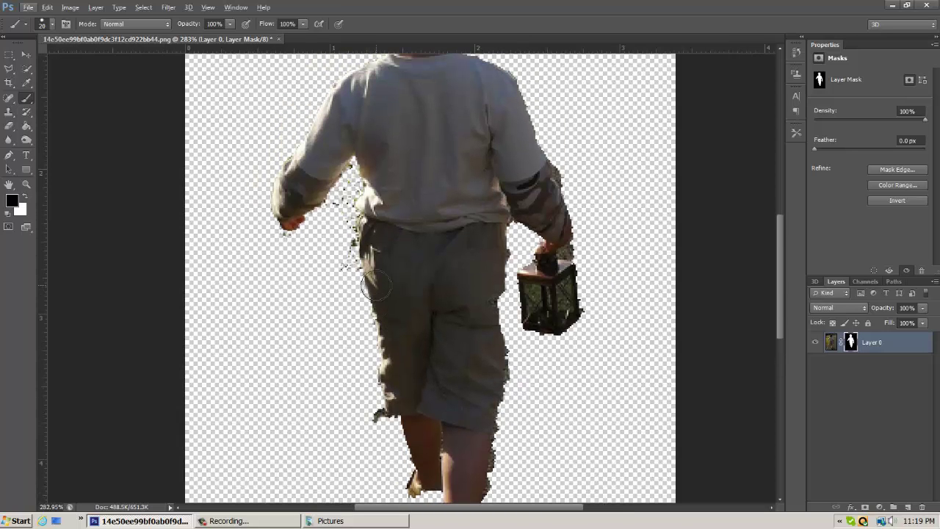
left_click(52, 27)
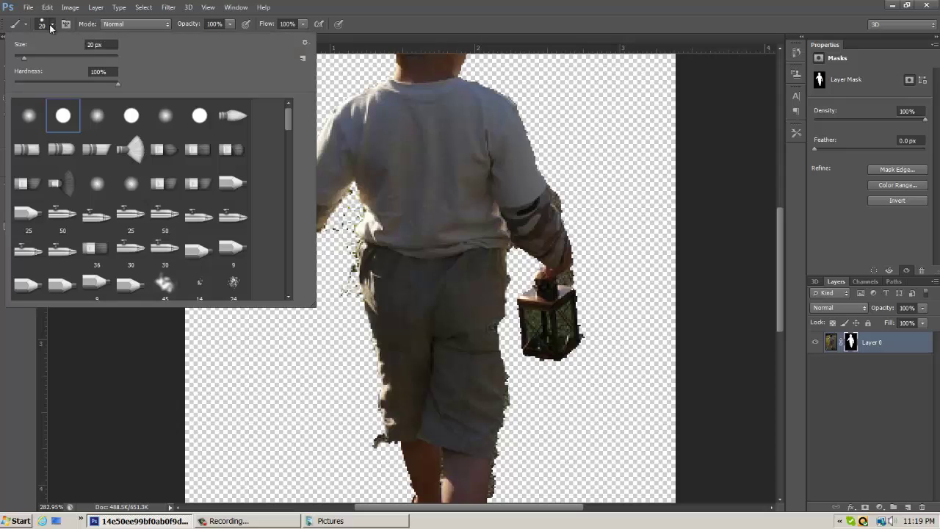
left_click_drag(20, 60, 19, 60)
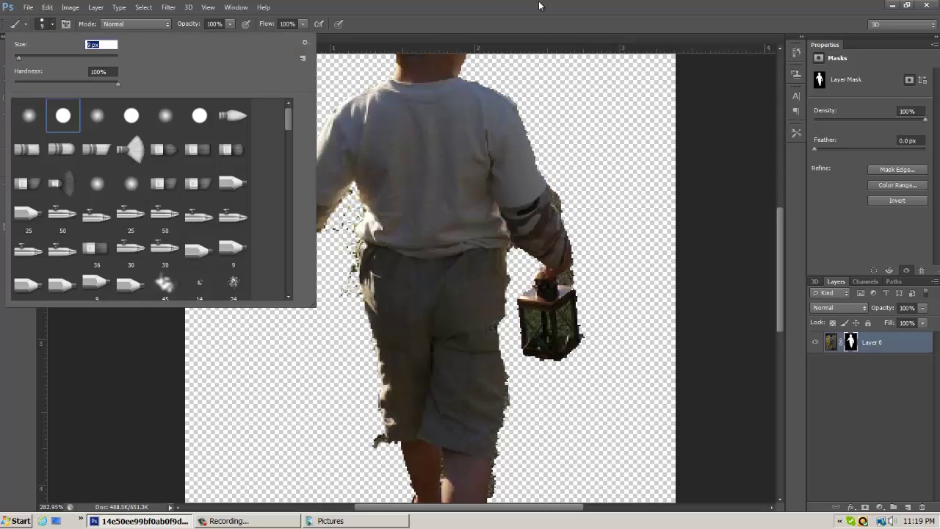
key("Return")
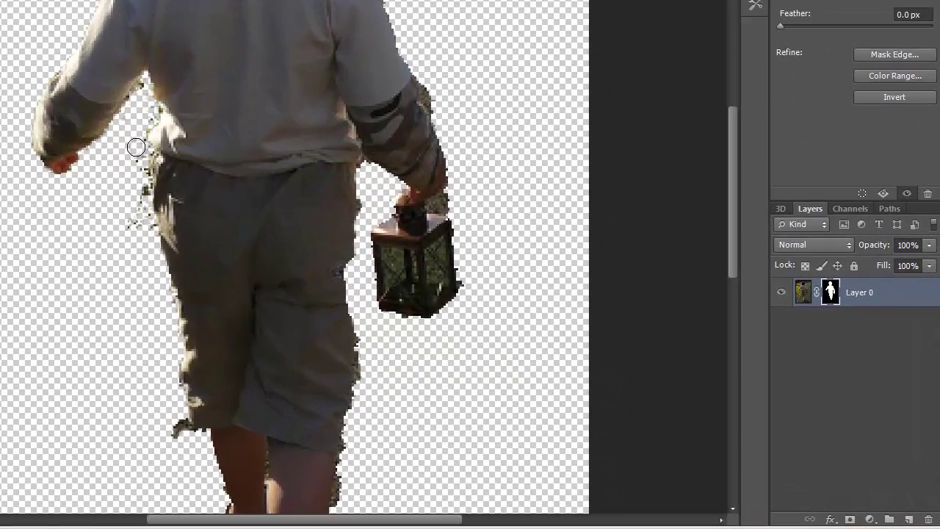
- Mask out the specks beside the boy's left waist with black and reduce the brush size to 5 px
mouse_move(136, 147)
left_mouse_down()
mouse_move(130, 245)
mouse_move(137, 175)
mouse_move(139, 232)
left_mouse_up()
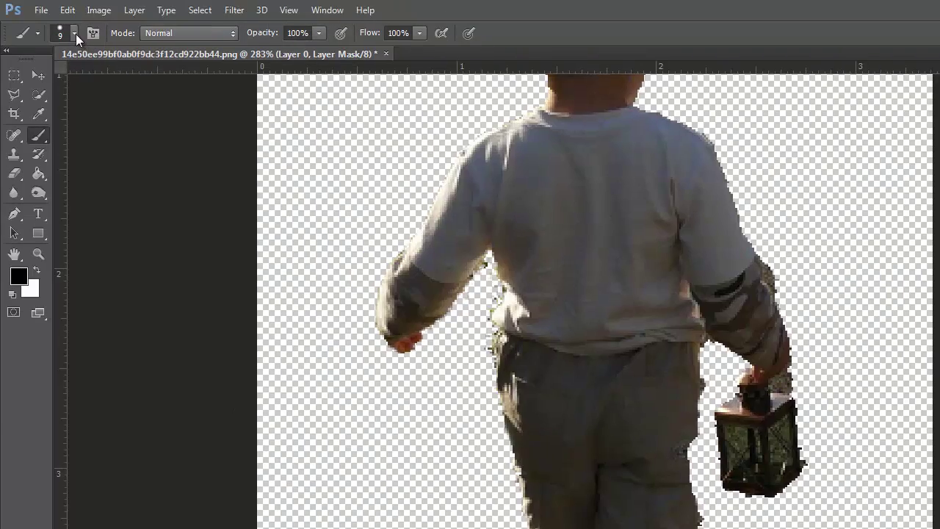
left_click(75, 33)
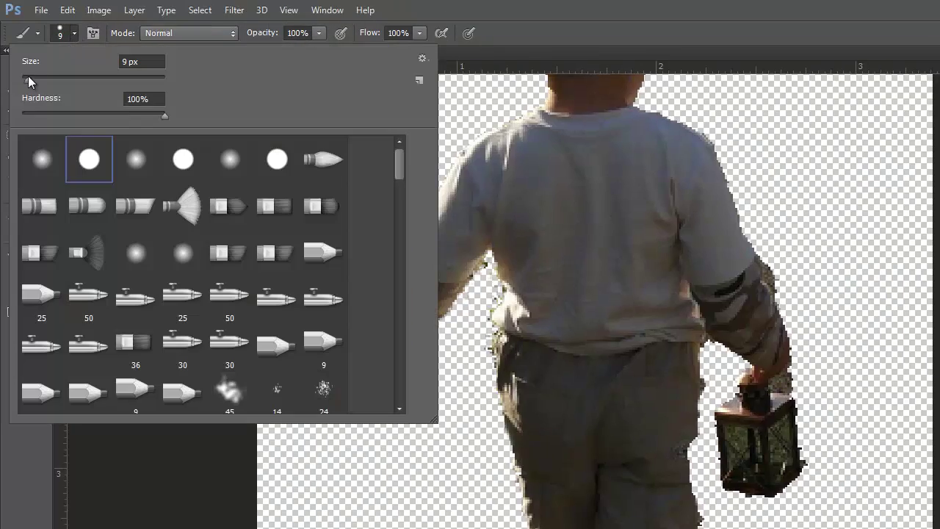
left_click_drag(27, 79, 24, 80)
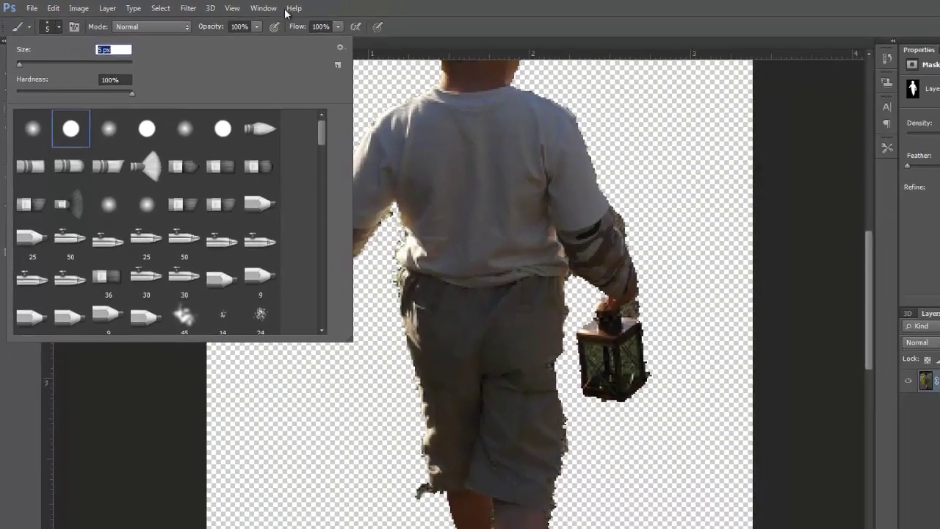
left_click(286, 14)
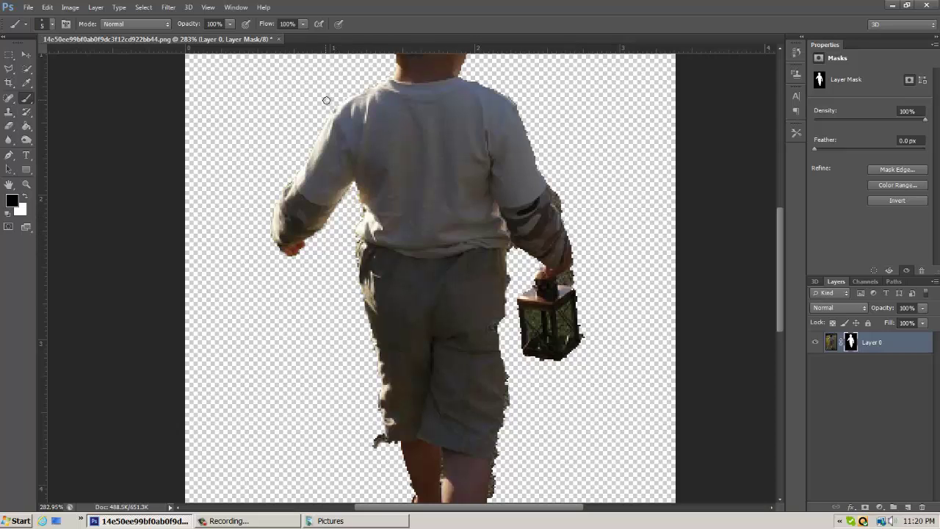
- Paint black on the mask over the leftovers at the left shorts hem and along the right edges of the leg and shorts
scroll(371, 130, "up", 5)
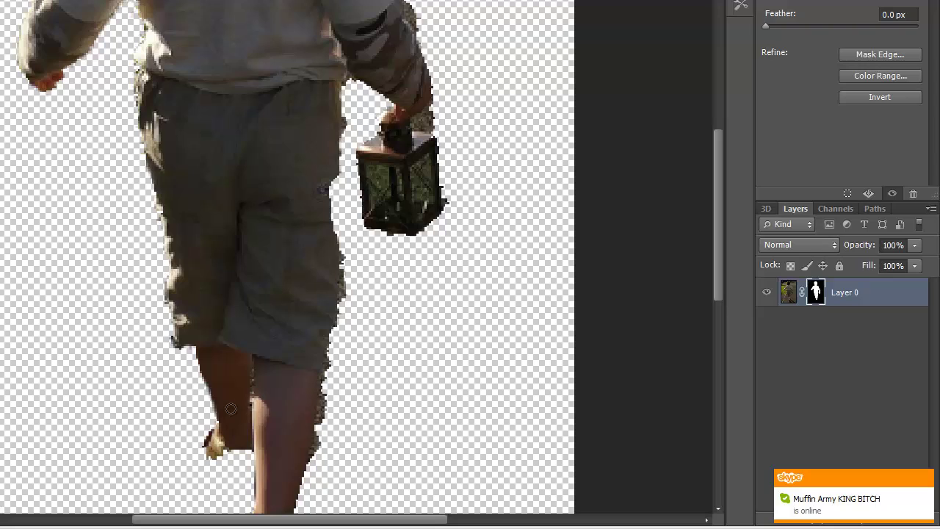
scroll(205, 416, "down", 2)
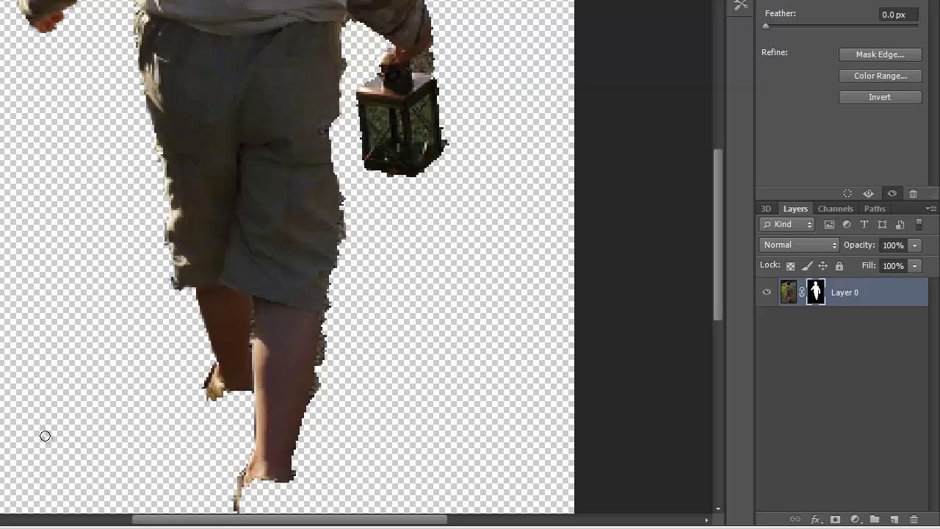
scroll(47, 432, "down", 2)
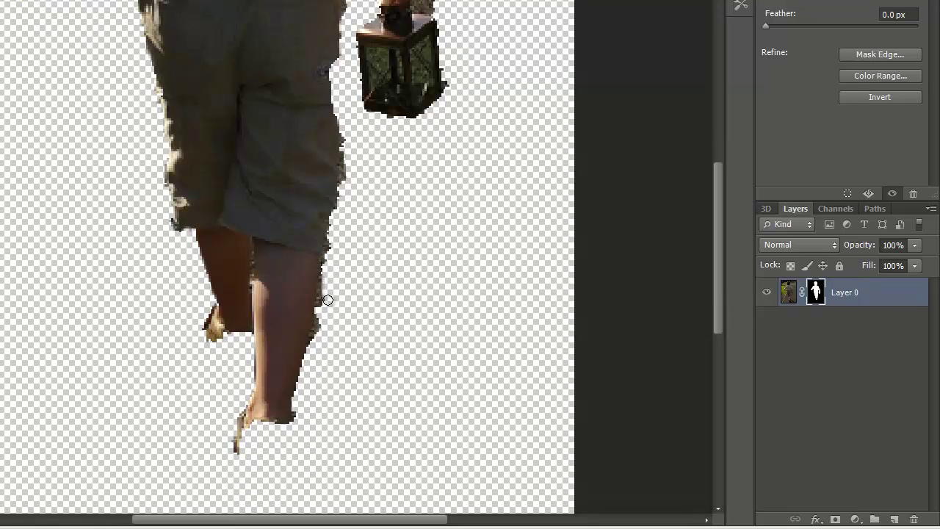
left_click_drag(329, 285, 319, 352)
mouse_move(346, 138)
left_mouse_down()
mouse_move(346, 188)
mouse_move(346, 181)
left_mouse_up()
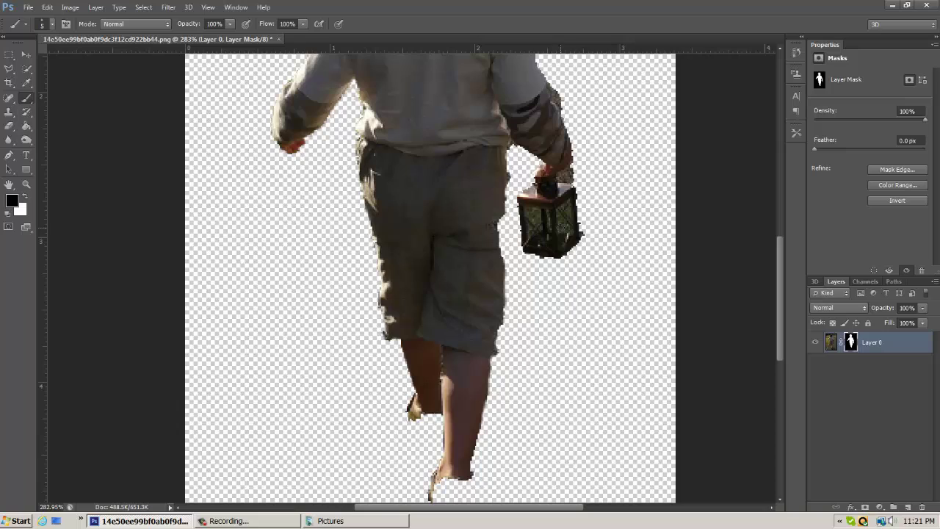
- Mask out the background remnants beside the lantern handle, at the right hip and along the outer edge of the right sleeve
scroll(571, 158, "up", 2)
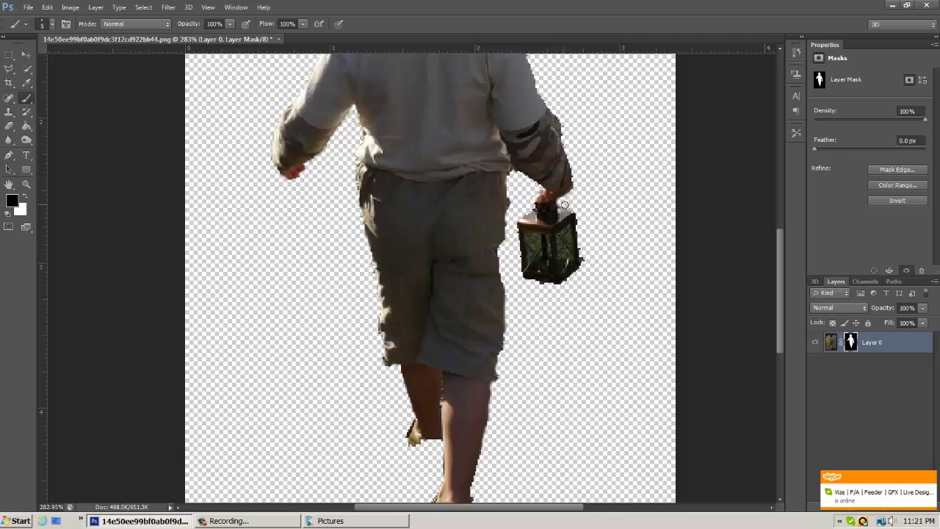
scroll(519, 205, "up", 2)
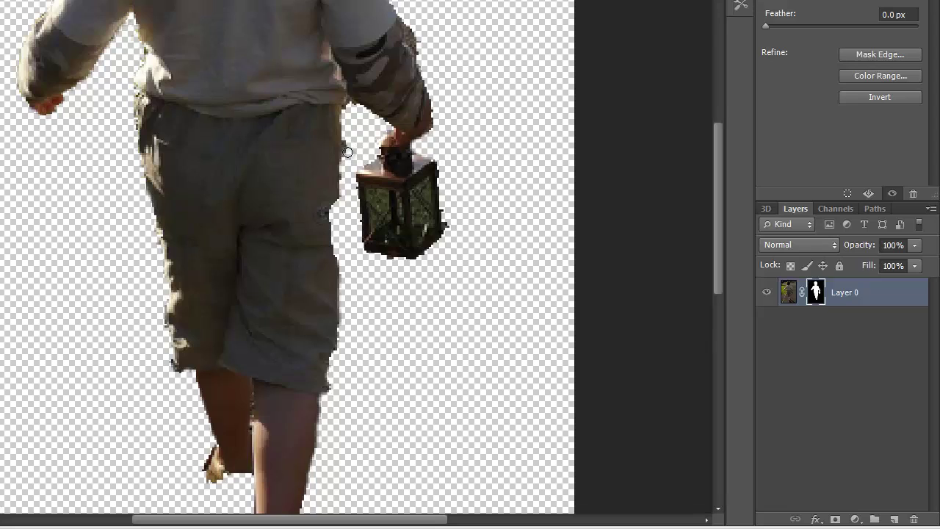
scroll(448, 81, "up", 2)
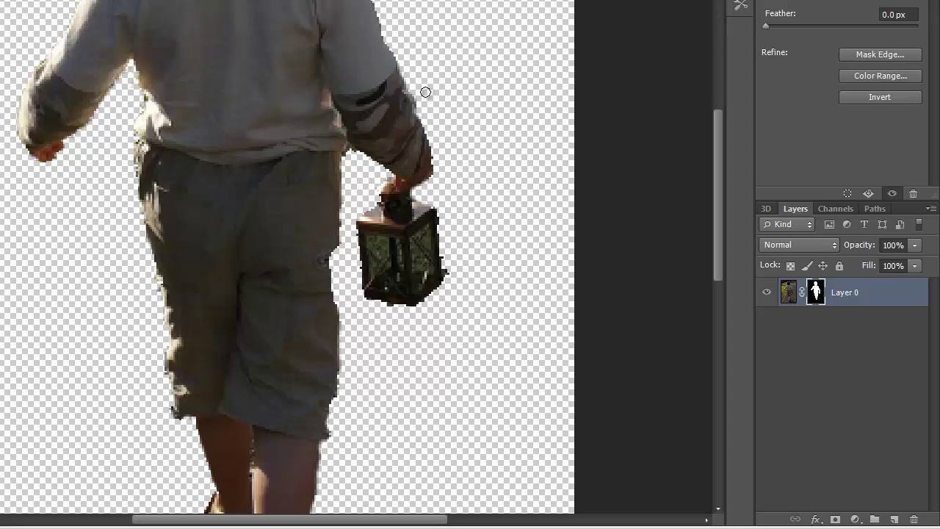
scroll(425, 92, "up", 1)
scroll(425, 93, "up", 4)
scroll(378, 94, "down", 10)
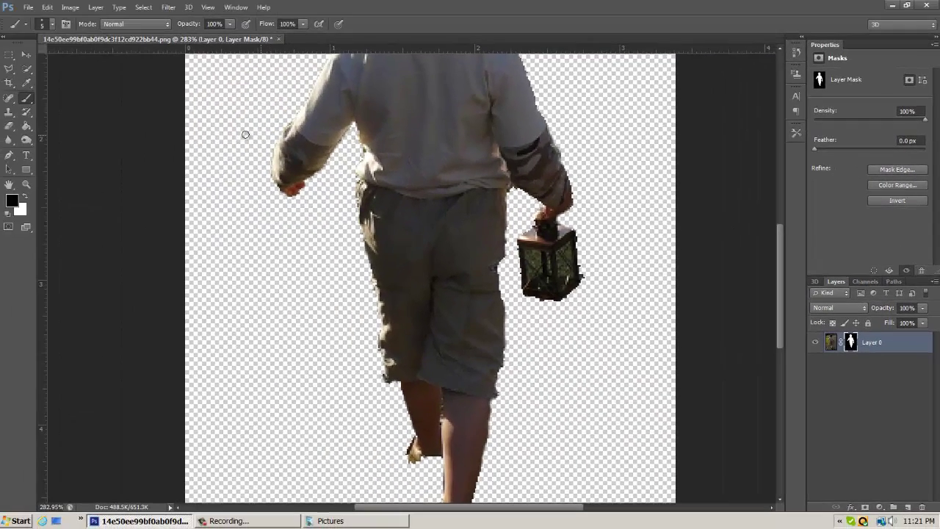
- Switch the foreground colour to white and paint on the mask to restore both sandals below the legs
scroll(138, 131, "down", 3)
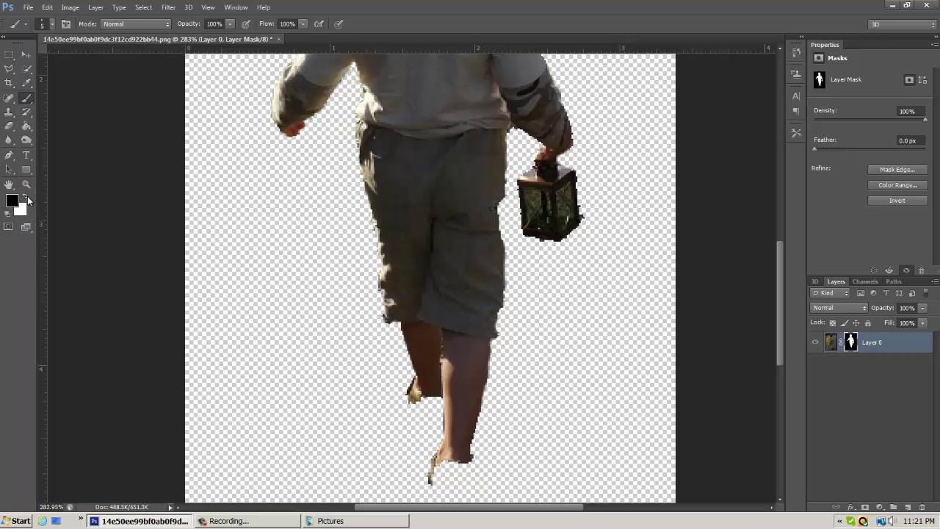
left_click(52, 24)
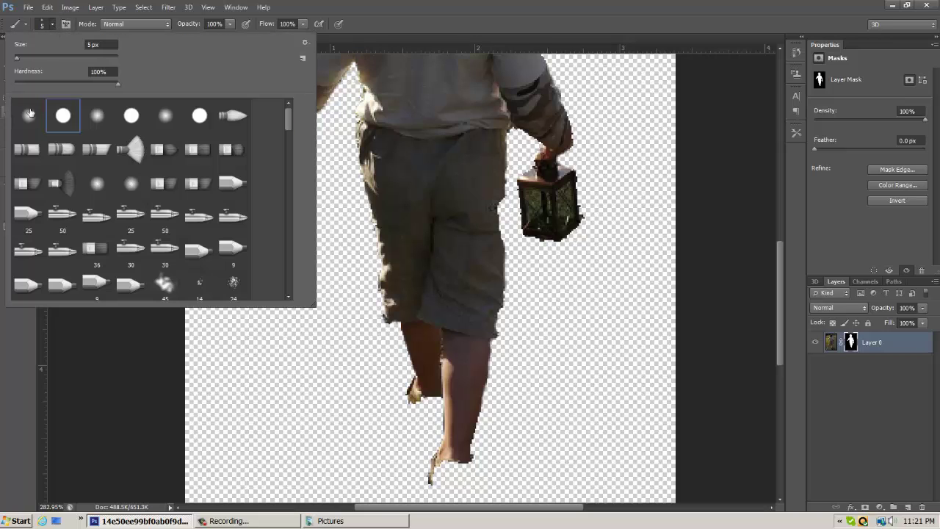
left_click(470, 4)
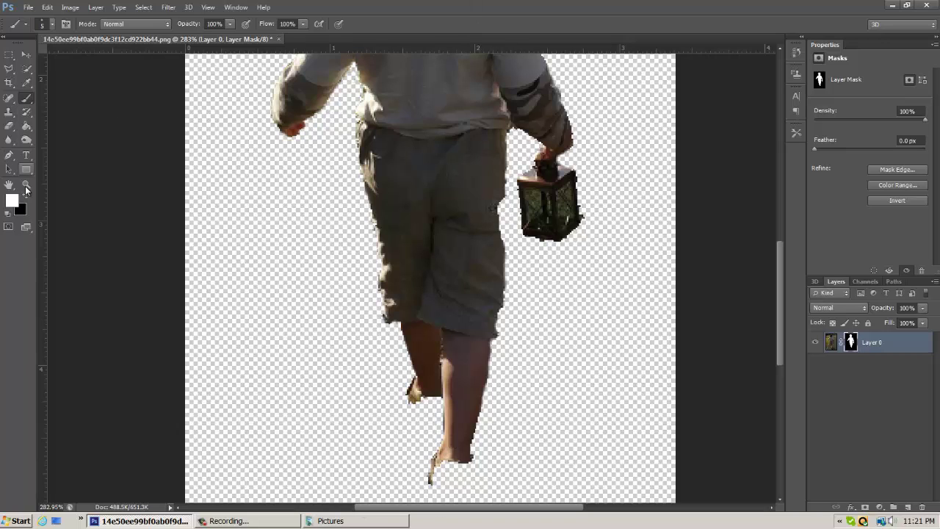
scroll(515, 254, "down", 2)
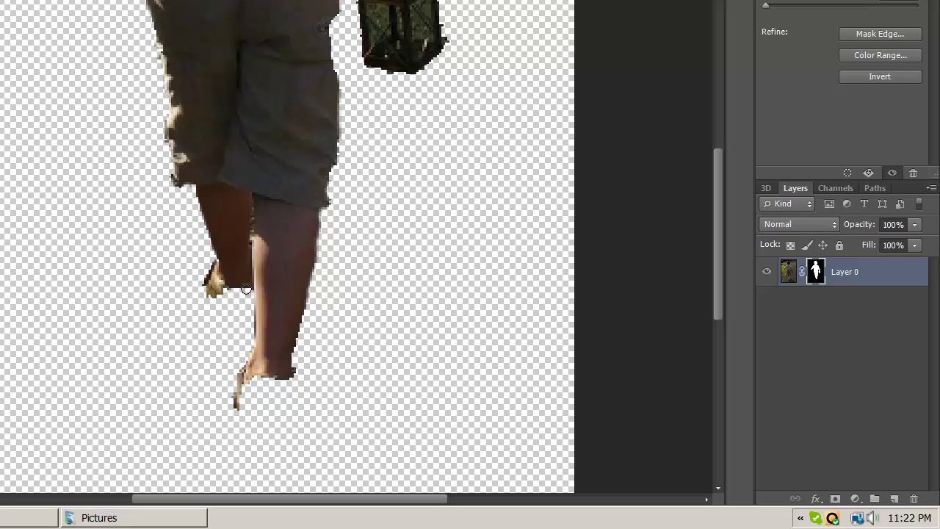
mouse_move(246, 289)
left_mouse_down()
mouse_move(216, 292)
mouse_move(259, 294)
mouse_move(212, 294)
mouse_move(257, 302)
mouse_move(213, 296)
mouse_move(251, 307)
mouse_move(237, 308)
mouse_move(210, 298)
mouse_move(255, 315)
mouse_move(206, 304)
mouse_move(261, 318)
mouse_move(198, 310)
mouse_move(207, 310)
mouse_move(222, 273)
left_mouse_up()
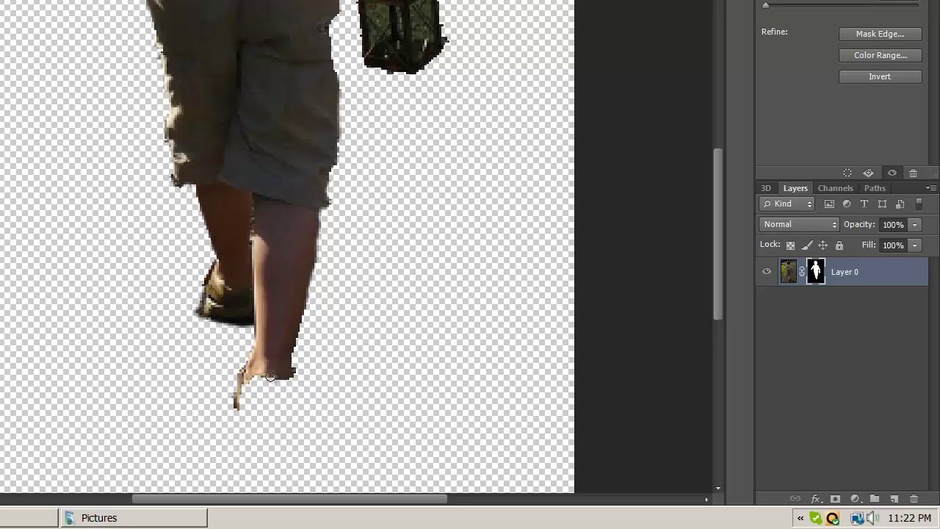
mouse_move(272, 376)
left_mouse_down()
mouse_move(250, 404)
mouse_move(255, 379)
mouse_move(248, 402)
mouse_move(236, 389)
mouse_move(241, 399)
mouse_move(242, 373)
mouse_move(242, 399)
mouse_move(247, 359)
mouse_move(234, 378)
mouse_move(259, 353)
mouse_move(238, 404)
mouse_move(268, 403)
mouse_move(281, 377)
mouse_move(276, 392)
mouse_move(268, 372)
mouse_move(267, 392)
mouse_move(273, 368)
mouse_move(271, 388)
mouse_move(287, 376)
mouse_move(288, 389)
mouse_move(286, 372)
mouse_move(292, 402)
mouse_move(279, 412)
mouse_move(290, 393)
mouse_move(288, 408)
mouse_move(250, 411)
mouse_move(289, 416)
mouse_move(257, 418)
mouse_move(231, 403)
mouse_move(253, 426)
mouse_move(229, 414)
mouse_move(253, 432)
mouse_move(297, 427)
left_mouse_up()
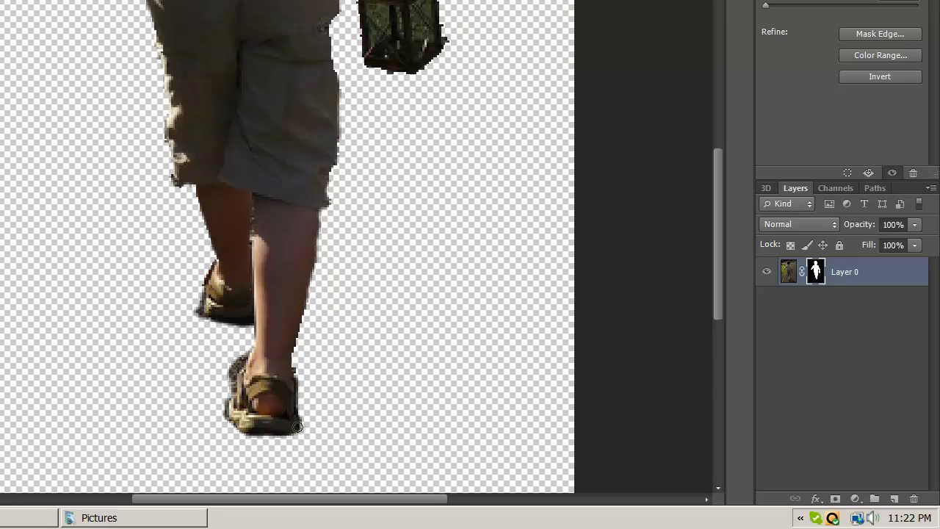
- Paint white on the mask to restore the missing right edge of the shorts around the side pocket
scroll(343, 262, "up", 5)
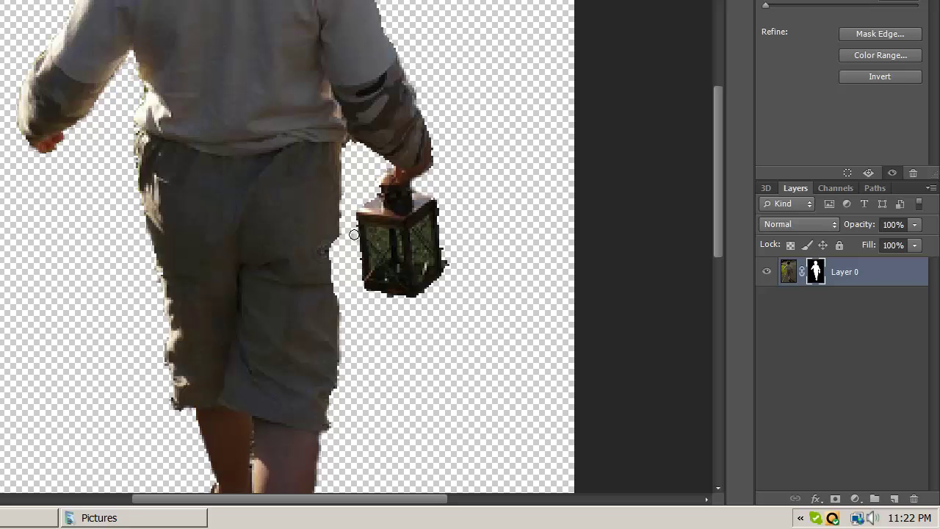
left_click_drag(335, 244, 333, 288)
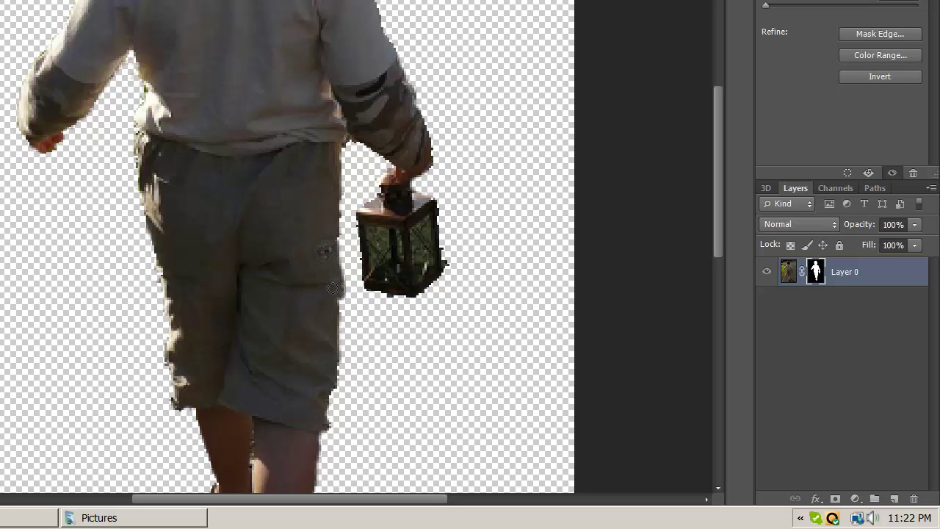
key("ctrl+z")
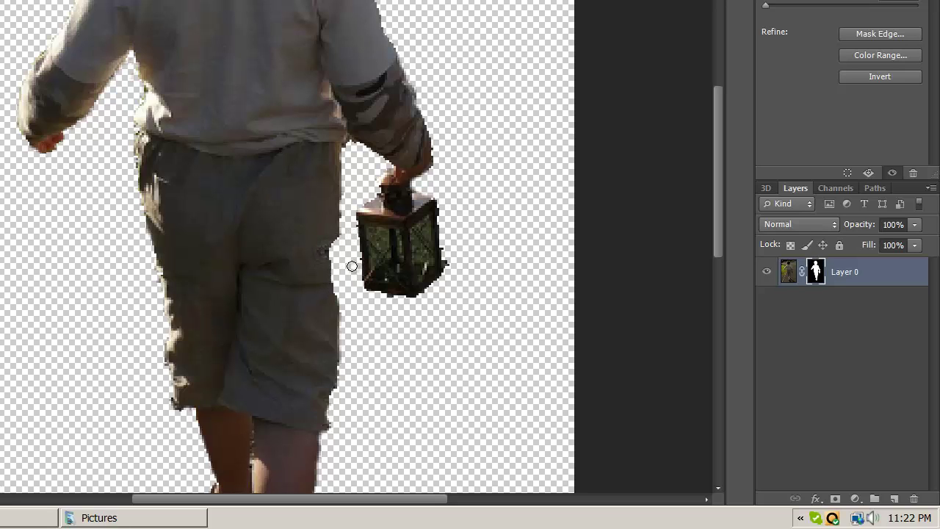
mouse_move(334, 248)
left_mouse_down()
mouse_move(340, 297)
mouse_move(328, 252)
left_mouse_up()
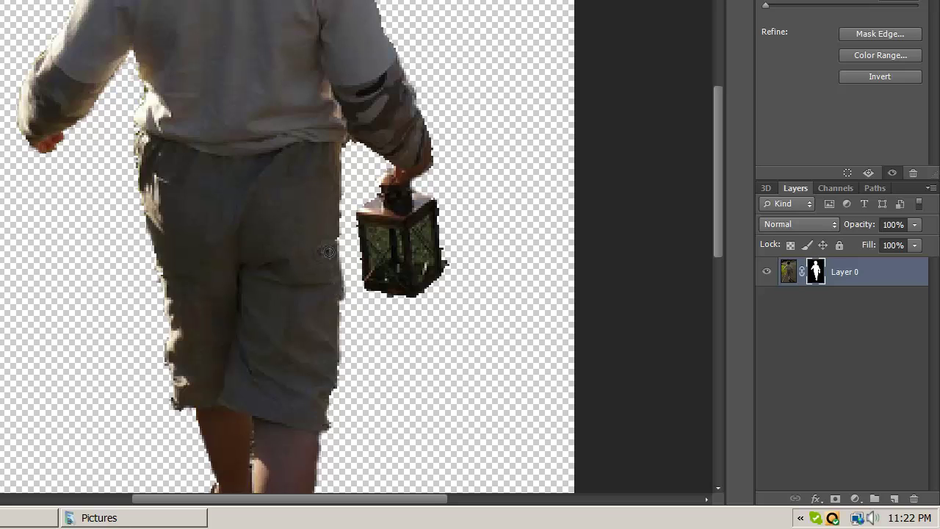
mouse_move(330, 291)
left_mouse_down()
mouse_move(336, 304)
mouse_move(330, 240)
mouse_move(328, 299)
left_mouse_up()
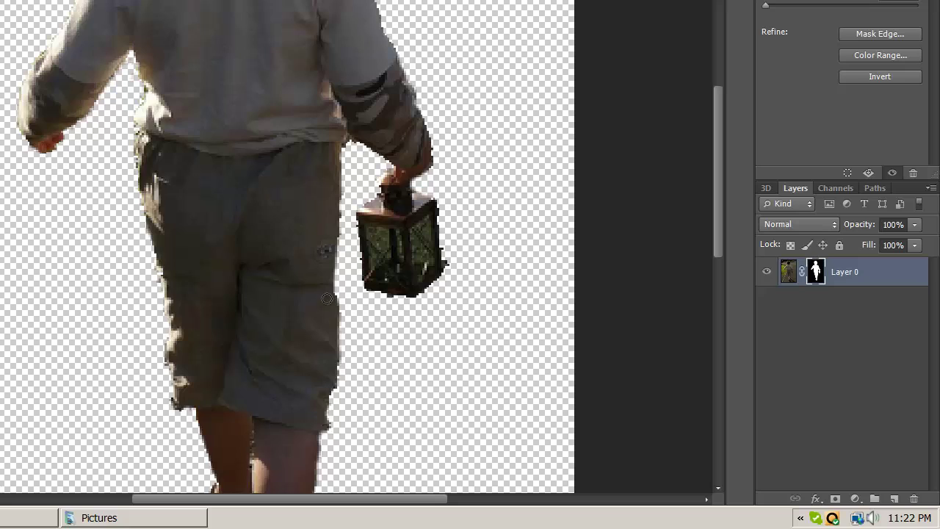
left_click_drag(327, 245, 330, 291)
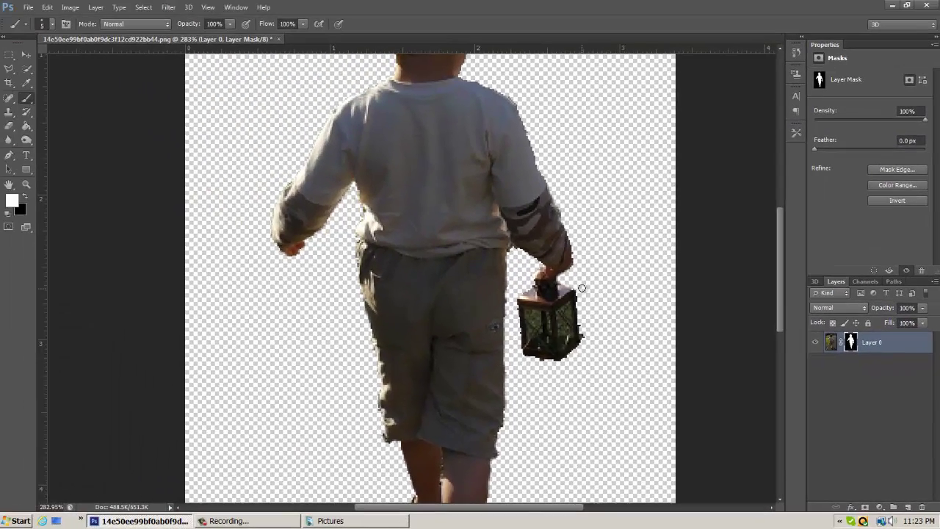
- Switch the foreground colour back to black and reduce the brush size to 1 px
scroll(400, 191, "up", 5)
scroll(542, 279, "up", 4)
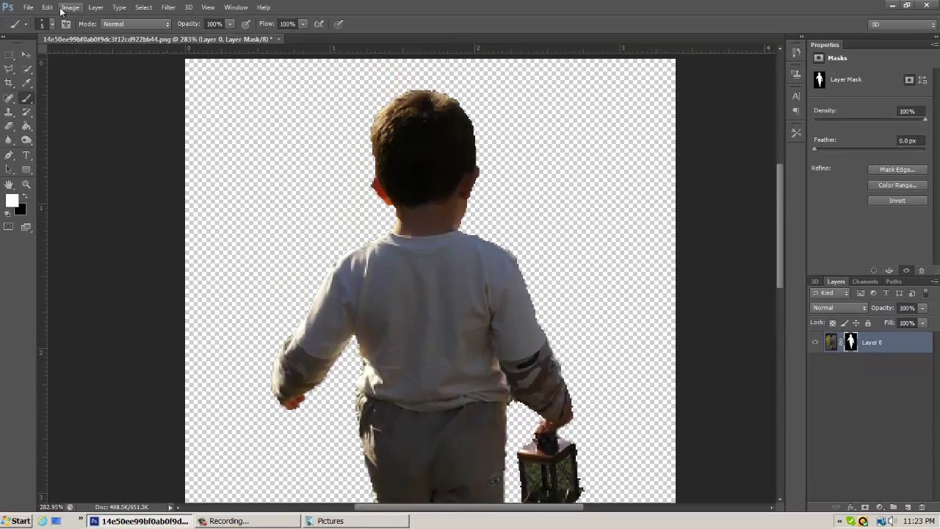
left_click(24, 197)
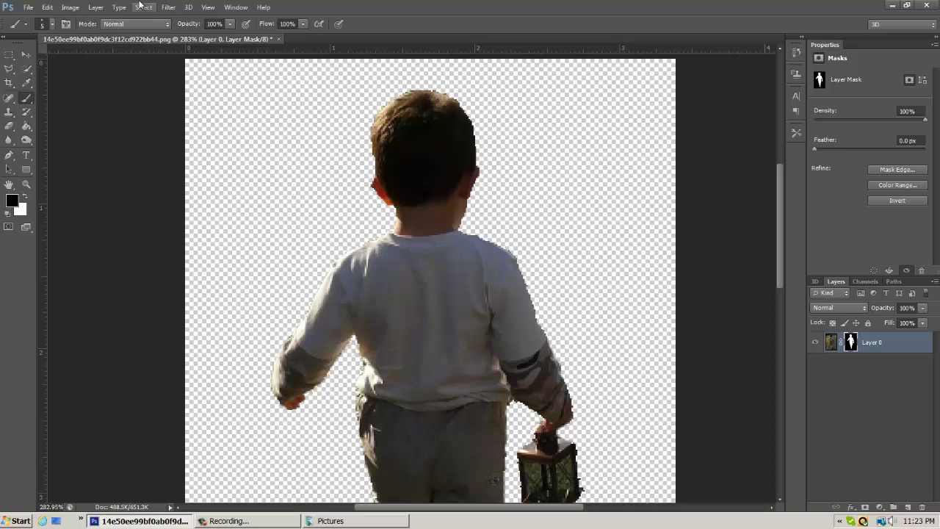
scroll(438, 136, "down", 2)
scroll(438, 135, "down", 2)
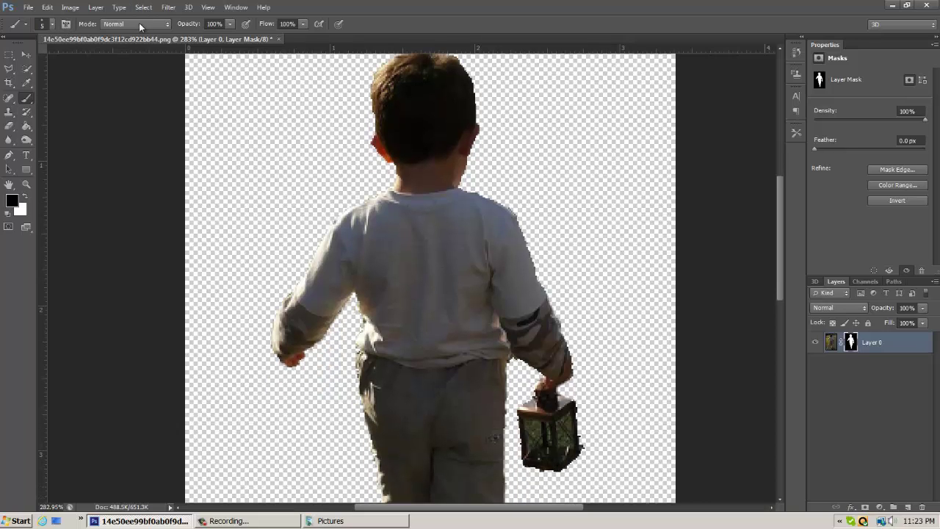
left_click(53, 25)
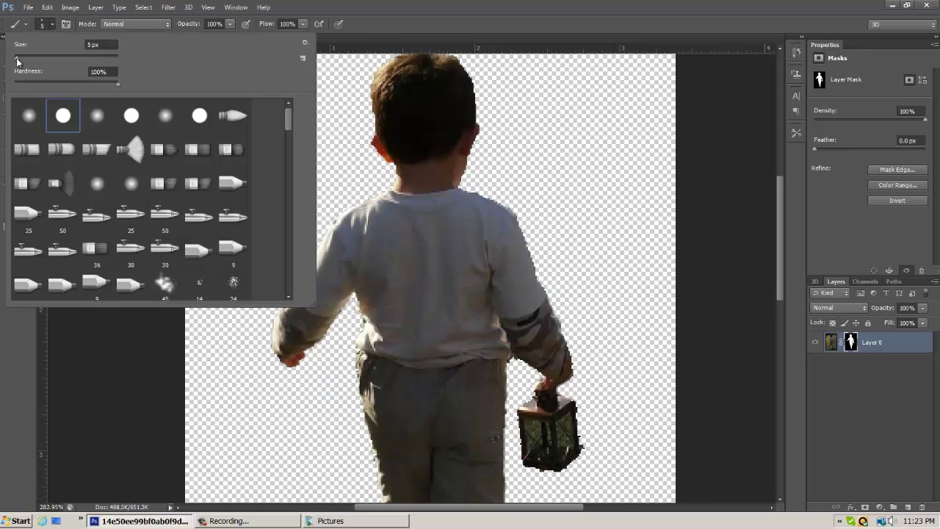
left_click_drag(17, 61, 16, 61)
left_click(509, 15)
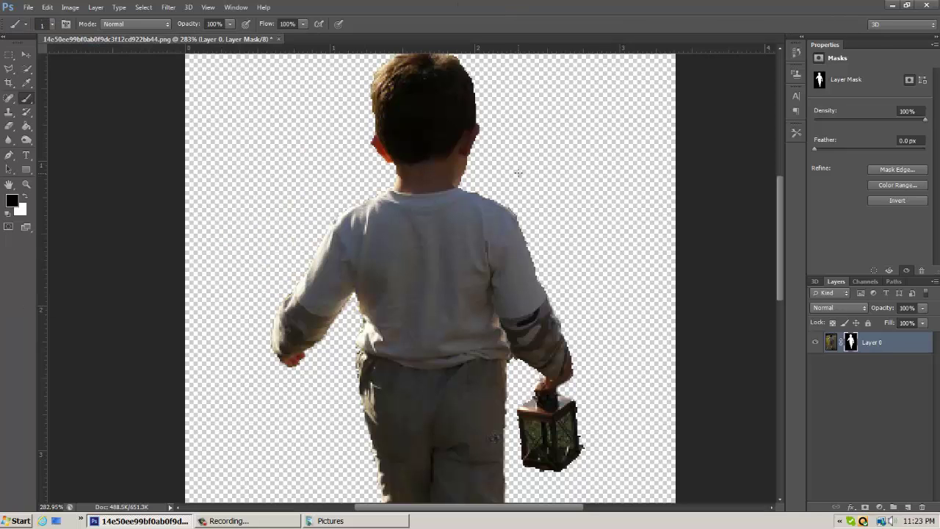
- Examine the cutout's edges closely from the shoulders down to the shorts and legs for leftover background
scroll(335, 230, "up", 5)
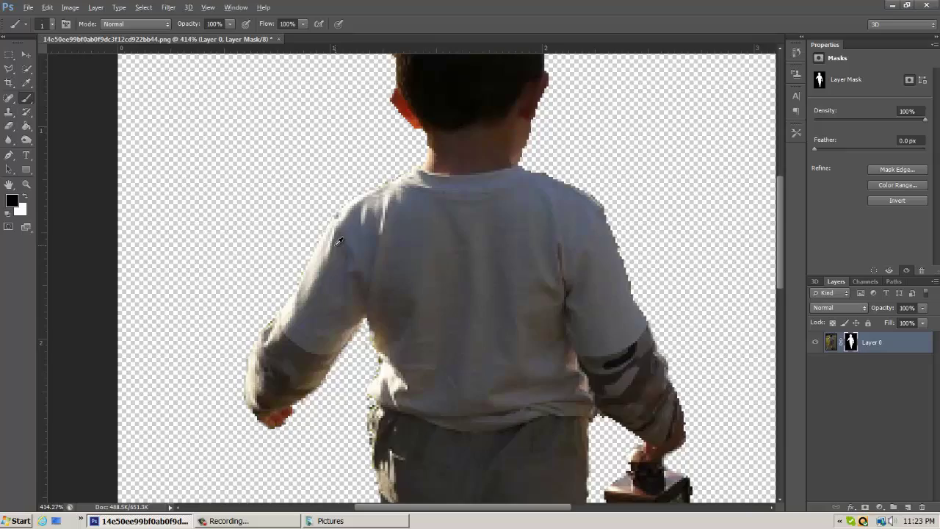
scroll(340, 243, "down", 1)
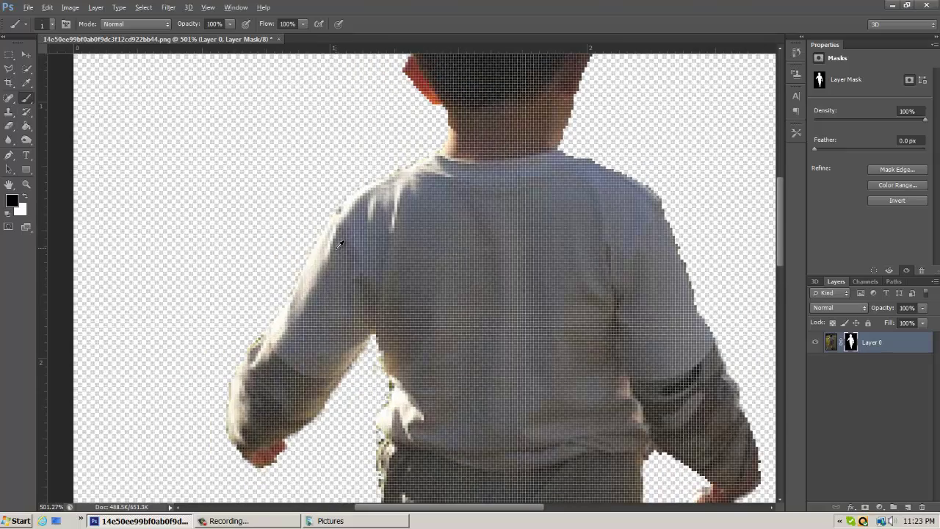
scroll(339, 244, "down", 1)
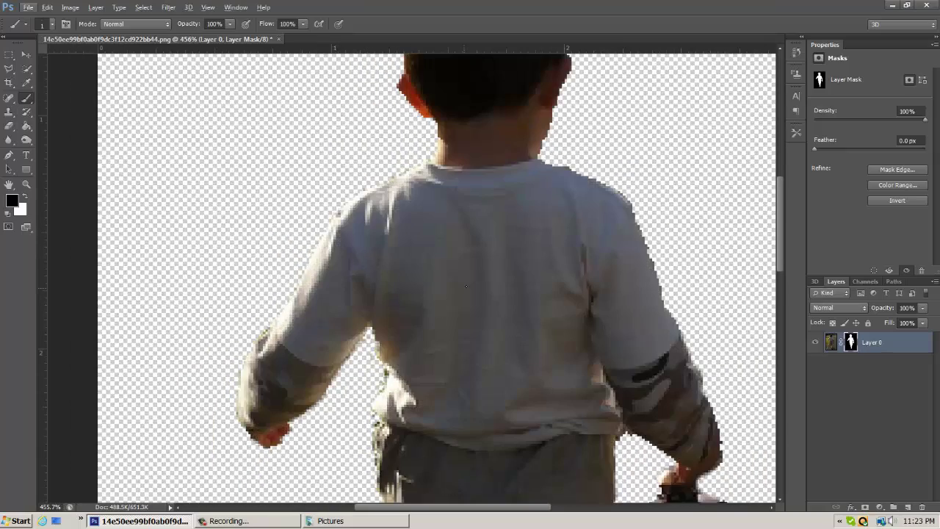
scroll(465, 287, "down", 3)
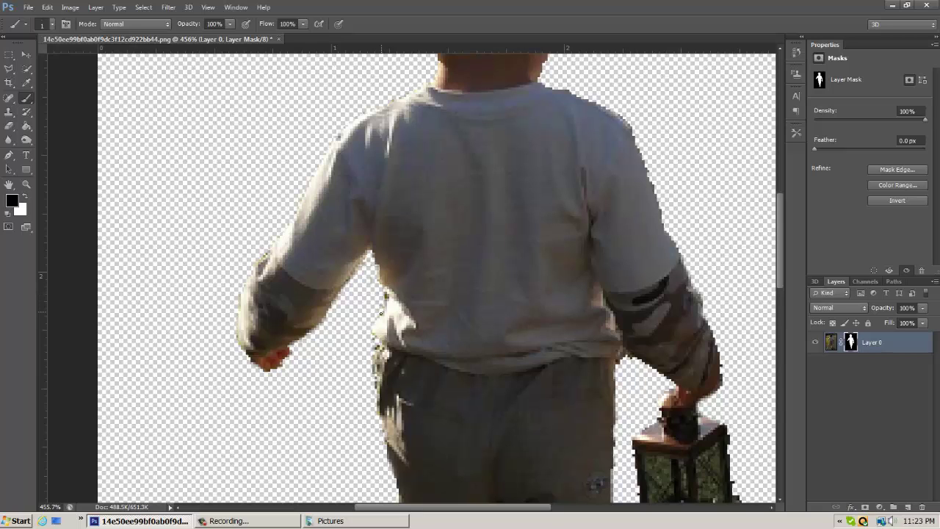
scroll(369, 332, "down", 6)
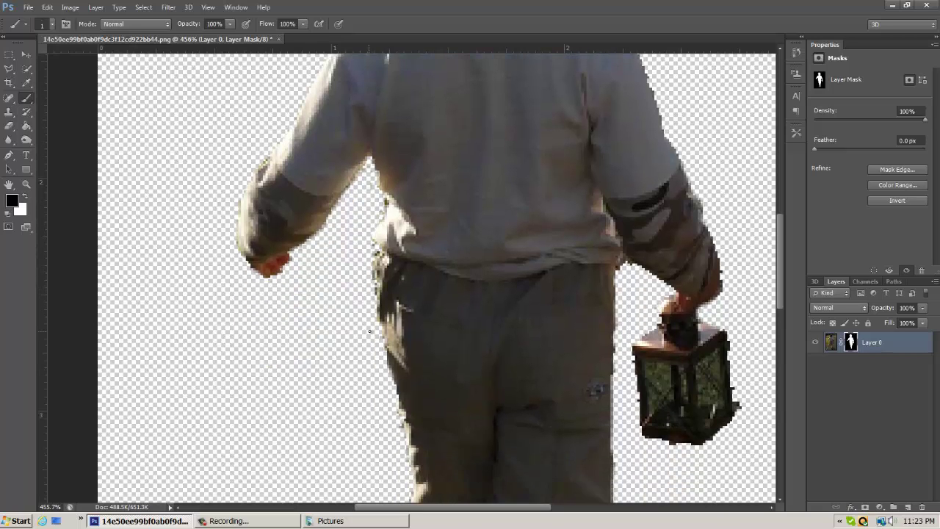
scroll(377, 332, "down", 4)
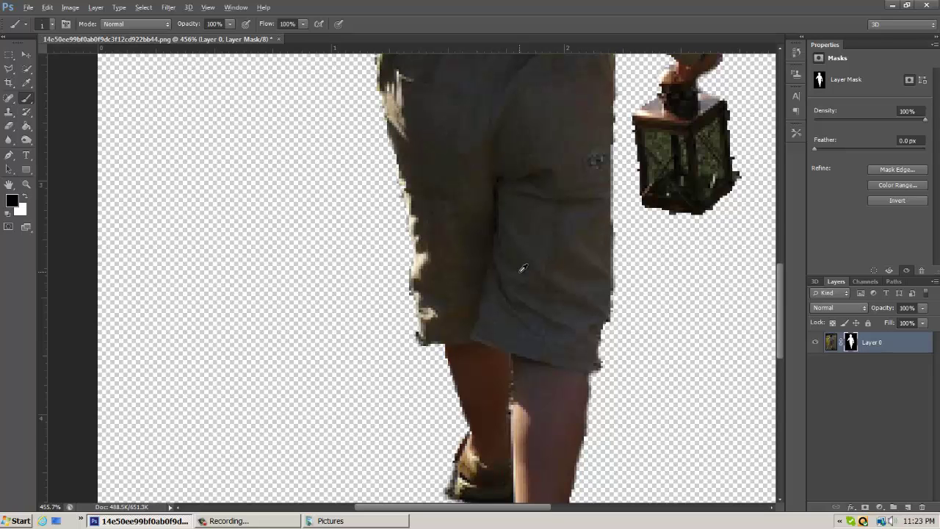
scroll(522, 269, "up", 2)
scroll(524, 270, "down", 3)
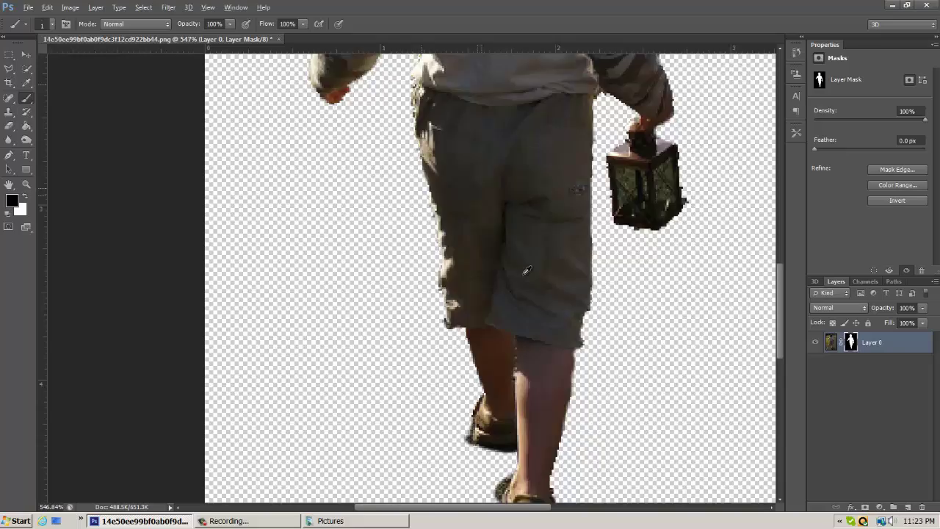
scroll(526, 270, "up", 2)
scroll(526, 272, "down", 3)
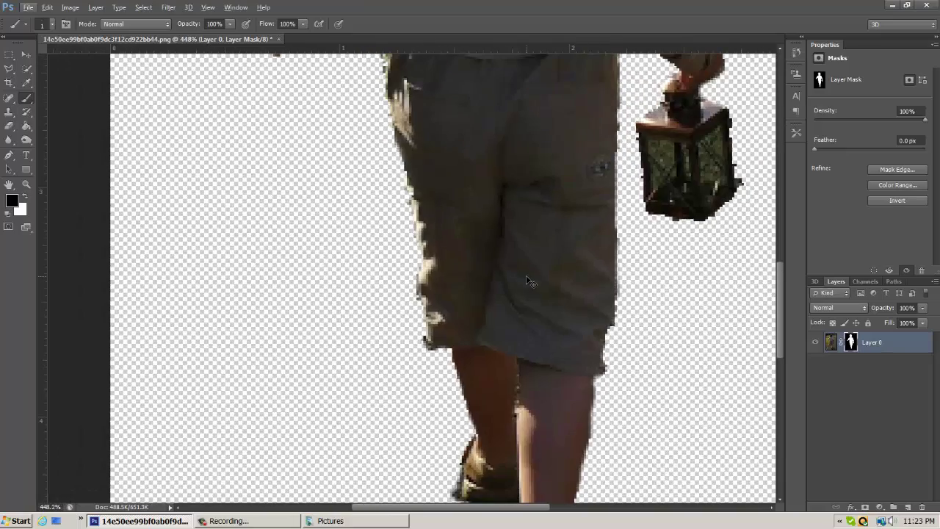
scroll(526, 277, "right", 3)
scroll(531, 276, "left", 2)
scroll(543, 275, "right", 2)
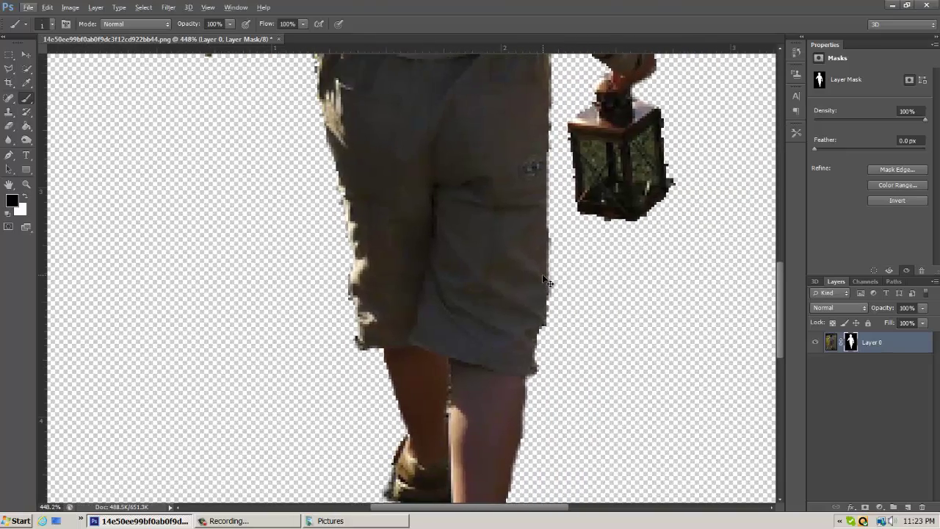
scroll(543, 278, "right", 2)
scroll(543, 278, "left", 2)
scroll(536, 279, "up", 1)
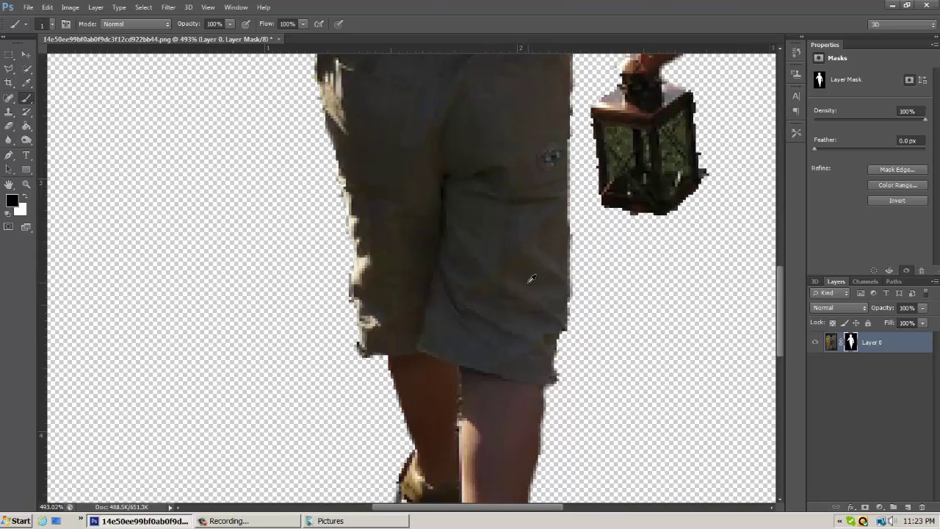
- Paint black on the mask to remove the thin strip of background between the two legs below the shorts
scroll(463, 363, "down", 2)
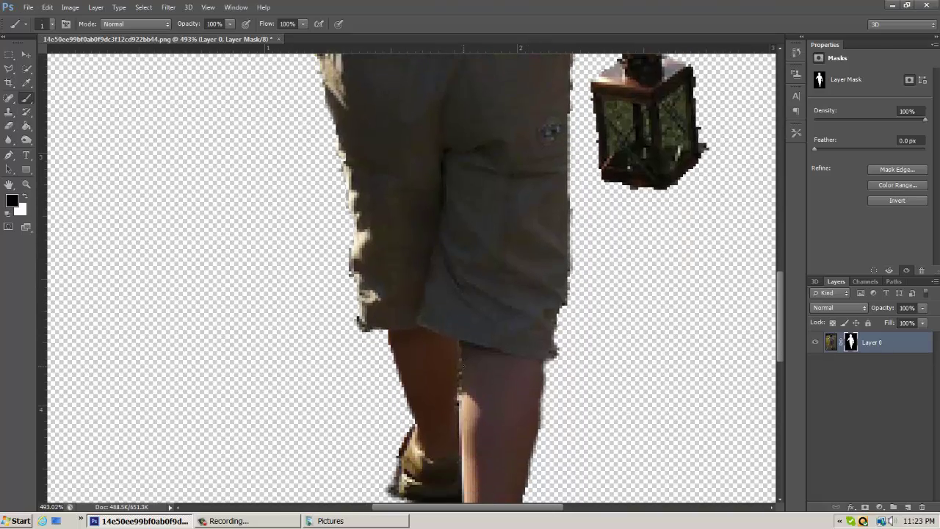
scroll(464, 362, "up", 1)
scroll(466, 360, "down", 1)
scroll(465, 361, "up", 1)
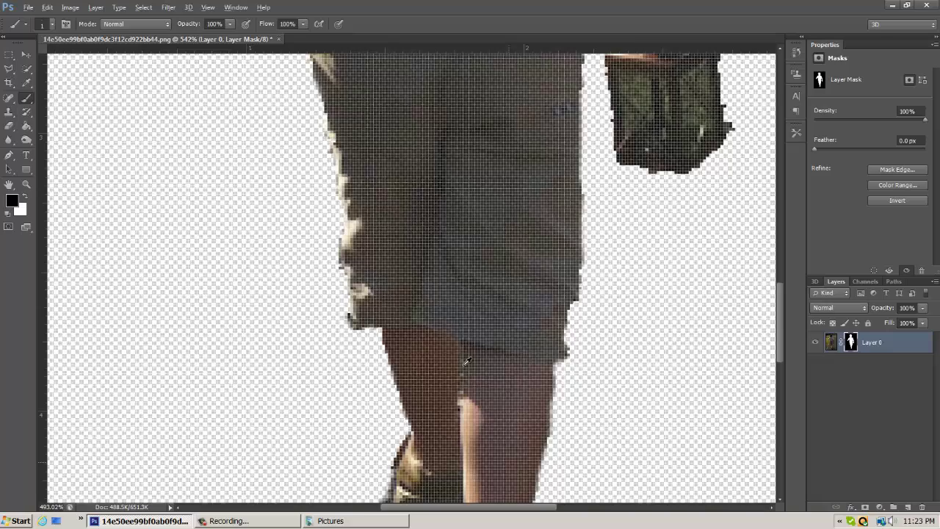
scroll(466, 361, "down", 1)
scroll(466, 361, "up", 1)
key("alt")
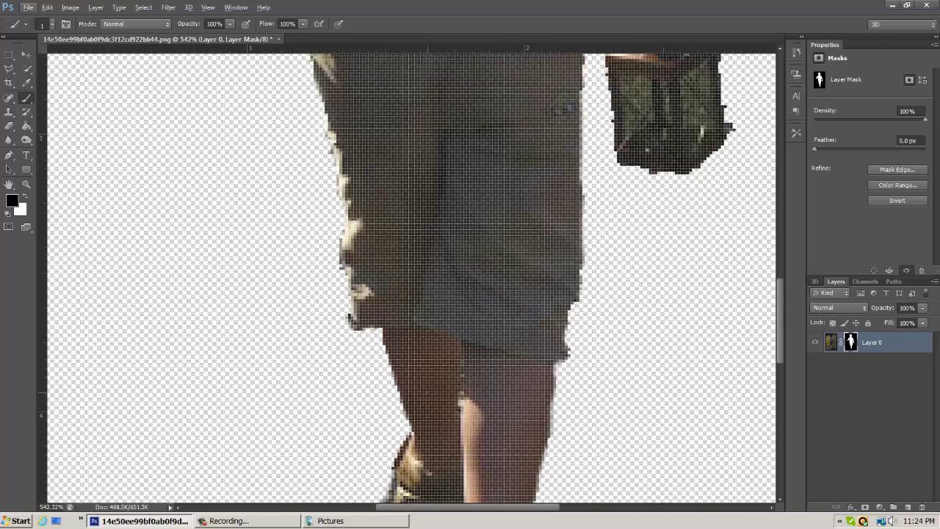
scroll(425, 210, "down", 3)
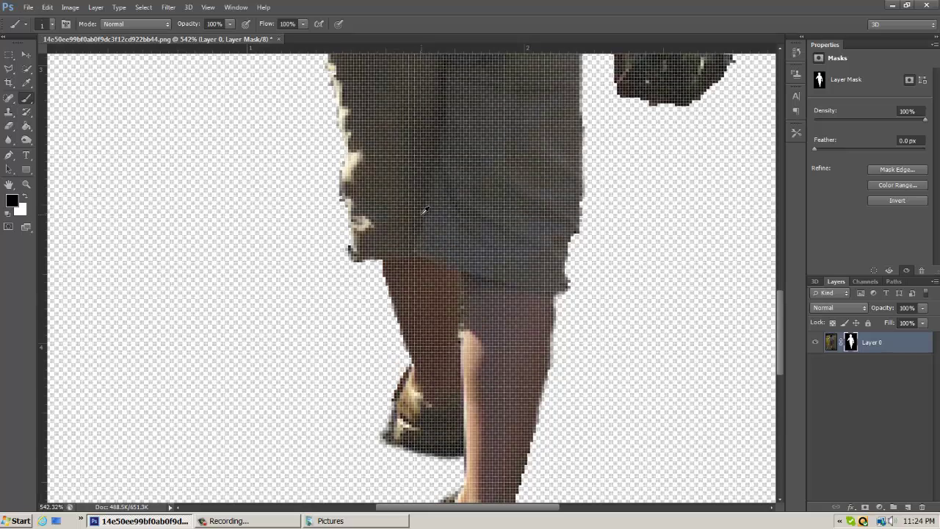
scroll(425, 211, "down", 1)
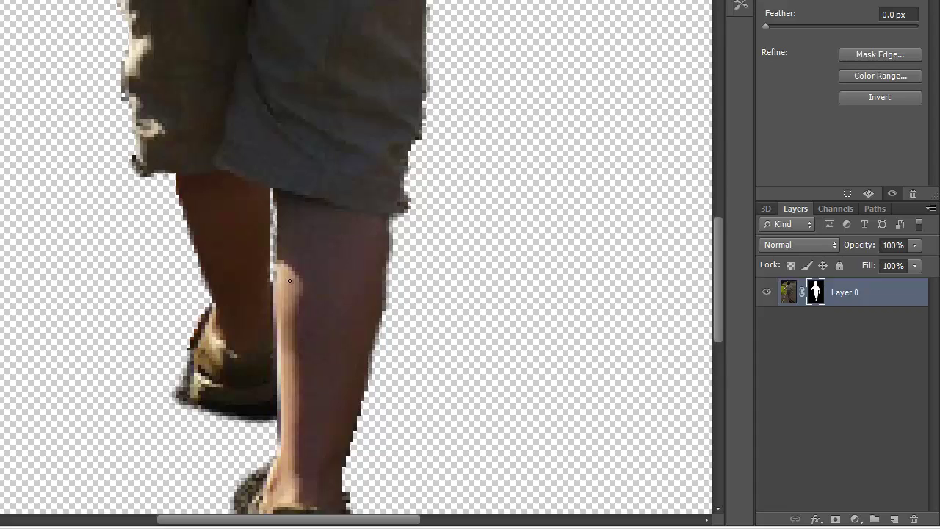
- Mask out the dark fringe around the heel and under the sole of the raised rear sandal
scroll(289, 280, "down", 2)
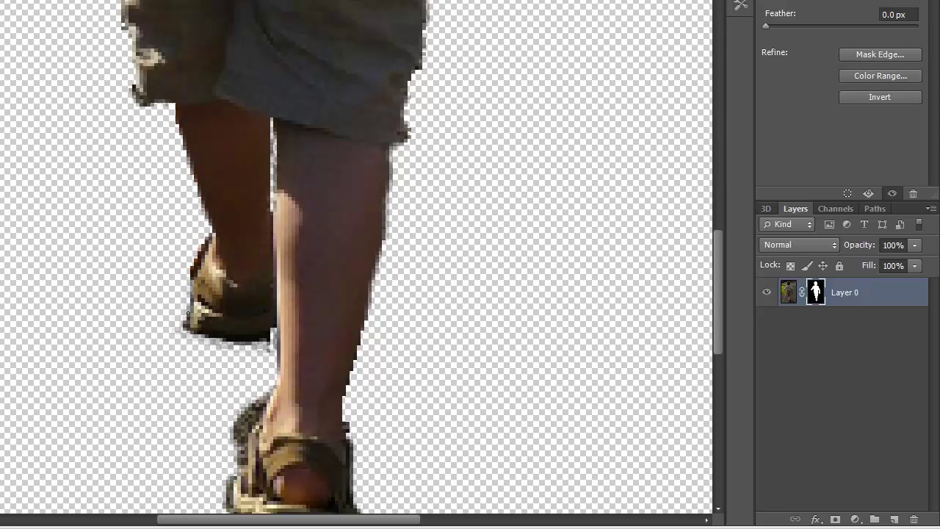
mouse_move(188, 314)
left_mouse_down()
mouse_move(272, 344)
mouse_move(223, 338)
mouse_move(271, 335)
mouse_move(180, 324)
left_mouse_up()
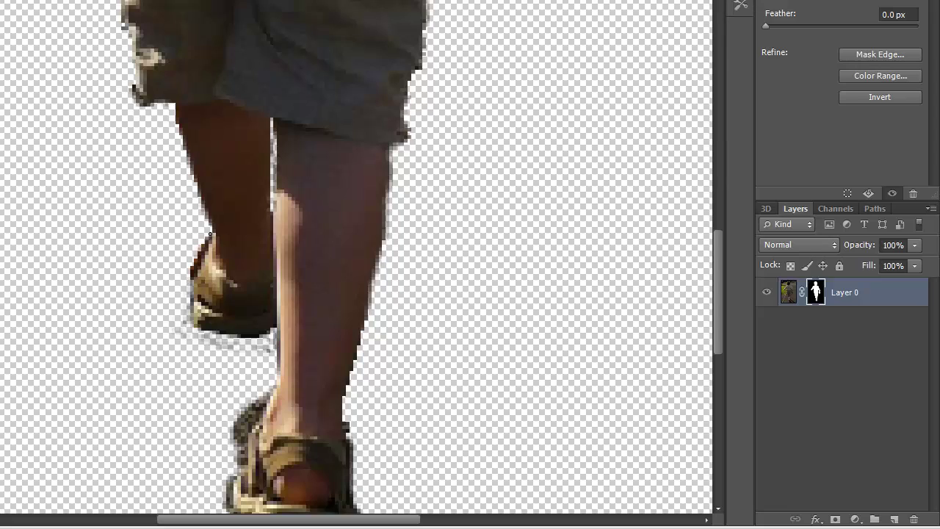
left_click_drag(199, 248, 189, 326)
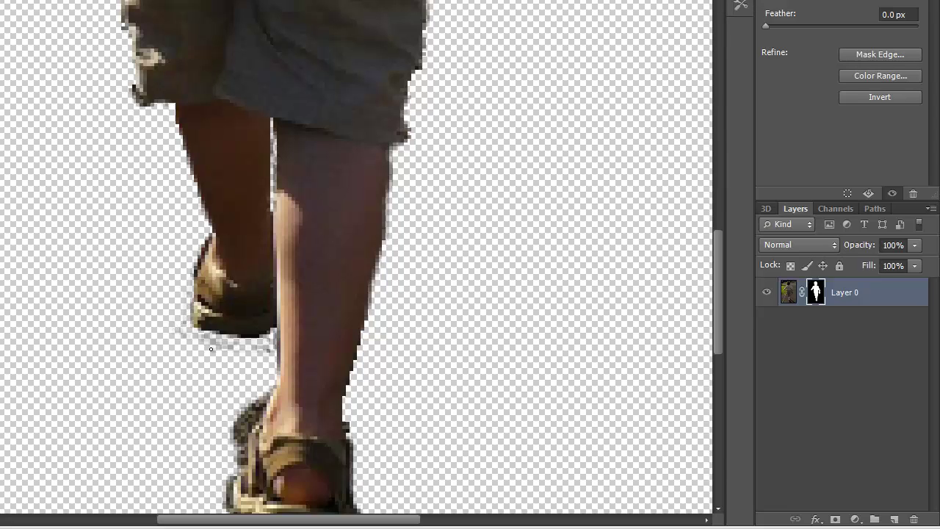
mouse_move(257, 346)
left_mouse_down()
mouse_move(272, 360)
mouse_move(256, 345)
mouse_move(206, 343)
mouse_move(220, 338)
mouse_move(180, 327)
left_mouse_up()
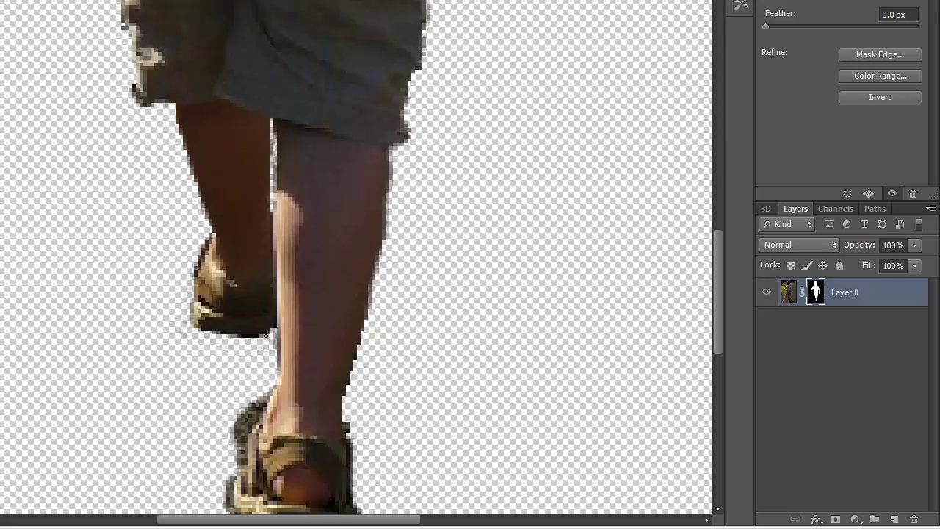
left_click_drag(268, 336, 191, 332)
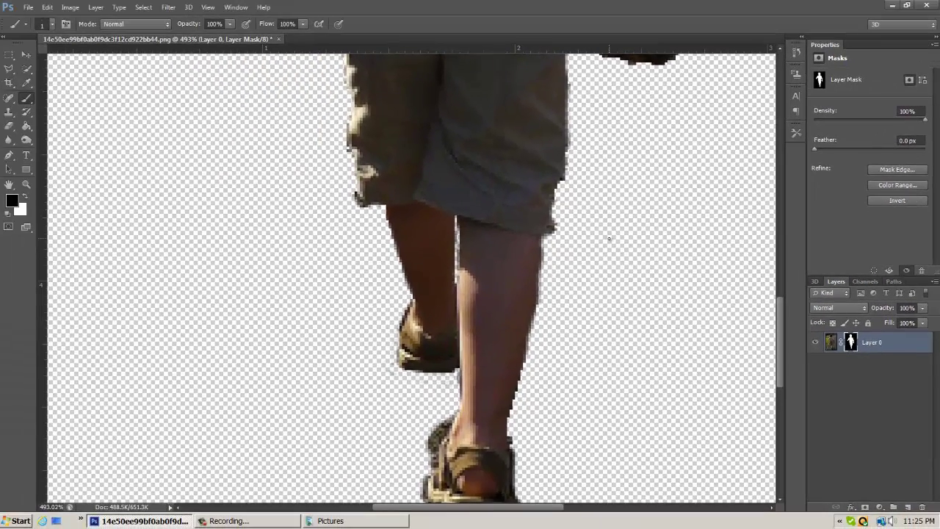
- Mask out the dark shadow behind the front sandal's heel and the fringe along both sides of its sole
scroll(608, 238, "down", 2)
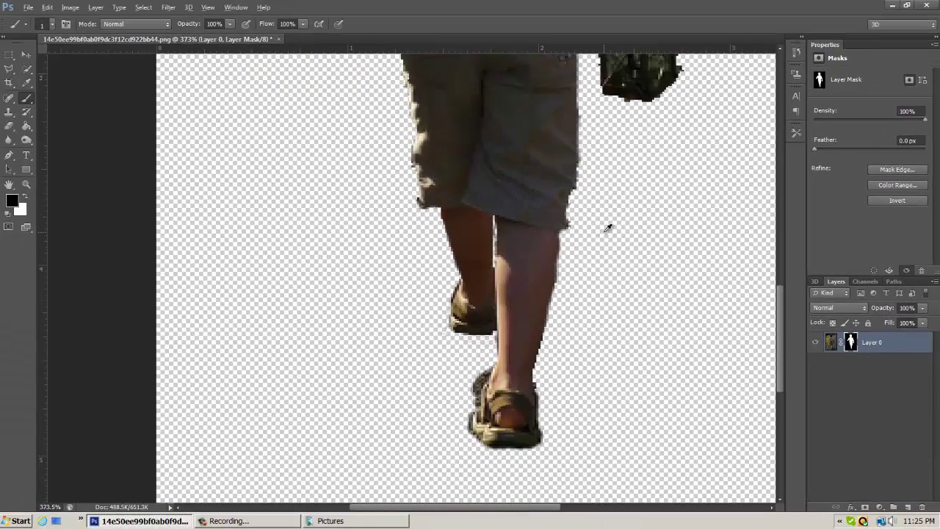
scroll(479, 356, "up", 2)
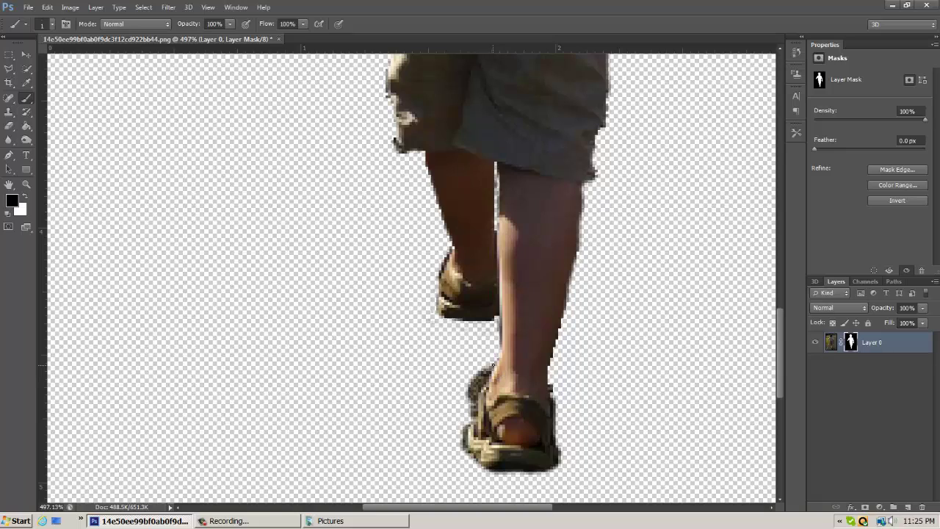
mouse_move(492, 366)
left_mouse_down()
mouse_move(467, 392)
mouse_move(483, 371)
left_mouse_up()
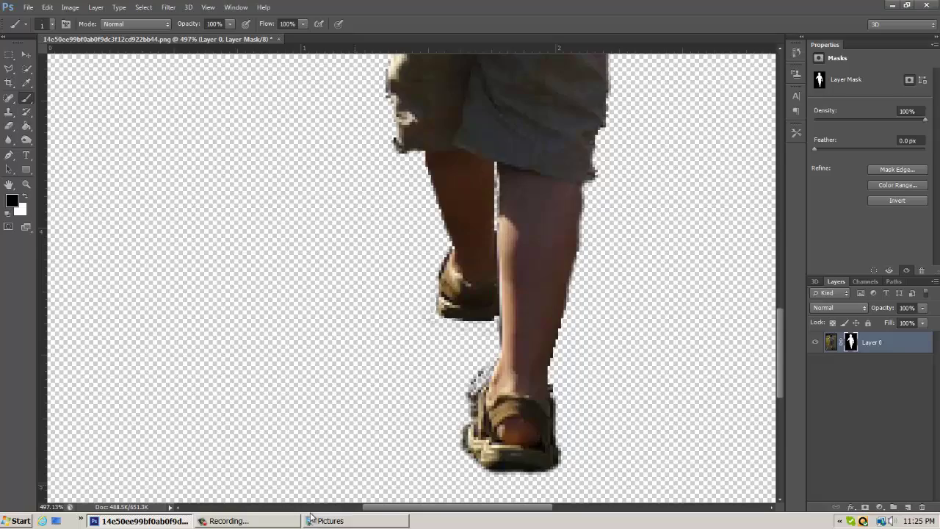
left_click(222, 522)
left_click(224, 522)
left_click_drag(482, 376, 482, 379)
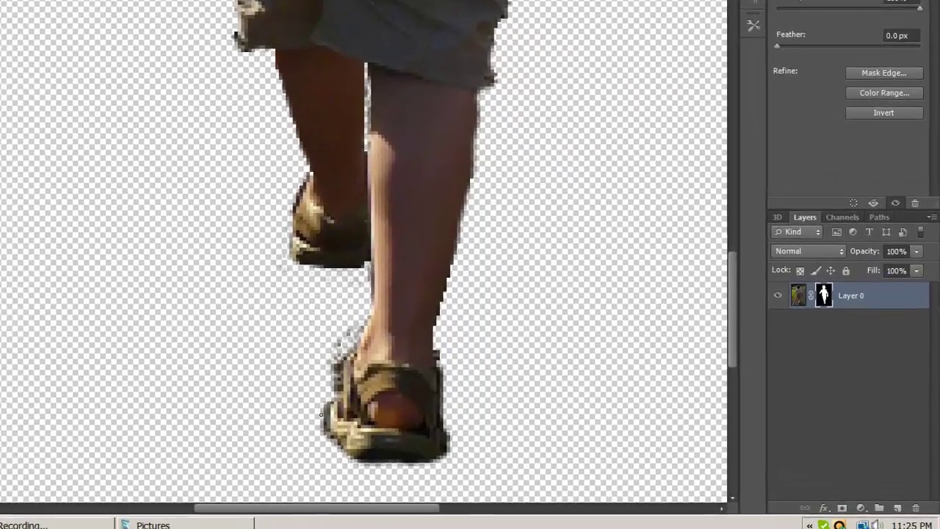
left_click_drag(460, 445, 462, 431)
mouse_move(281, 404)
left_mouse_down()
mouse_move(317, 462)
mouse_move(406, 468)
left_mouse_up()
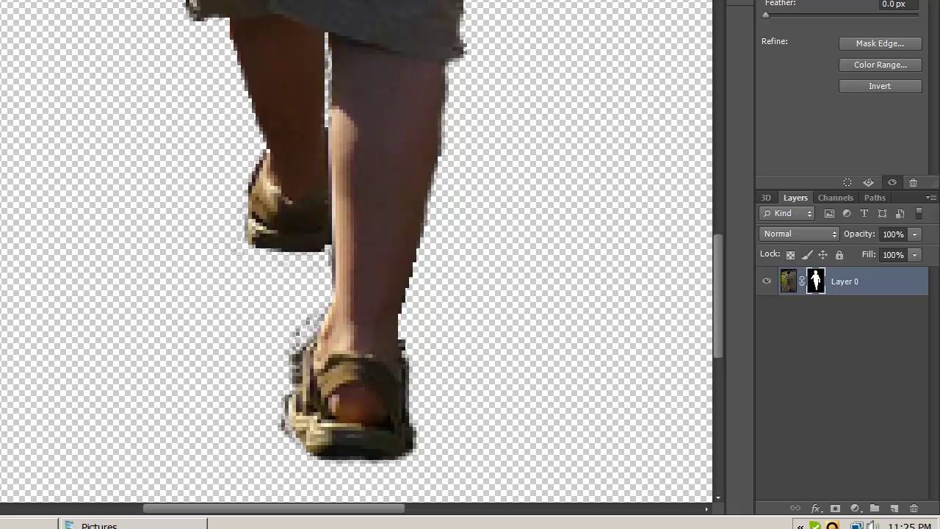
left_click_drag(404, 358, 414, 456)
- Clear the remaining specks and shadow along the left side of the front sandal on the mask
mouse_move(314, 311)
left_mouse_down()
mouse_move(276, 399)
mouse_move(289, 408)
mouse_move(287, 398)
mouse_move(288, 433)
mouse_move(284, 423)
left_mouse_up()
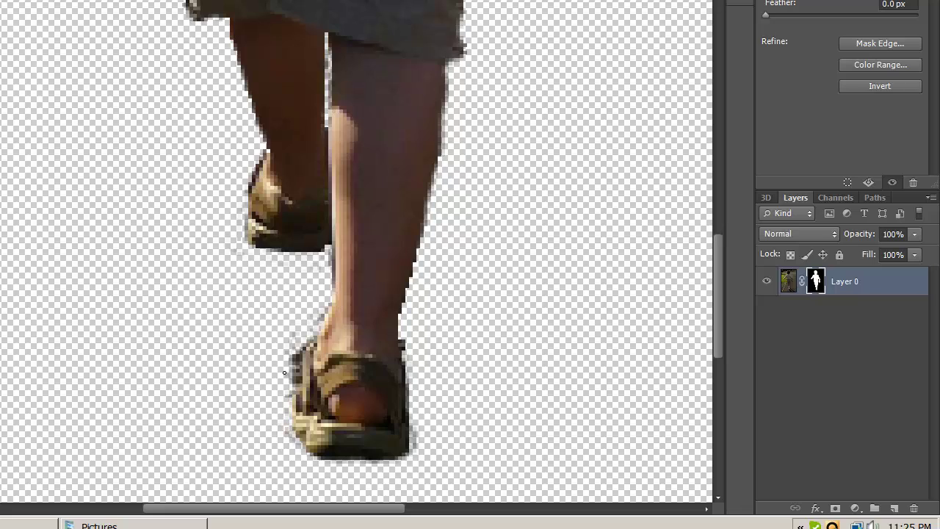
mouse_move(292, 377)
left_mouse_down()
mouse_move(288, 348)
mouse_move(290, 453)
mouse_move(282, 402)
mouse_move(304, 331)
mouse_move(284, 373)
mouse_move(296, 352)
left_mouse_up()
mouse_move(321, 312)
left_mouse_down()
mouse_move(335, 306)
mouse_move(288, 360)
mouse_move(303, 401)
mouse_move(290, 449)
left_mouse_up()
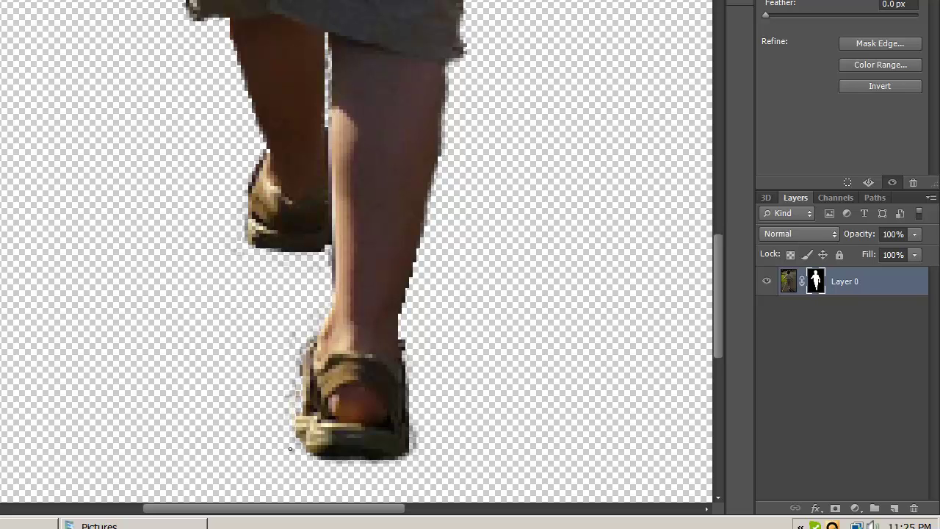
mouse_move(302, 329)
left_mouse_down()
mouse_move(299, 393)
mouse_move(297, 373)
mouse_move(275, 375)
mouse_move(291, 416)
left_mouse_up()
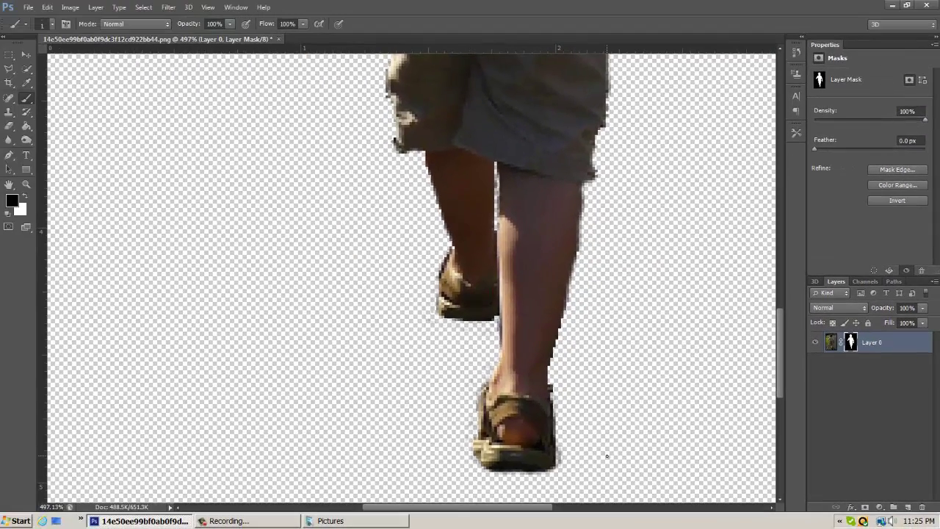
- Mask out the green background showing through the lantern's glass panes, keeping the frame and cross bars
scroll(684, 302, "up", 2)
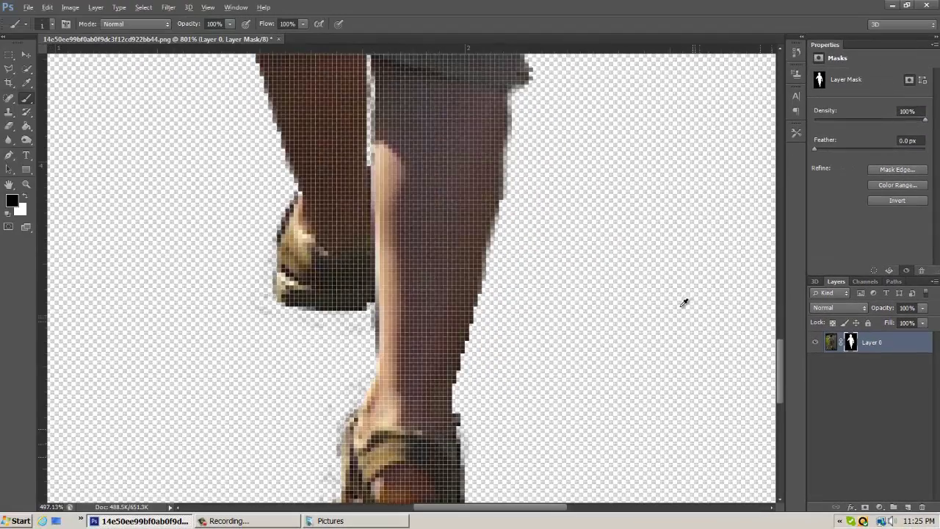
scroll(625, 230, "down", 4)
scroll(637, 235, "up", 6)
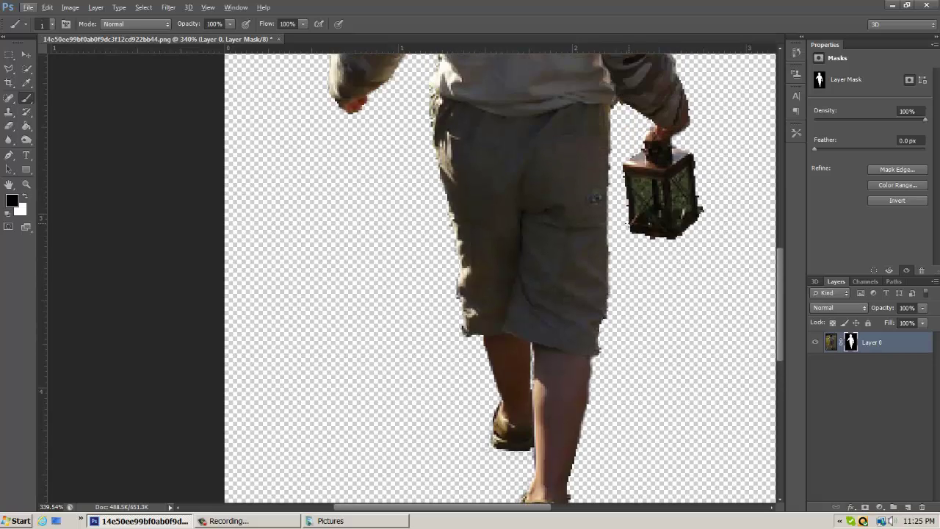
scroll(409, 166, "up", 1)
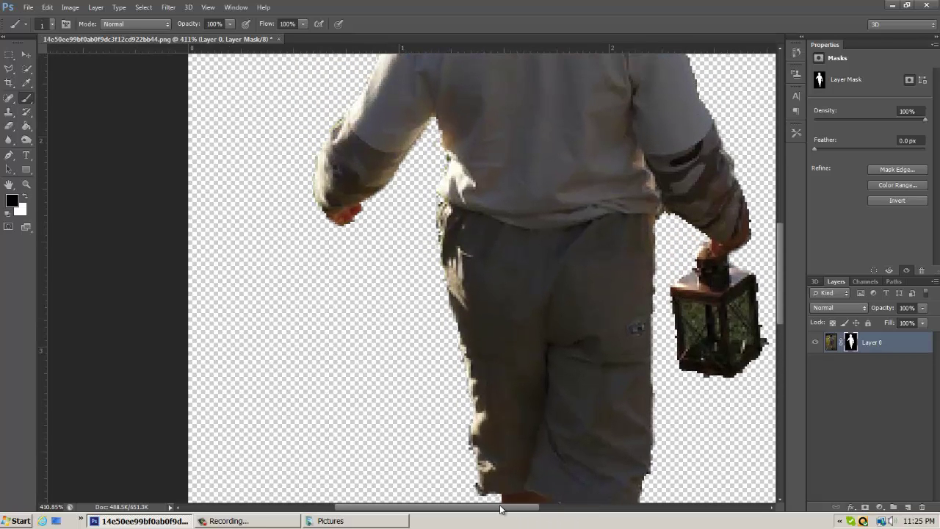
left_click_drag(503, 507, 577, 522)
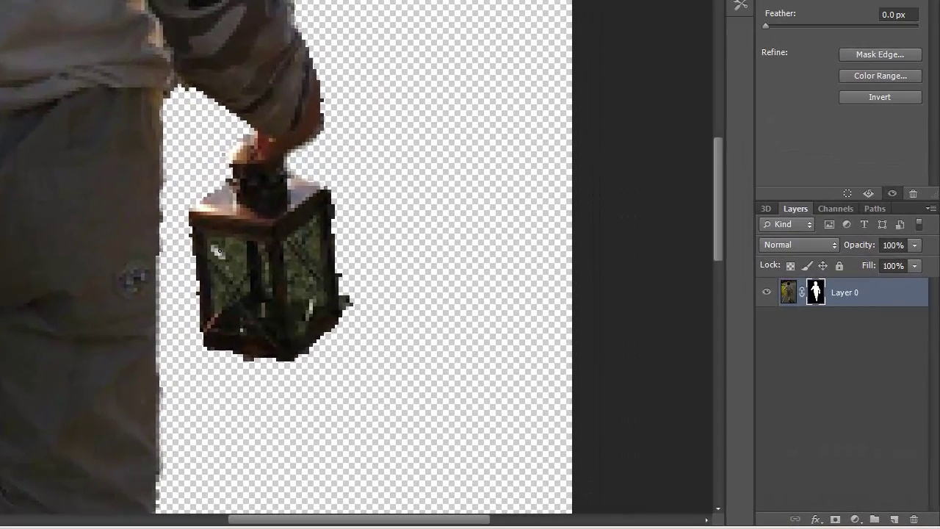
mouse_move(235, 268)
left_mouse_down()
mouse_move(210, 244)
mouse_move(232, 270)
mouse_move(244, 246)
mouse_move(243, 271)
mouse_move(237, 246)
mouse_move(226, 245)
mouse_move(236, 276)
mouse_move(209, 255)
mouse_move(221, 267)
mouse_move(210, 297)
mouse_move(213, 280)
mouse_move(217, 306)
mouse_move(230, 293)
mouse_move(209, 285)
mouse_move(217, 294)
mouse_move(212, 273)
mouse_move(243, 334)
mouse_move(237, 314)
mouse_move(256, 337)
mouse_move(237, 315)
mouse_move(235, 328)
left_mouse_up()
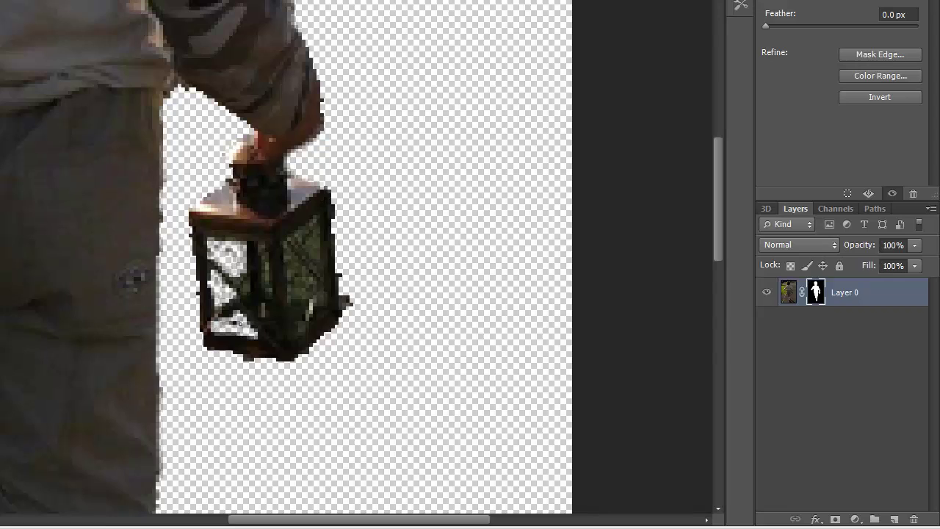
mouse_move(269, 253)
left_mouse_down()
mouse_move(265, 283)
mouse_move(266, 264)
mouse_move(269, 276)
left_mouse_up()
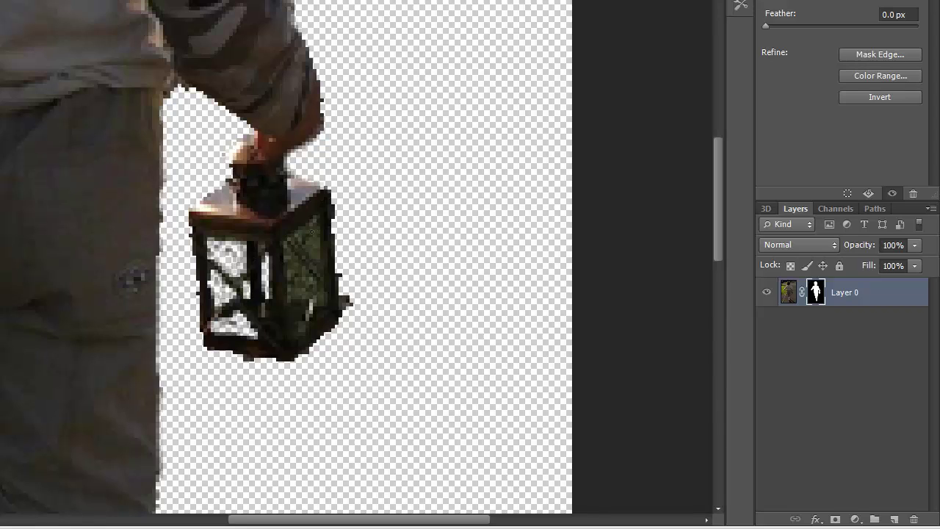
mouse_move(316, 248)
left_mouse_down()
mouse_move(320, 263)
mouse_move(314, 229)
mouse_move(304, 226)
mouse_move(292, 237)
mouse_move(324, 256)
mouse_move(305, 236)
mouse_move(312, 228)
mouse_move(318, 259)
mouse_move(294, 242)
mouse_move(288, 248)
mouse_move(287, 297)
mouse_move(306, 294)
mouse_move(289, 264)
mouse_move(295, 292)
mouse_move(290, 262)
mouse_move(309, 284)
left_mouse_up()
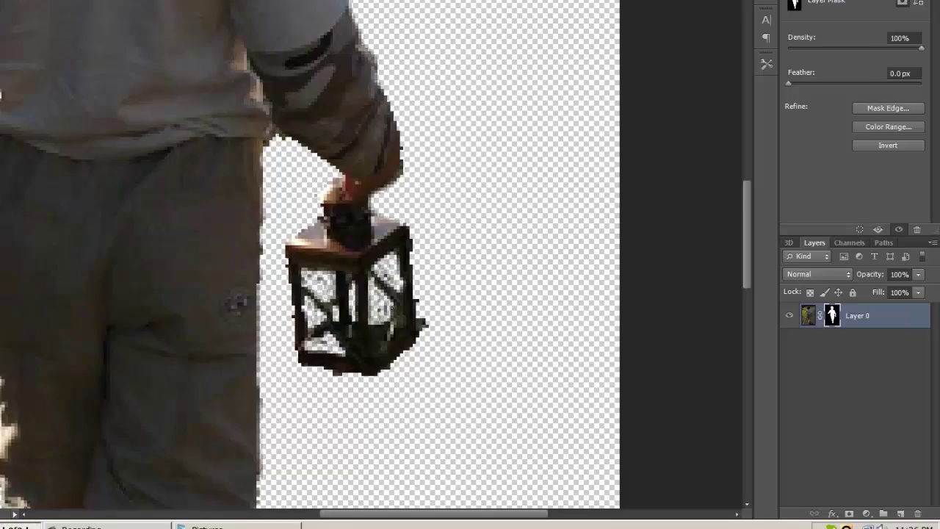
- Mask out the last bit of background inside the lantern's right-hand glass pane
mouse_move(392, 309)
left_mouse_down()
mouse_move(397, 328)
mouse_move(402, 319)
left_mouse_up()
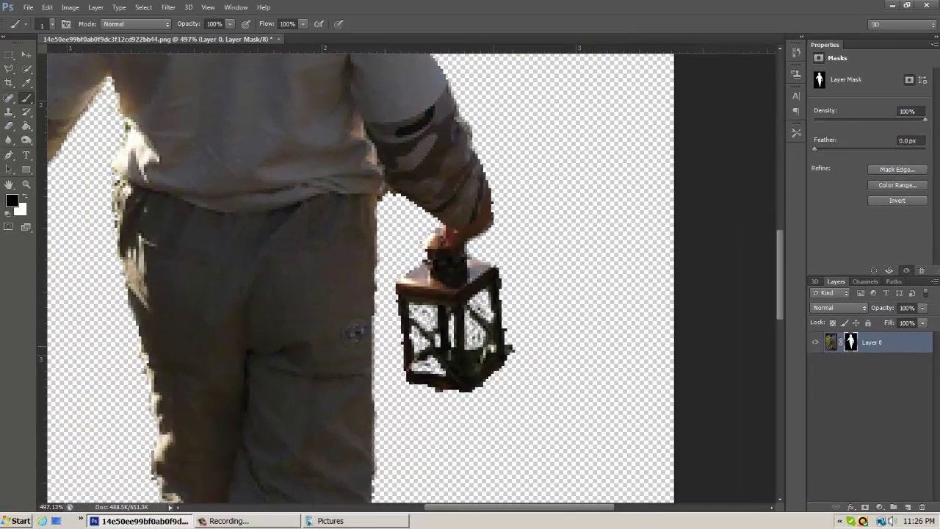
scroll(491, 298, "down", 6)
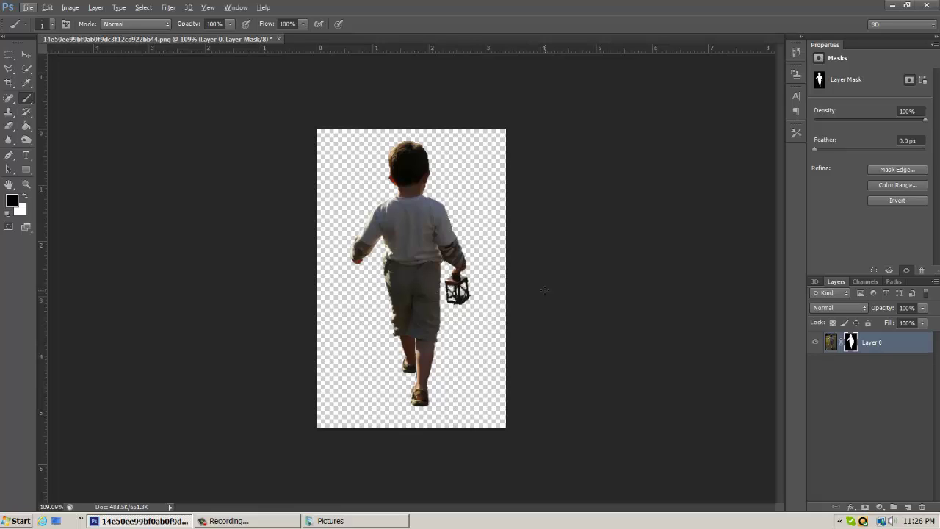
key("v")
left_click(439, 4)
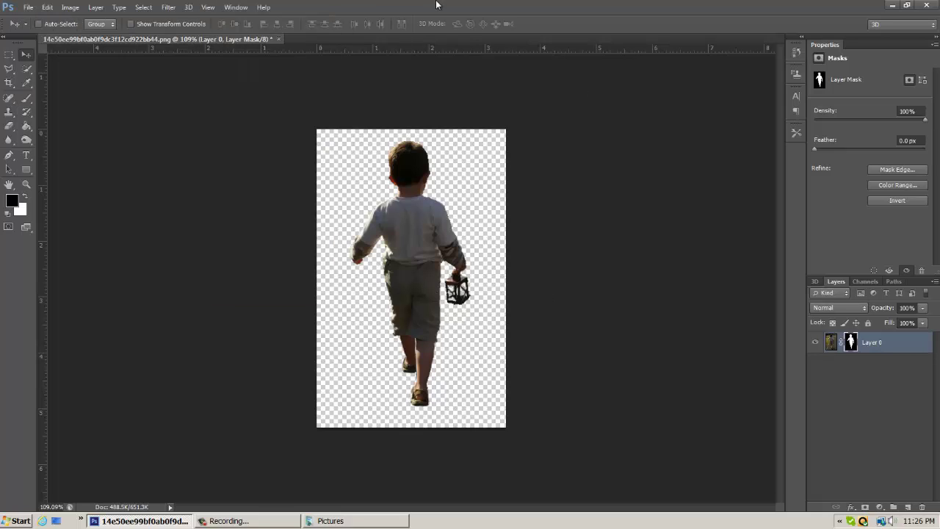
key("b")
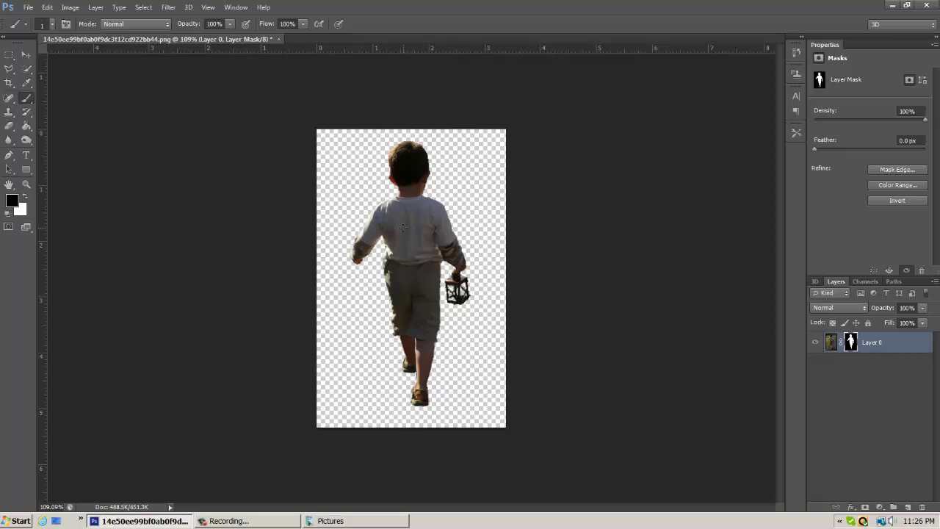
key("v")
mouse_move(419, 235)
left_mouse_down()
mouse_move(391, 226)
mouse_move(398, 219)
mouse_move(420, 232)
mouse_move(412, 231)
left_mouse_up()
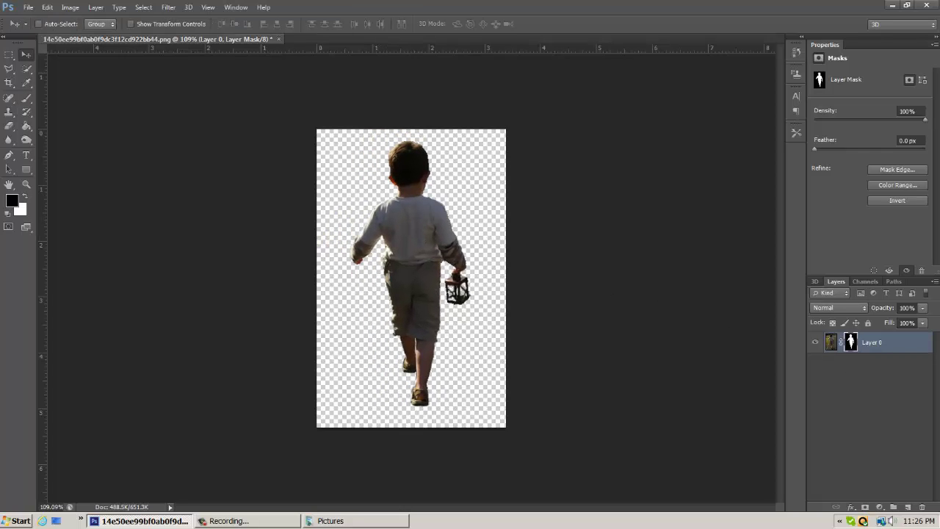
- Add a new empty layer and set the foreground colour to white (ffffff)
left_click(908, 507)
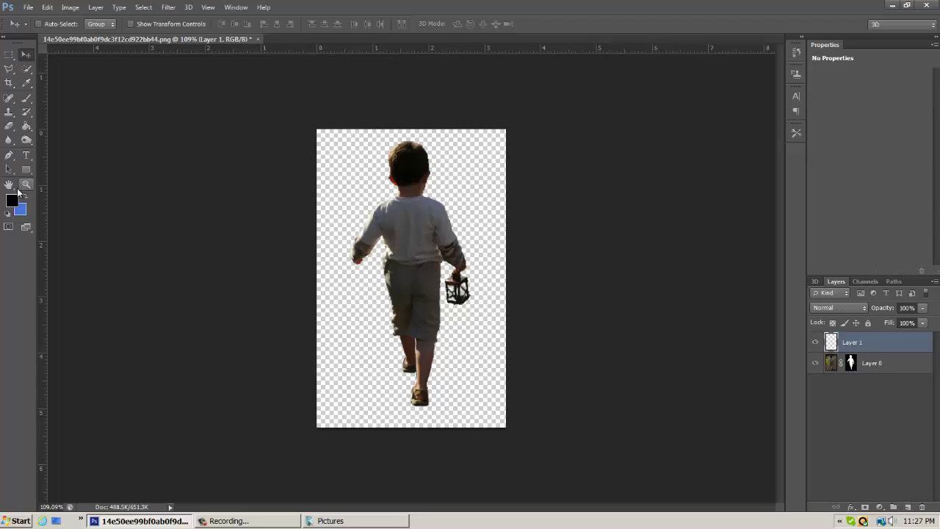
left_click(13, 200)
left_click_drag(558, 363, 400, 322)
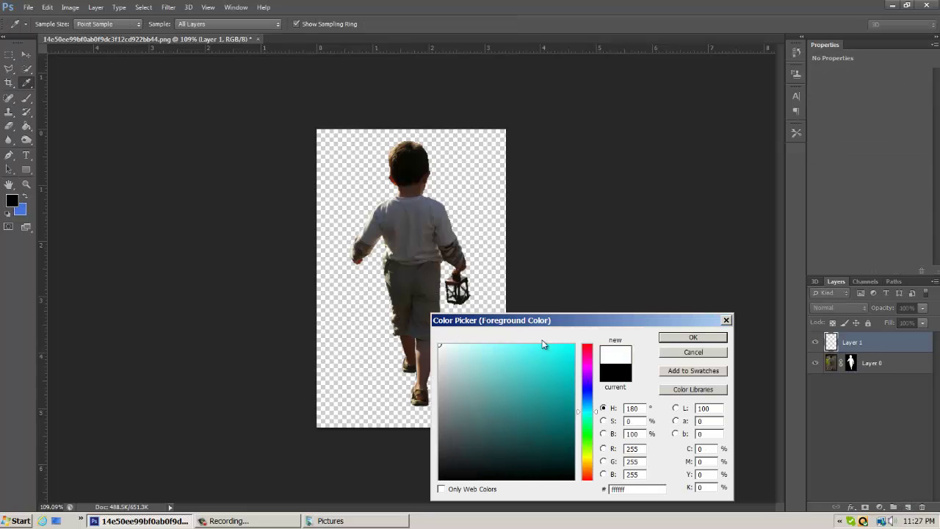
left_click(694, 340)
- Move the new layer beneath the boy's masked layer and fill it with white using the Paint Bucket
key("v")
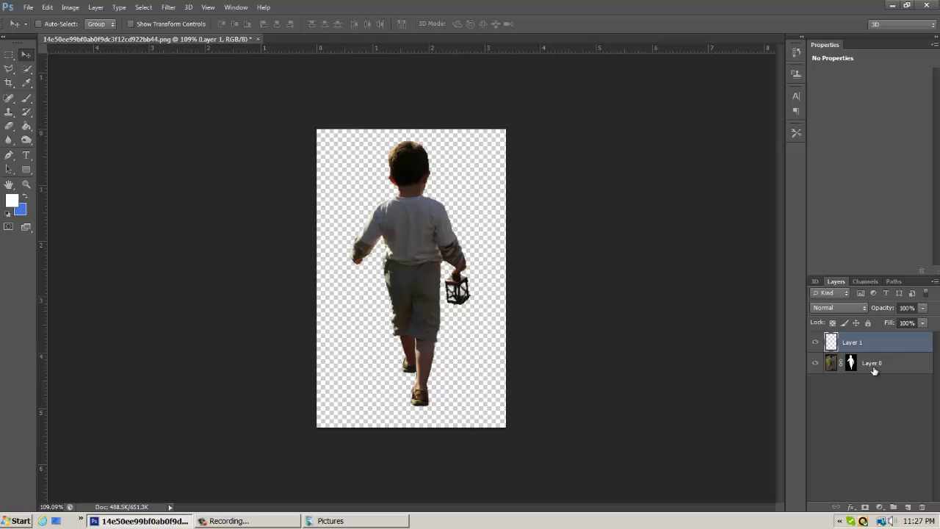
left_click_drag(866, 347, 871, 381)
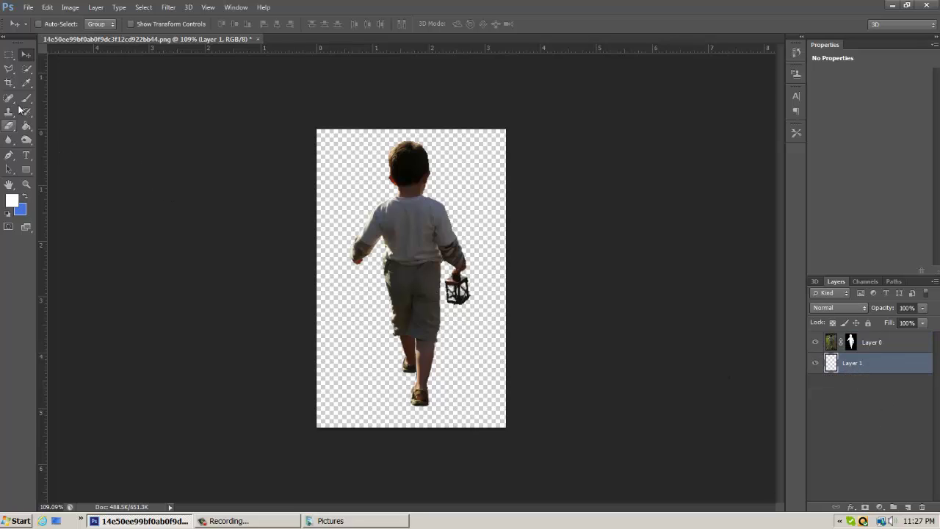
left_click(26, 126)
left_click(382, 187)
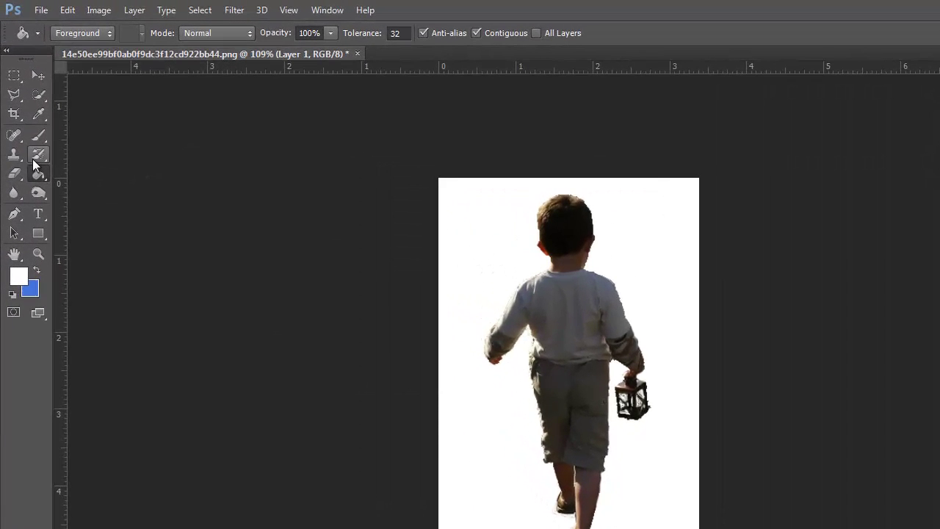
left_click(37, 76)
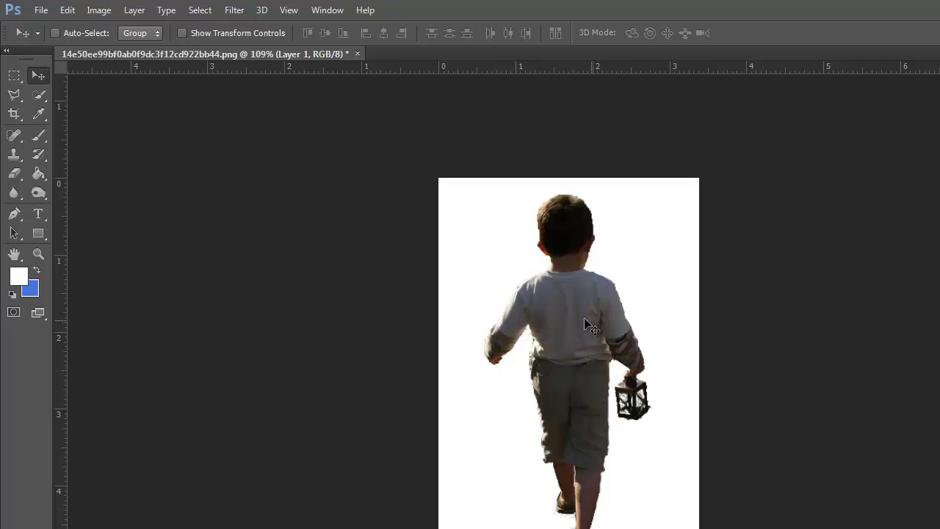
left_click_drag(597, 275, 587, 273)
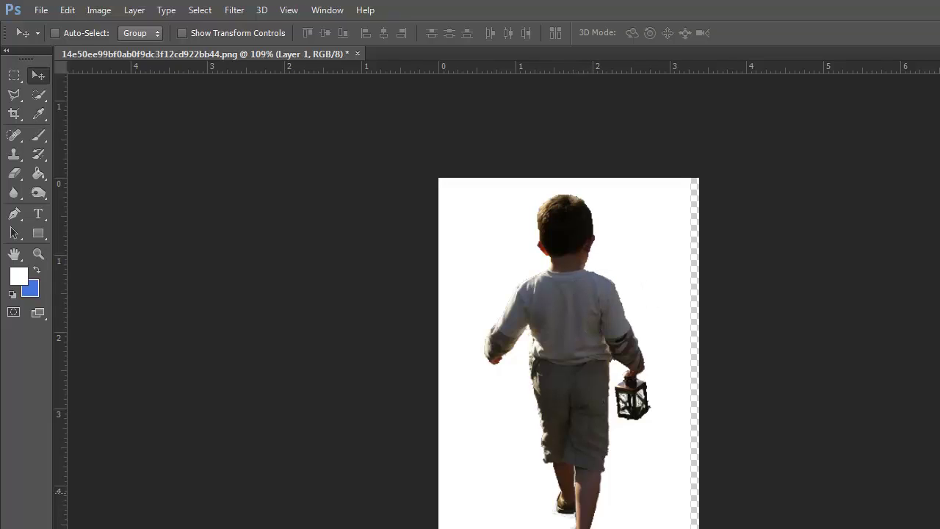
key("ctrl+z")
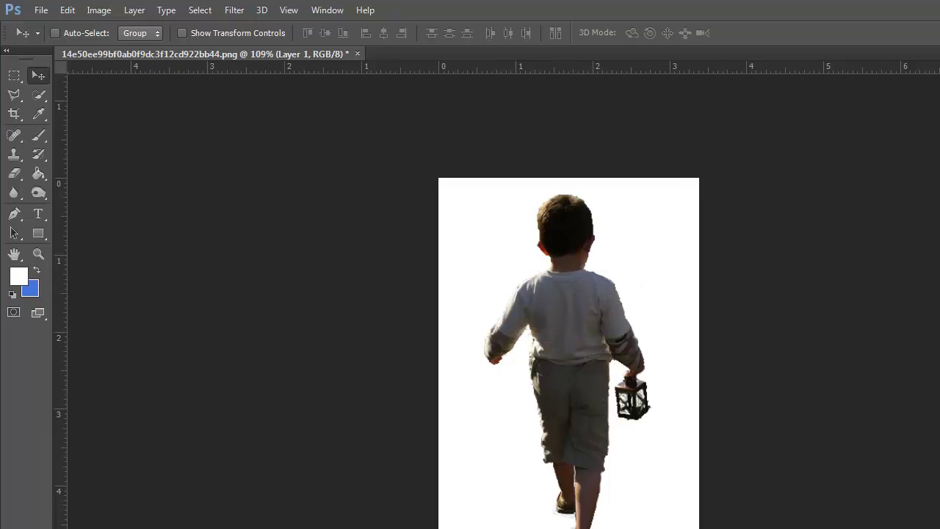
- Make the boy's masked layer the active one for the Move tool
mouse_move(596, 334)
left_mouse_down()
mouse_move(609, 343)
mouse_move(594, 332)
left_mouse_up()
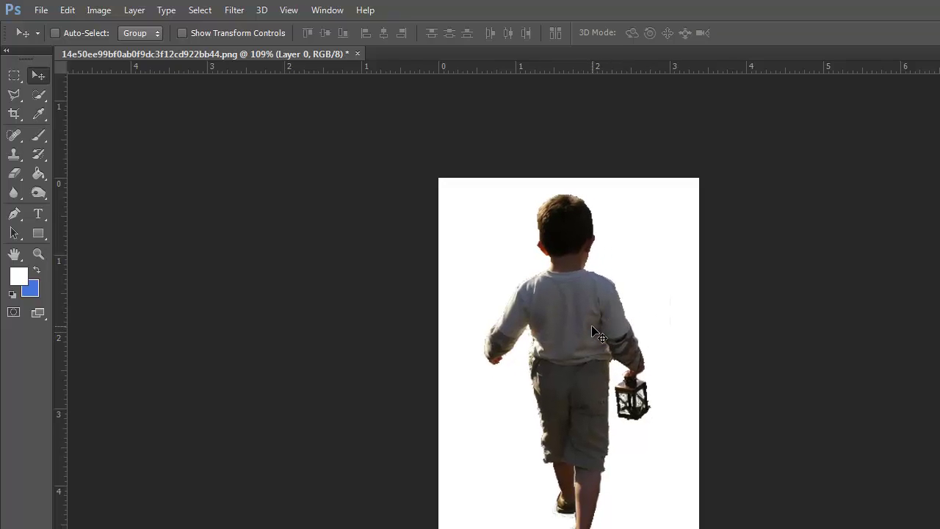